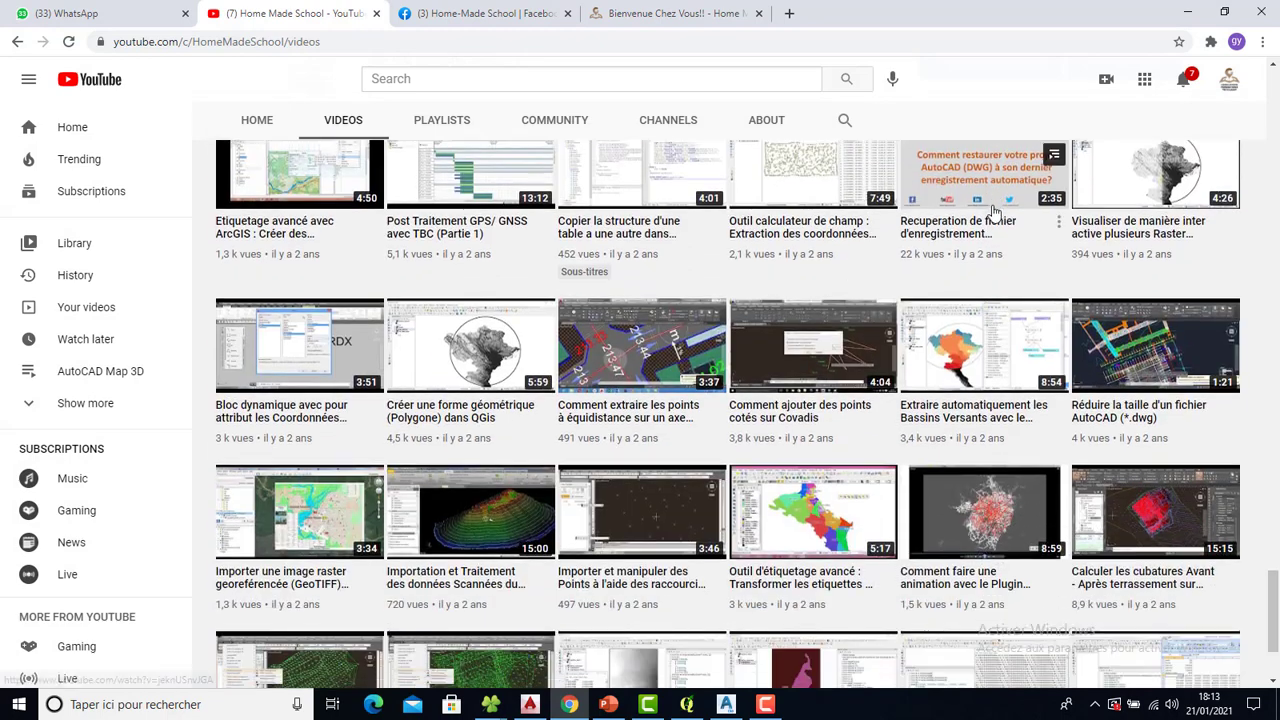
Step: Look through the Home Made School YouTube video list, website and Facebook page
key(Home)
scroll(725, 268, down, 1)
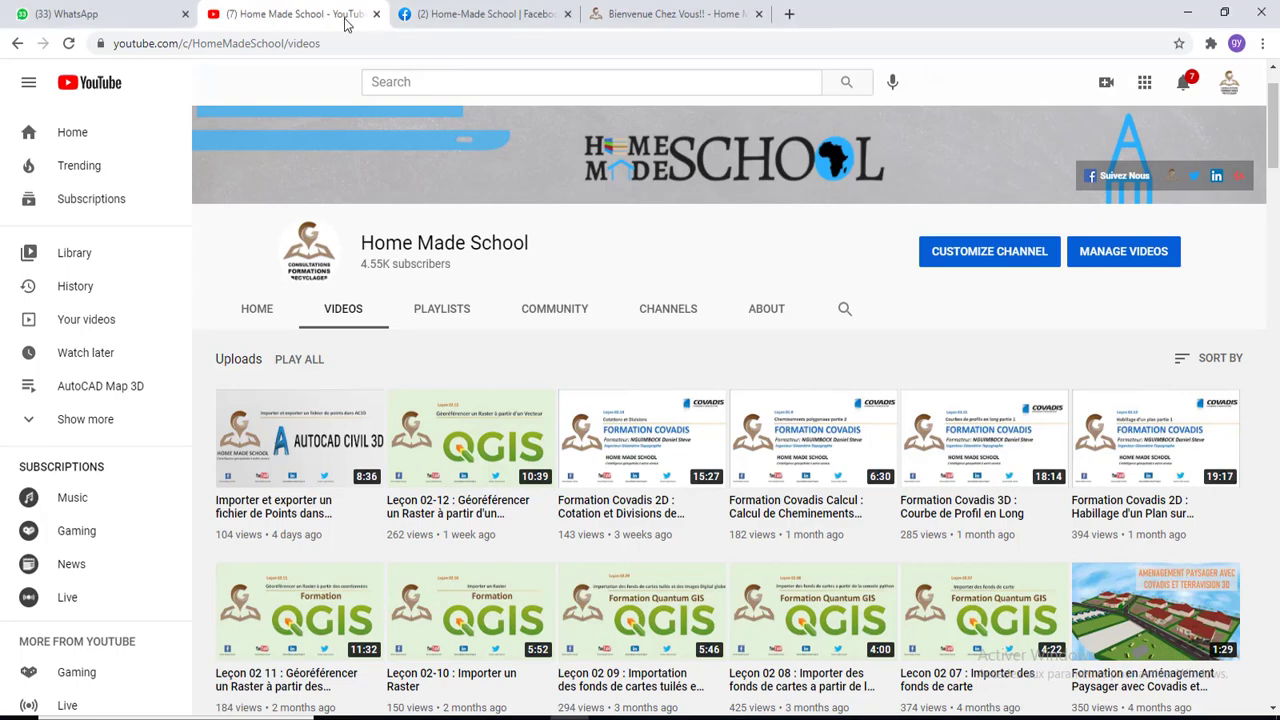
click(448, 22)
click(627, 20)
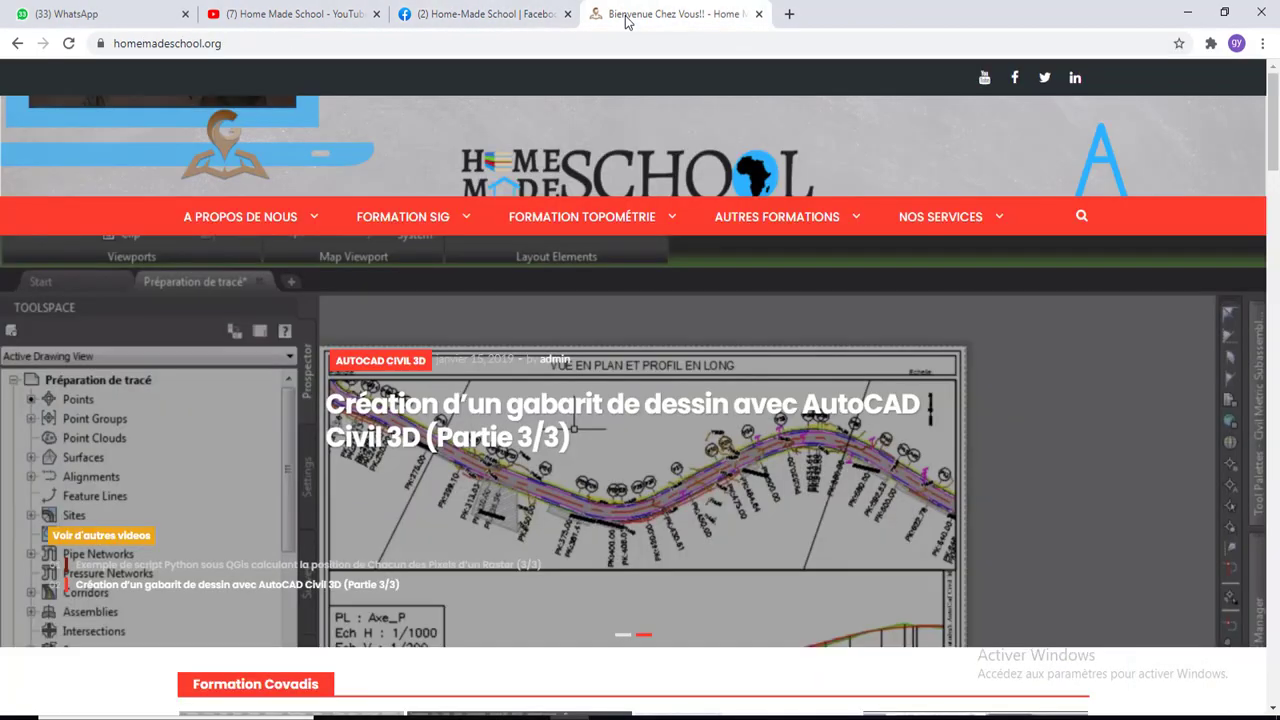
click(534, 16)
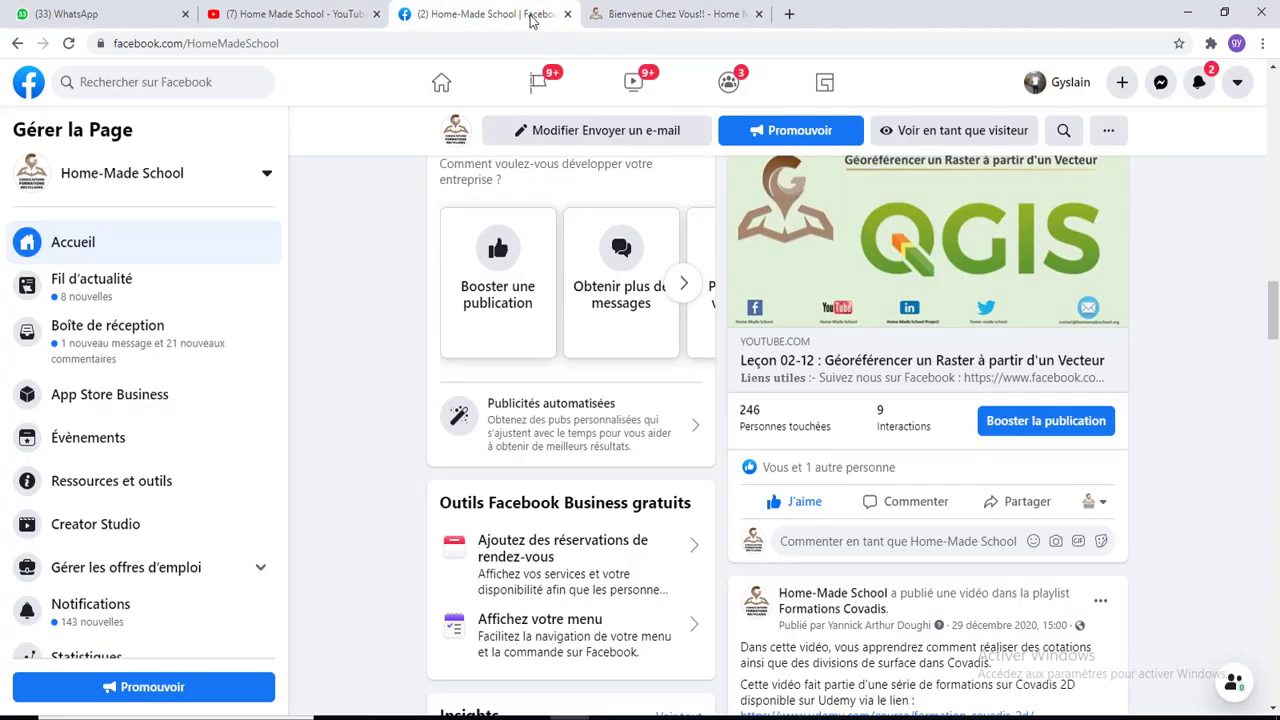
click(343, 16)
scroll(680, 266, down, 4)
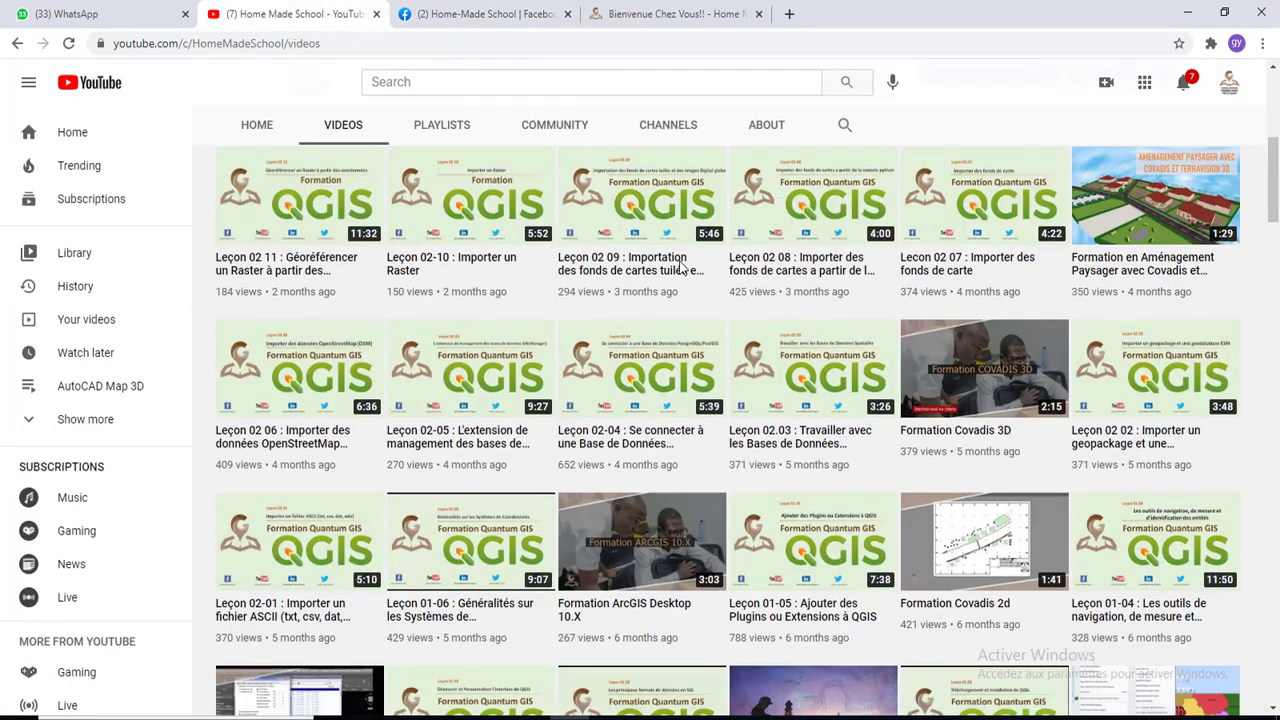
scroll(680, 266, down, 3)
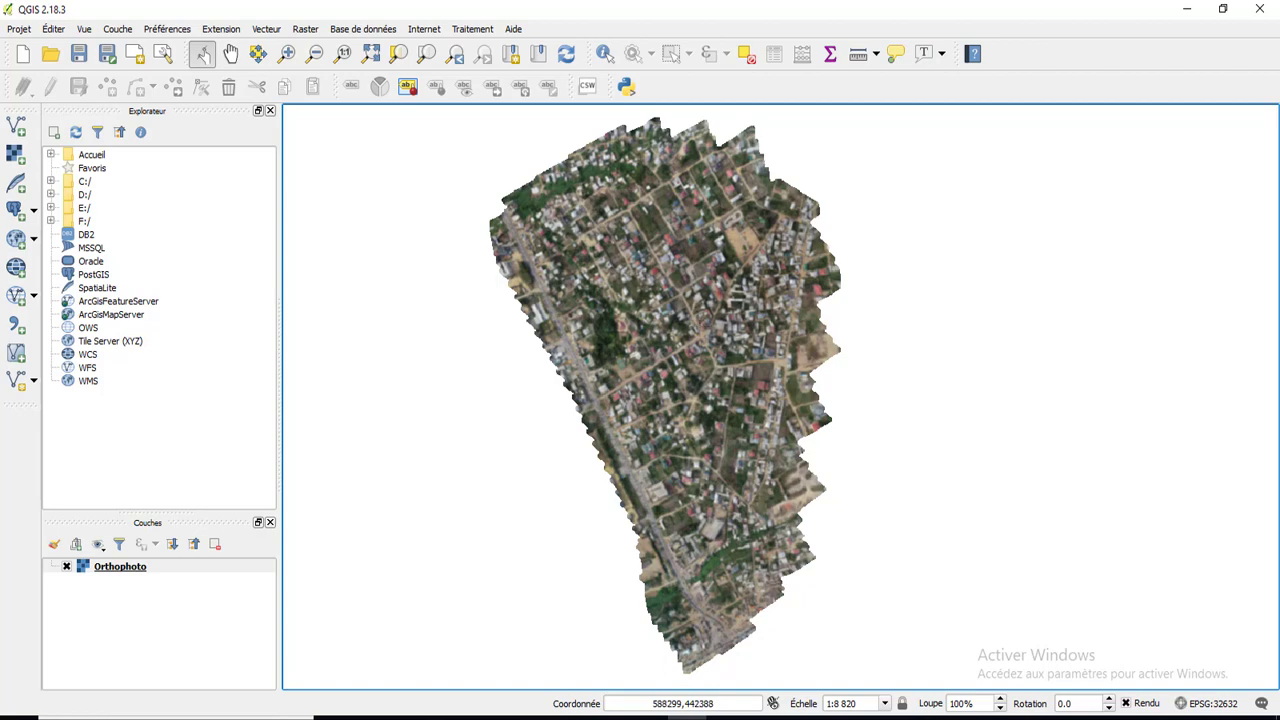
Step: Launch Autodesk Civil 3D 2019 and set its workspace to Planification et analyse
click(19, 718)
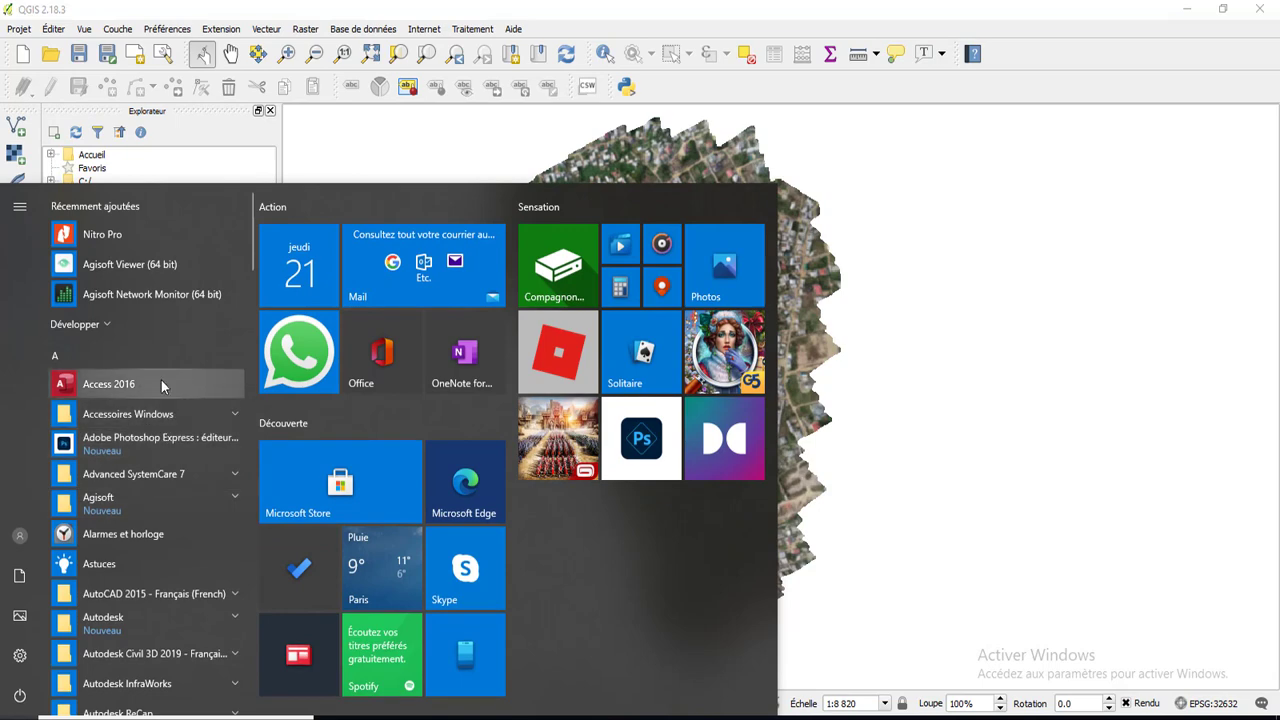
scroll(161, 380, down, 3)
click(184, 333)
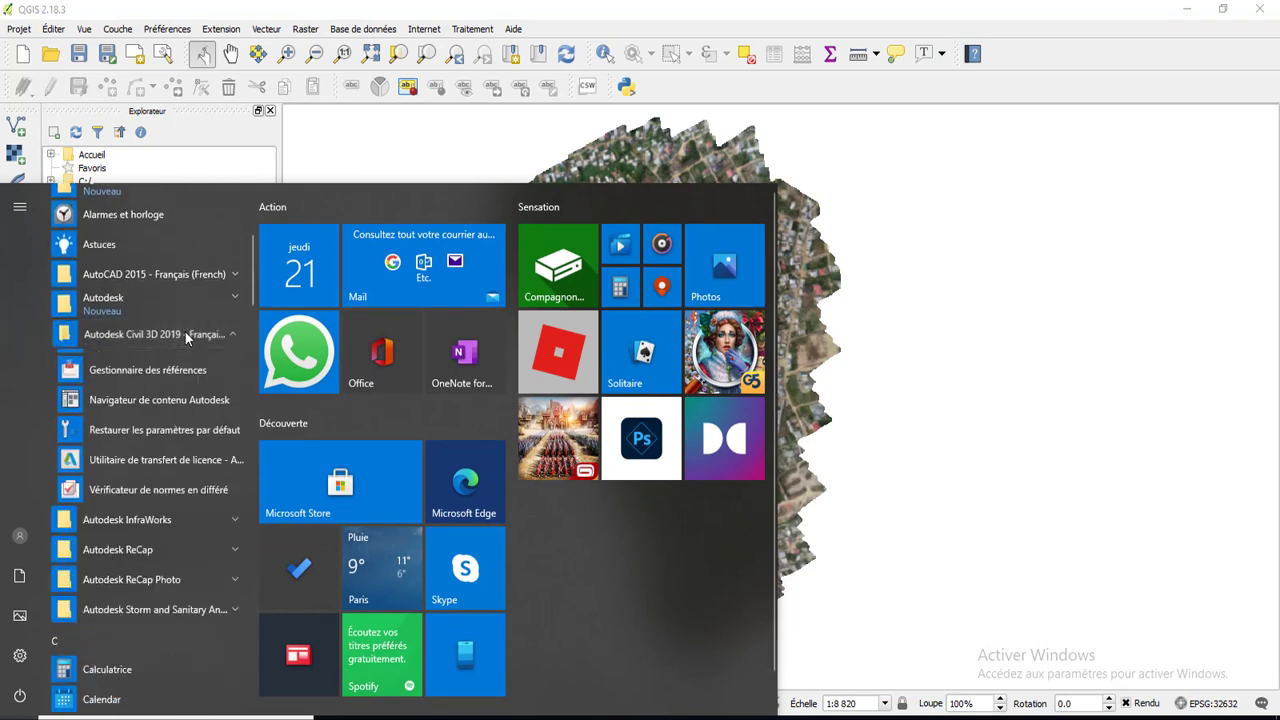
click(184, 455)
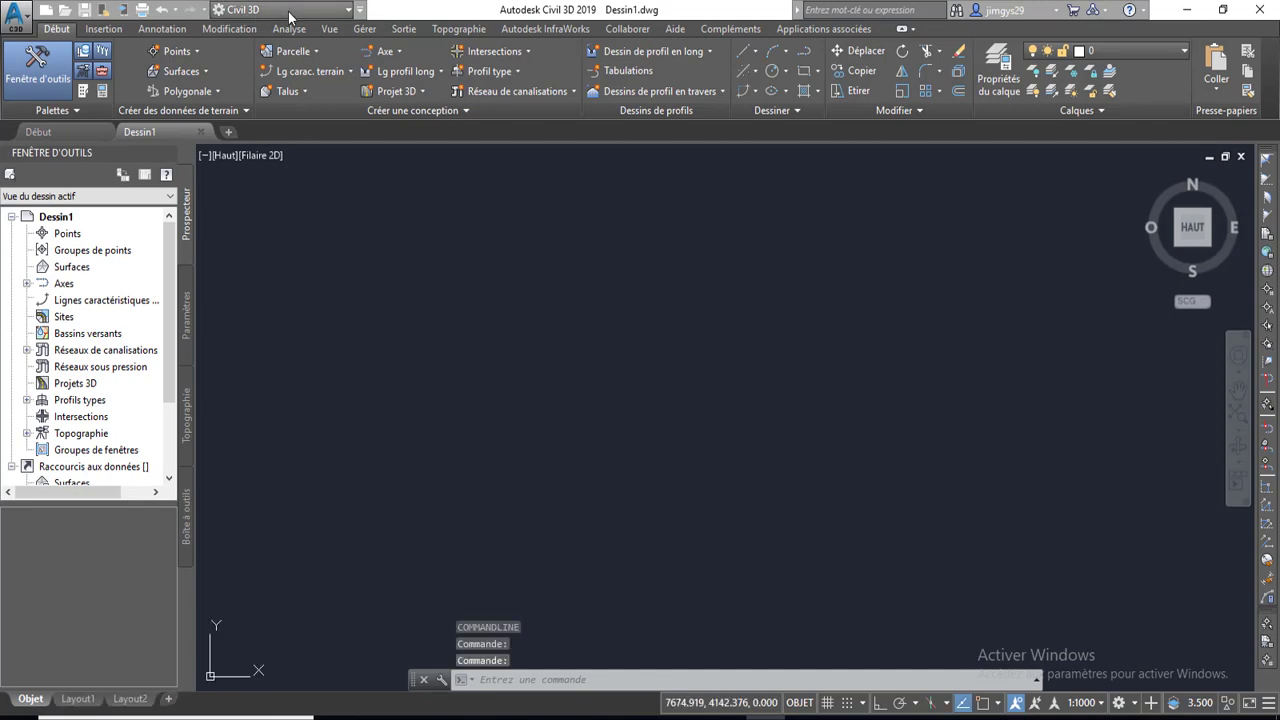
click(288, 12)
click(286, 80)
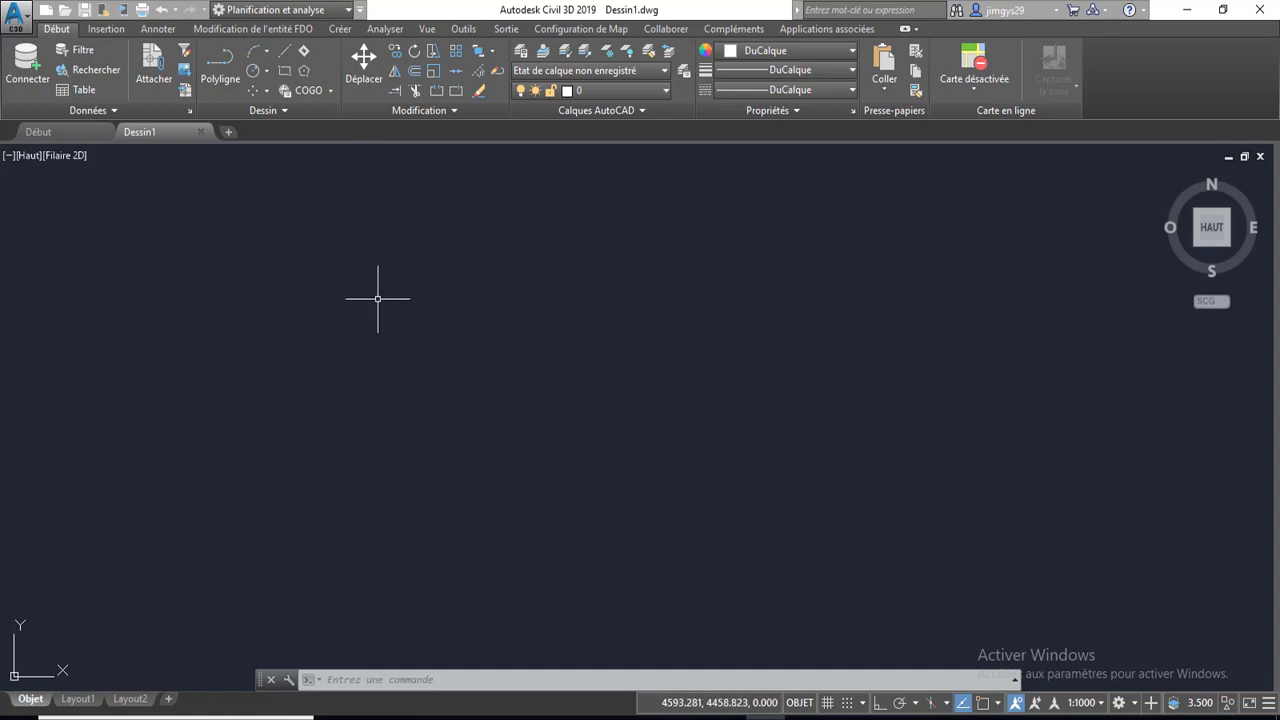
Step: Start assigning a coordinate system to Dessin1, set the code type to EPSG, and check the orthophoto project's EPSG code in QGIS
click(548, 30)
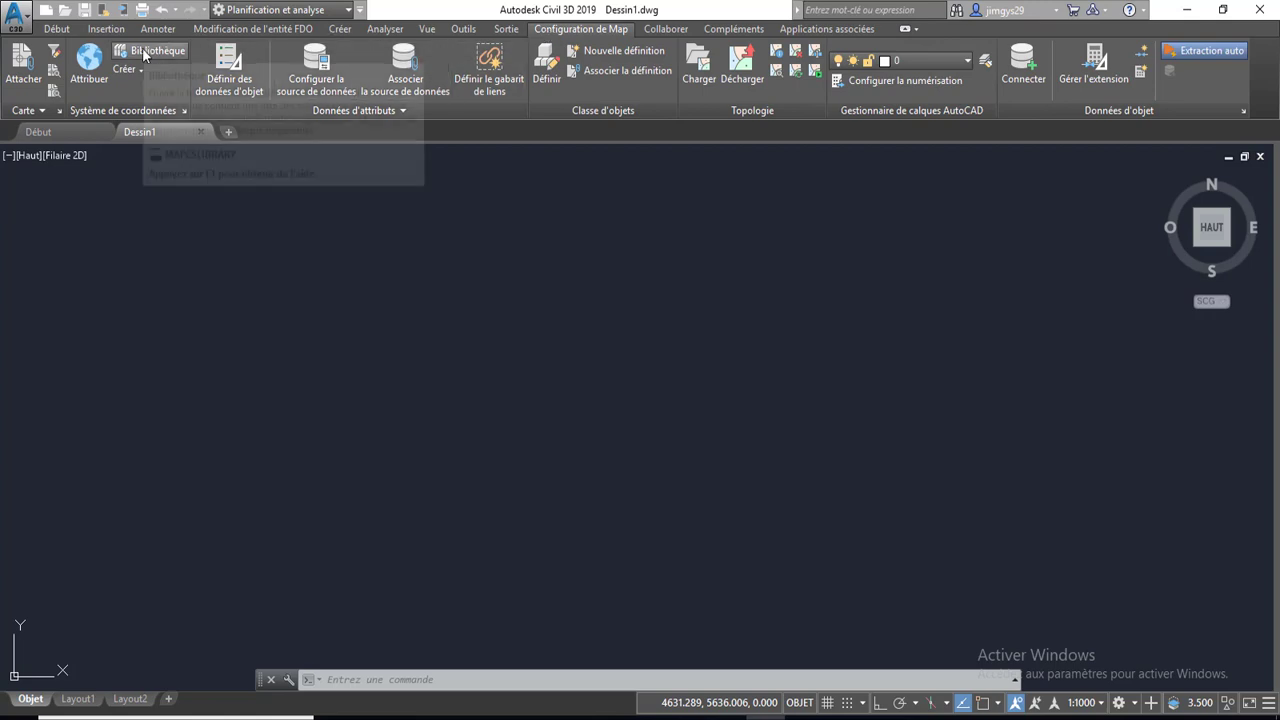
click(97, 71)
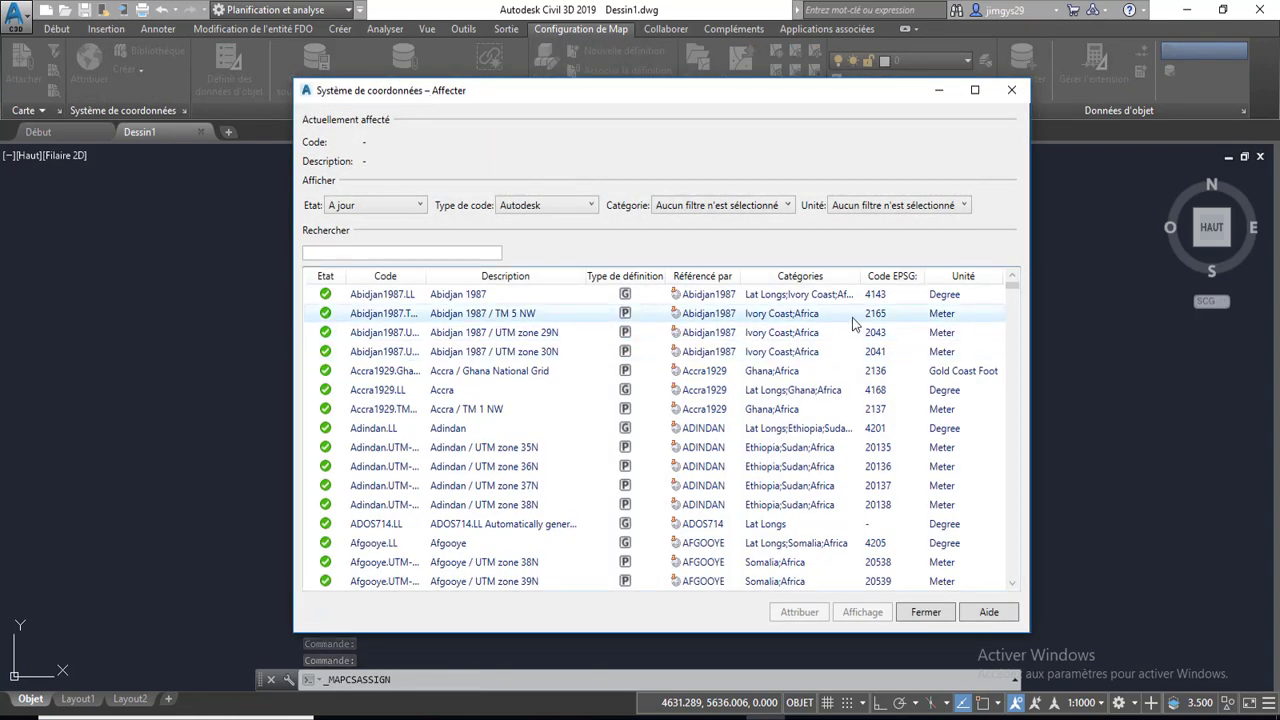
drag(1012, 288, 1004, 485)
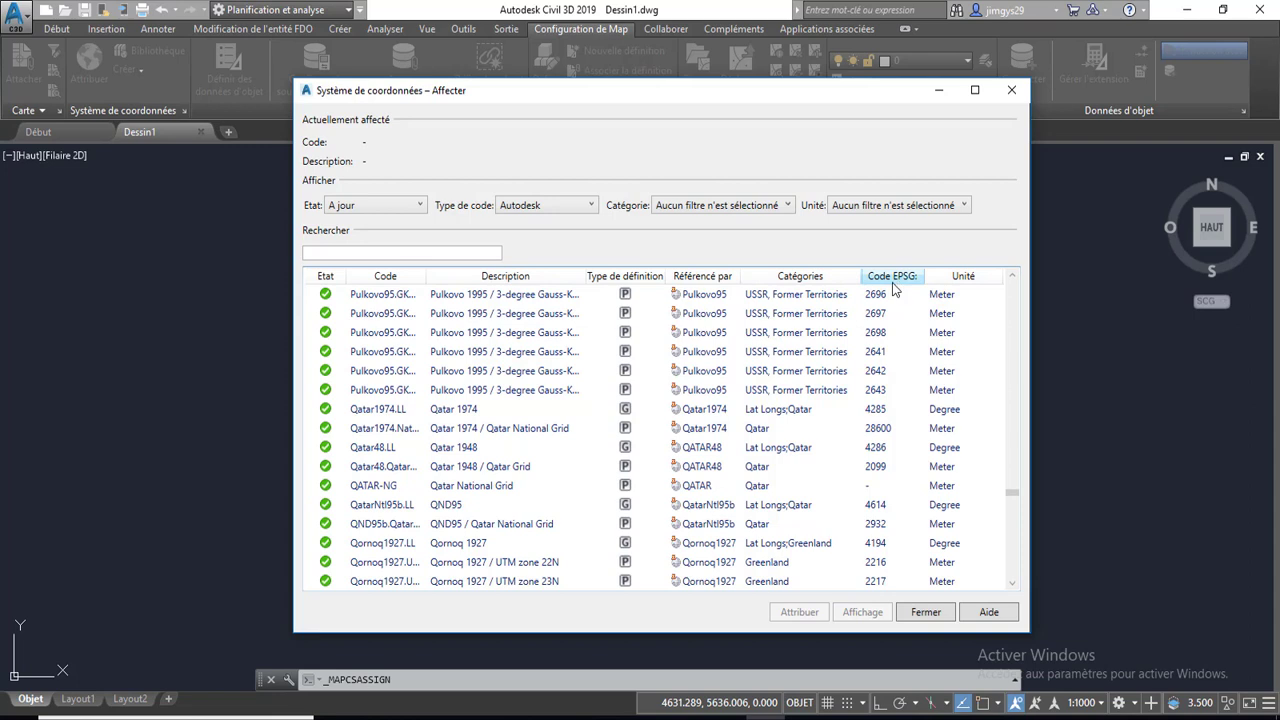
click(517, 212)
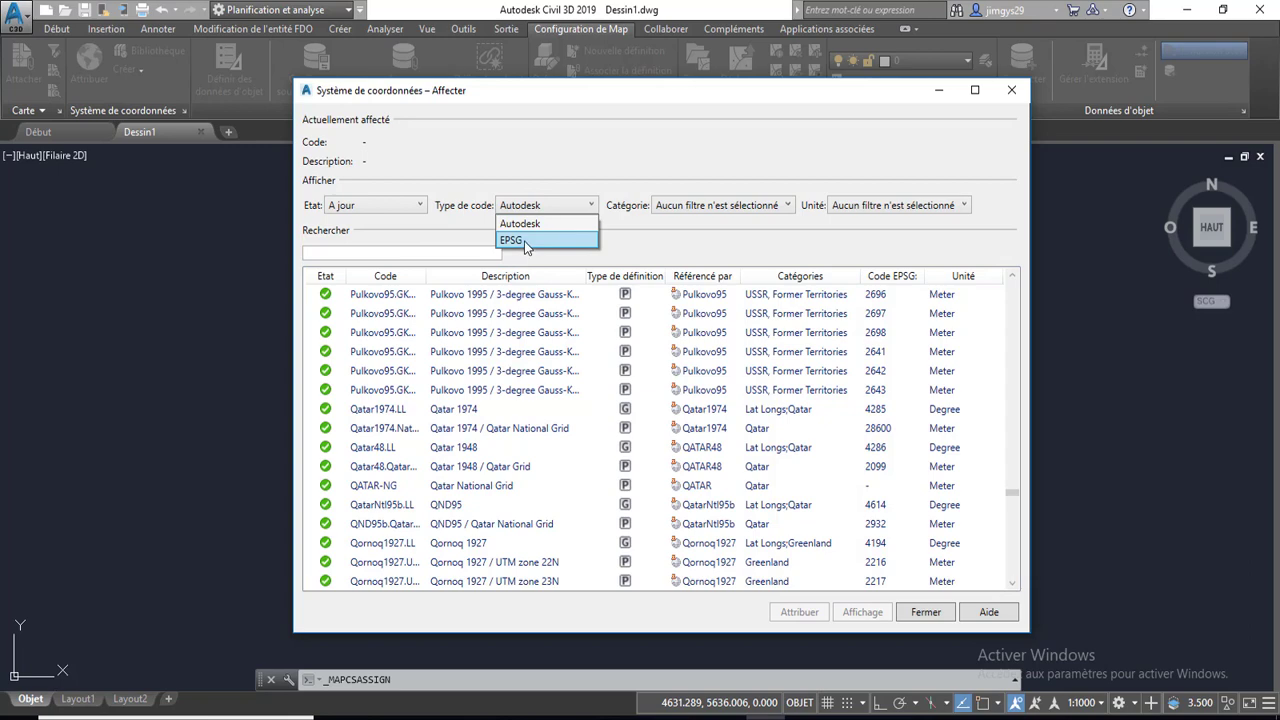
click(524, 241)
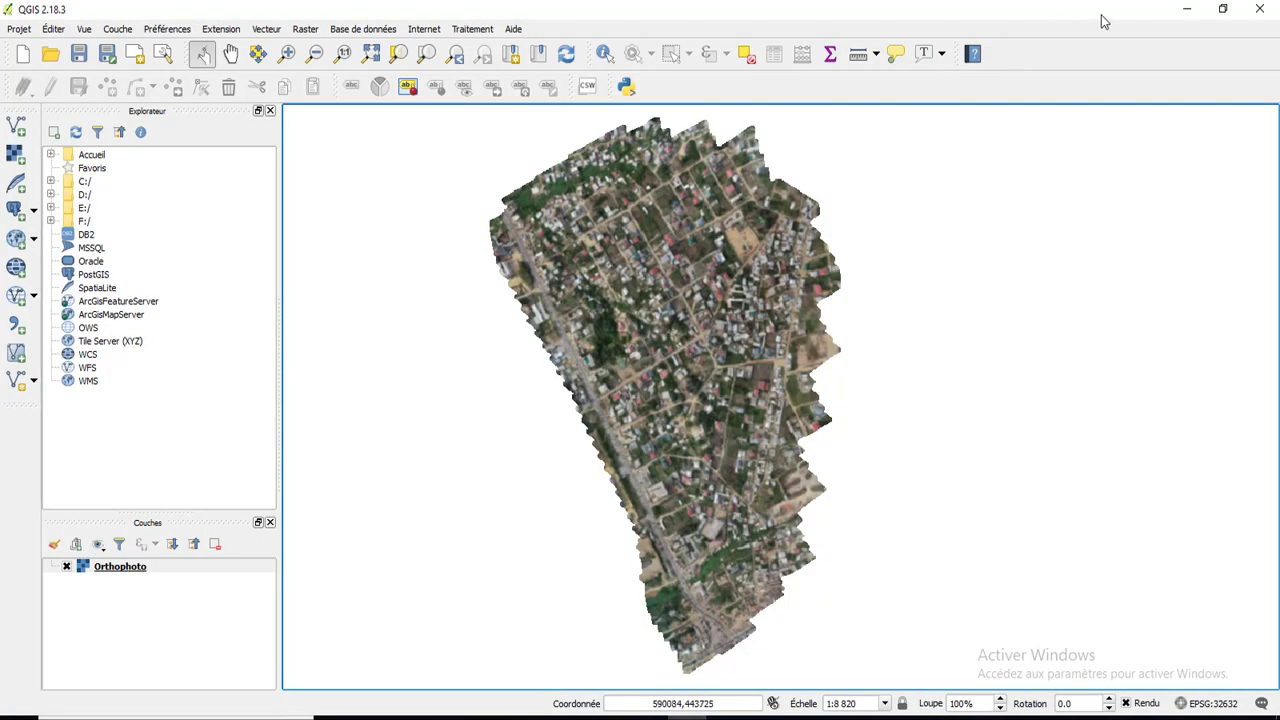
click(1186, 10)
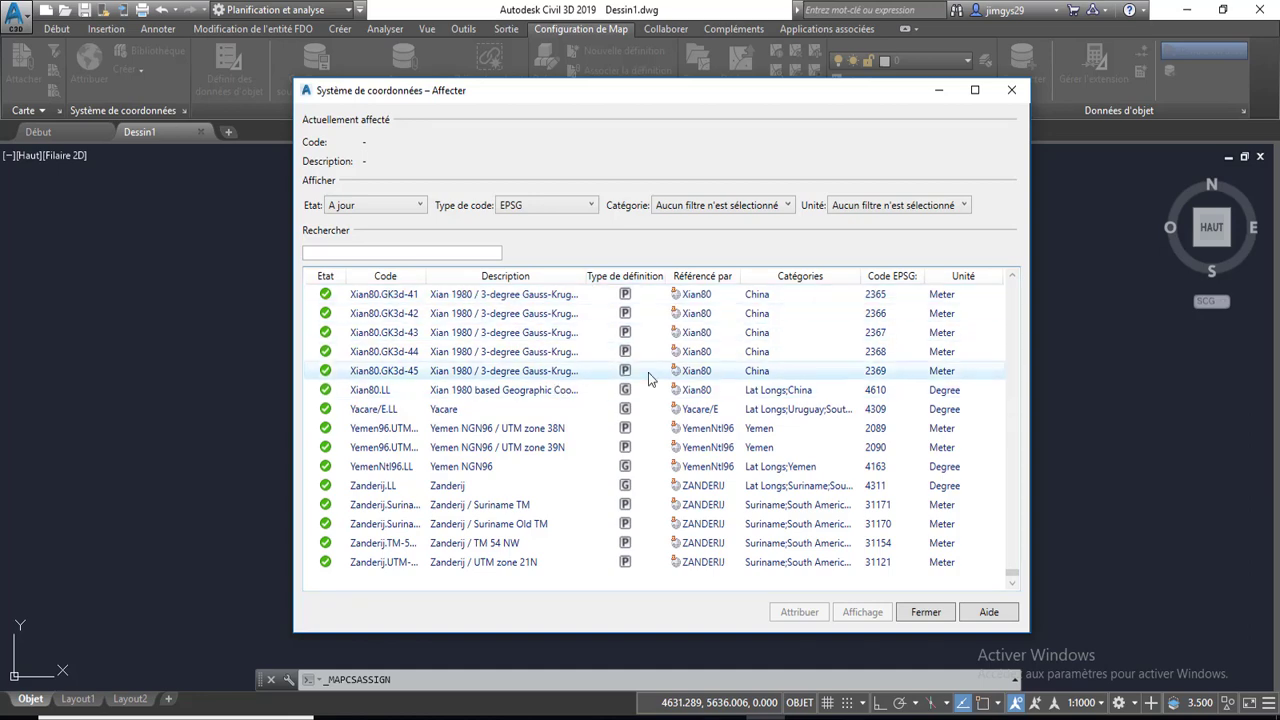
Step: Search the coordinate systems for EPSG code 32632 and assign UTM84-32N to the drawing
drag(1010, 578, 1010, 267)
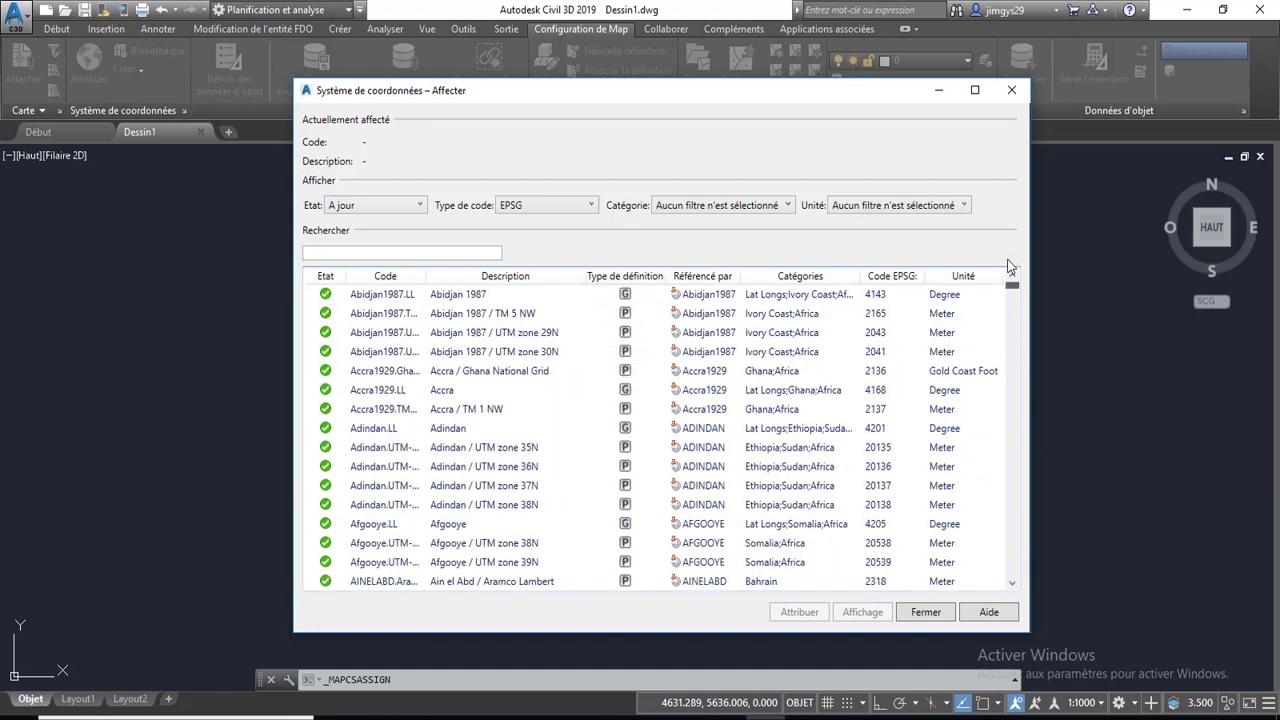
click(403, 254)
text(32632)
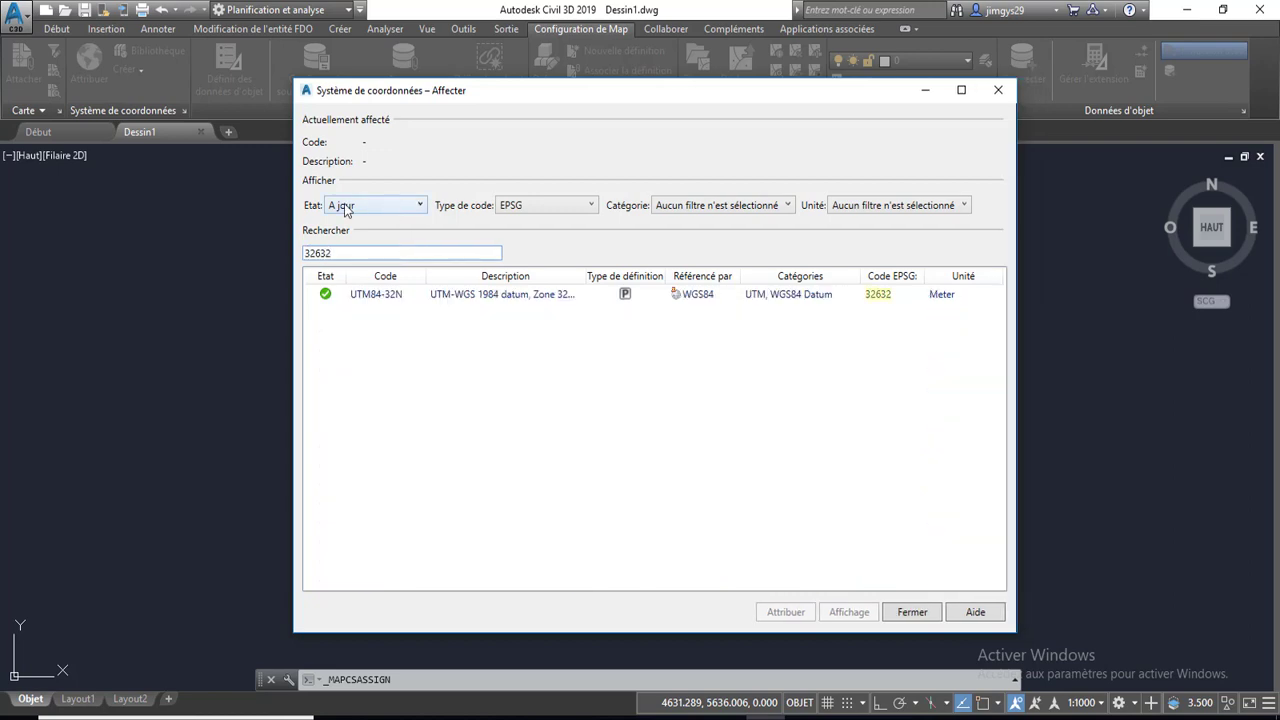
click(497, 298)
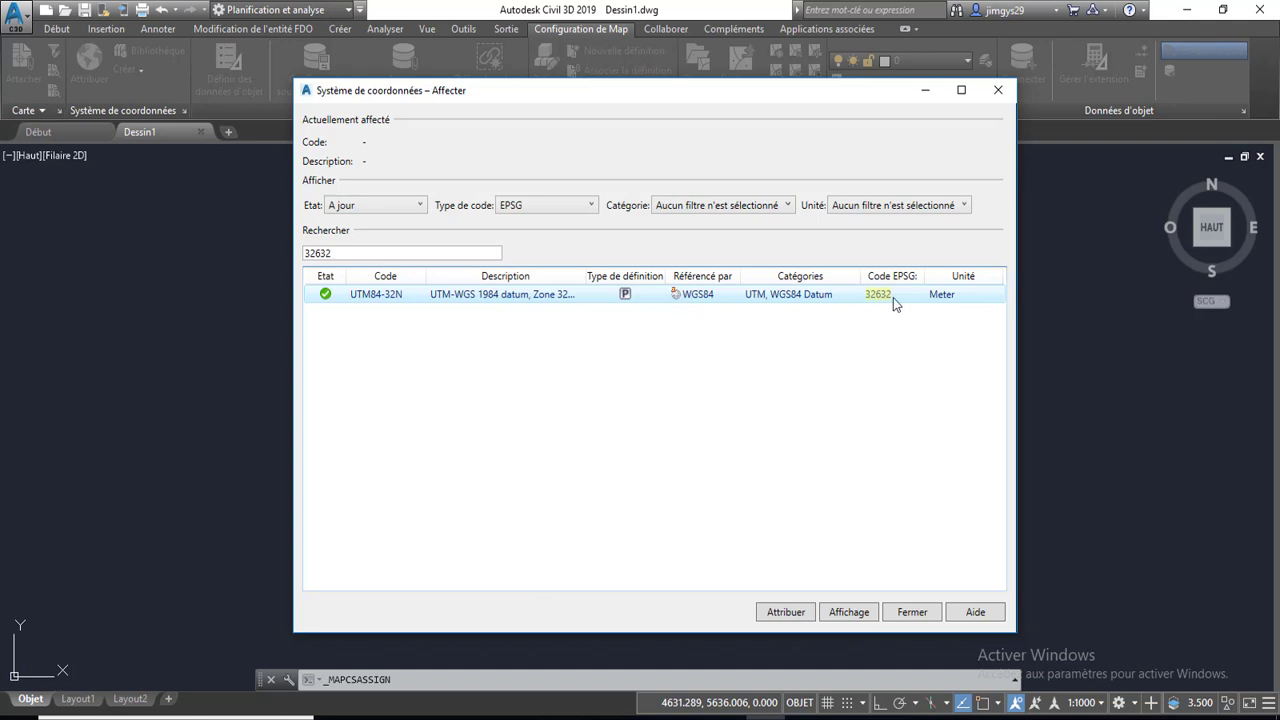
click(785, 612)
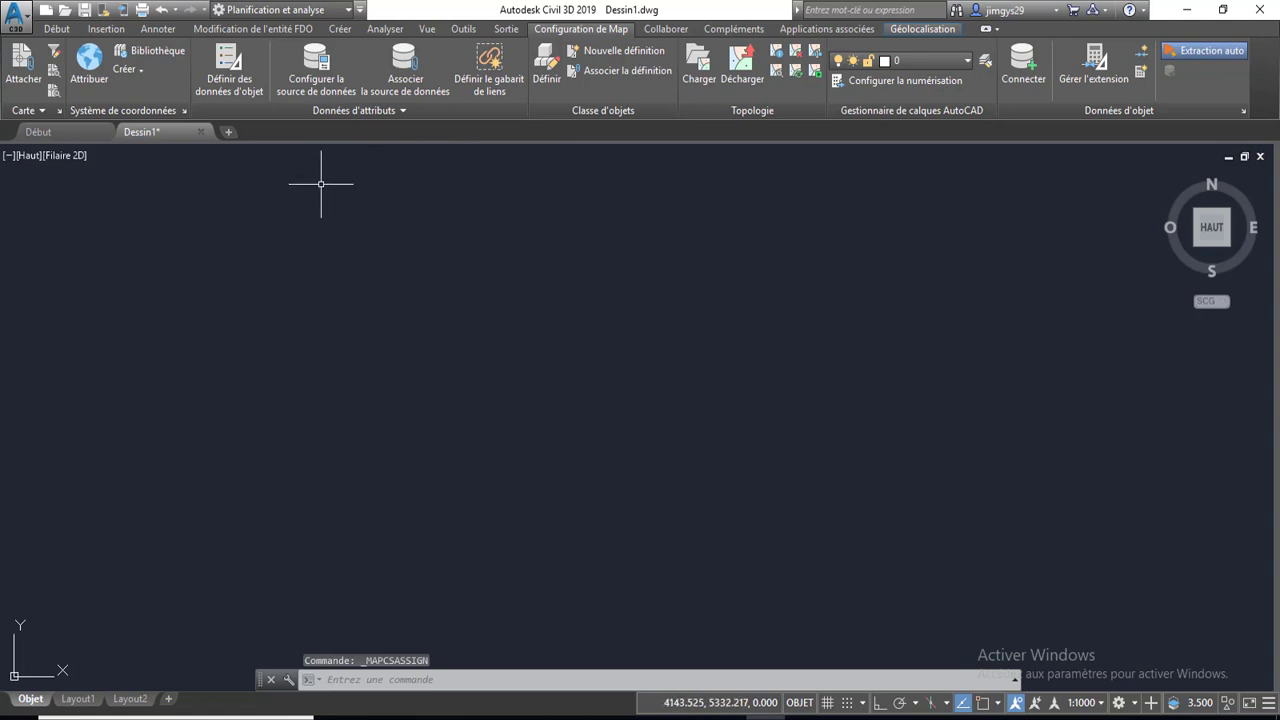
click(918, 31)
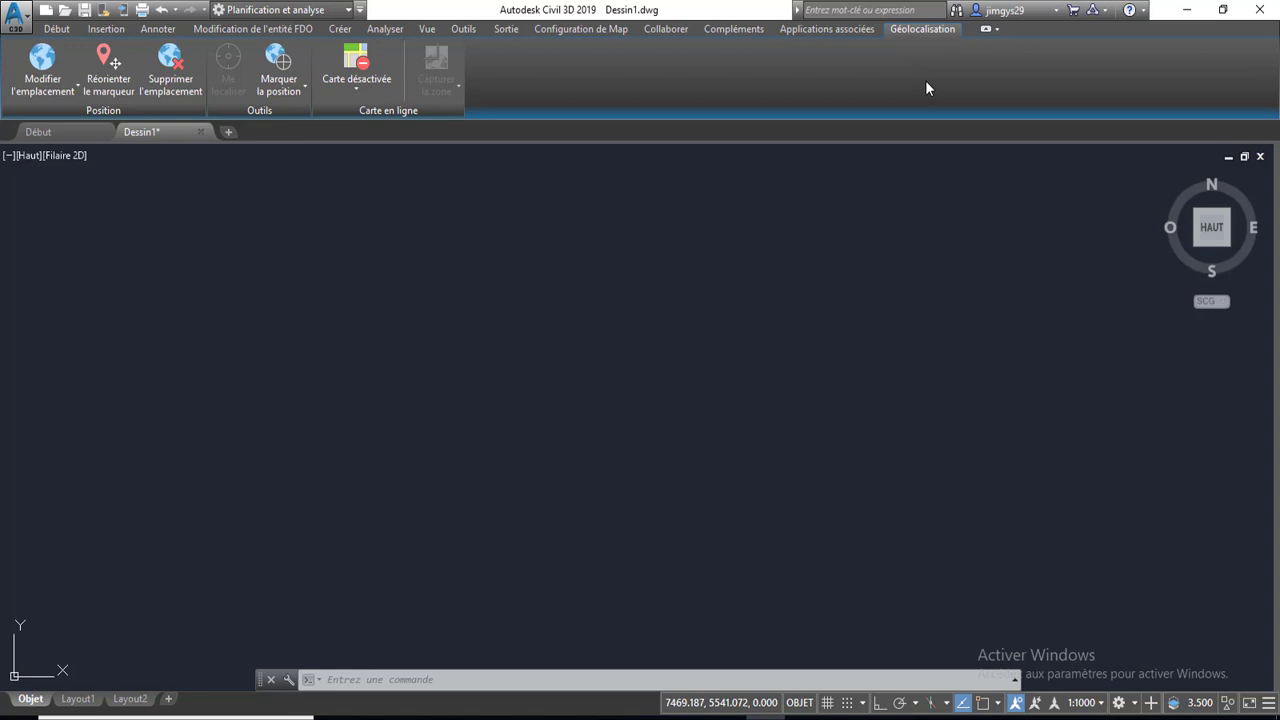
click(69, 31)
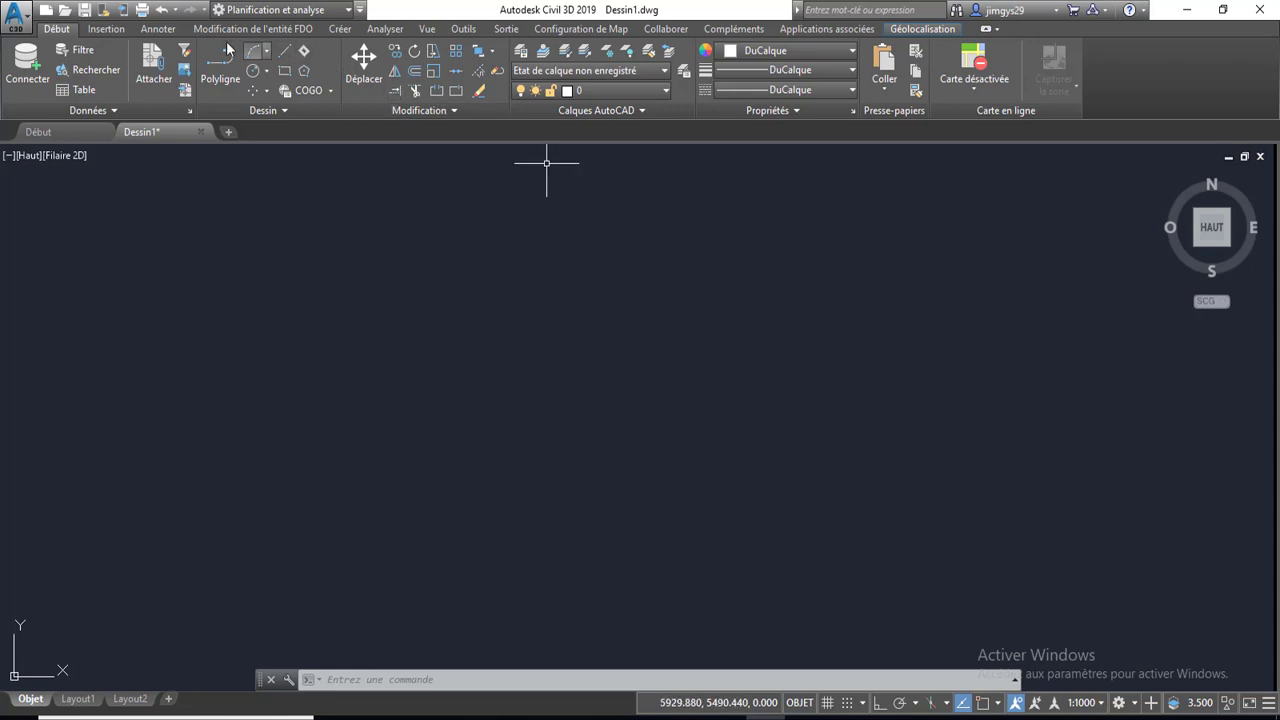
Step: Insert the Orthophoto TIFF image from the CADMAP folder on the desktop, with correlation modification enabled
click(103, 33)
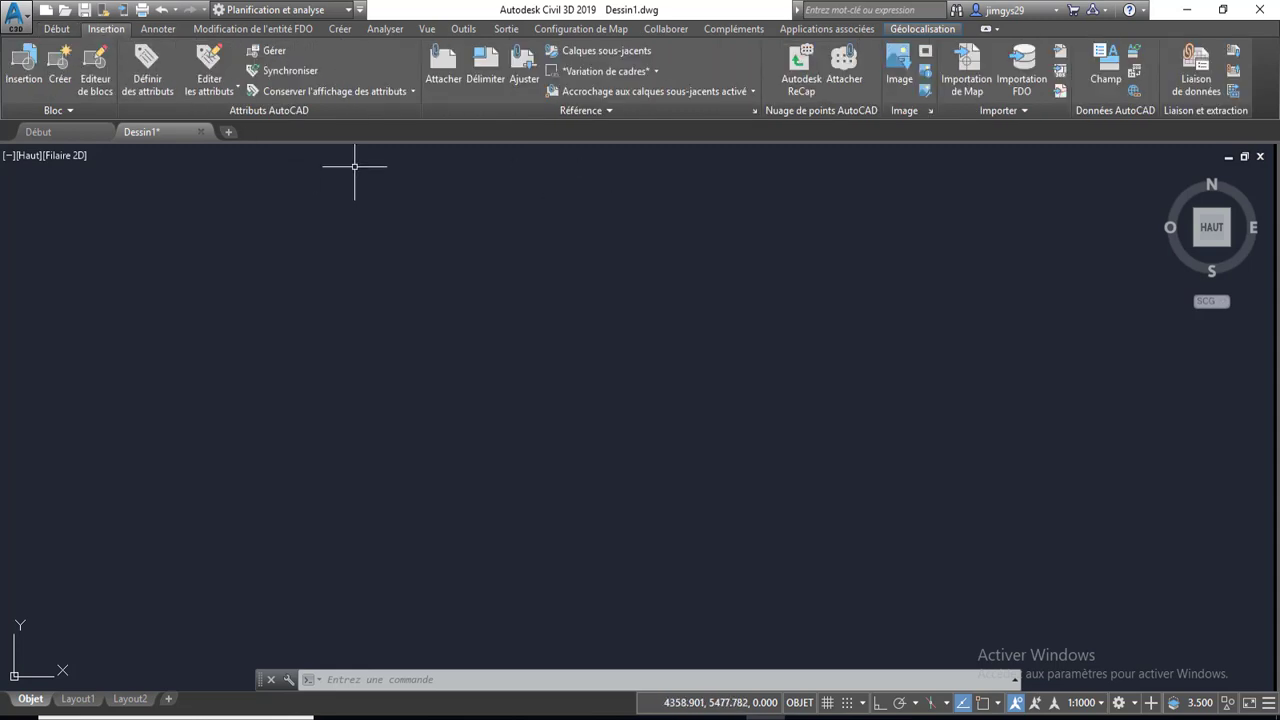
click(897, 74)
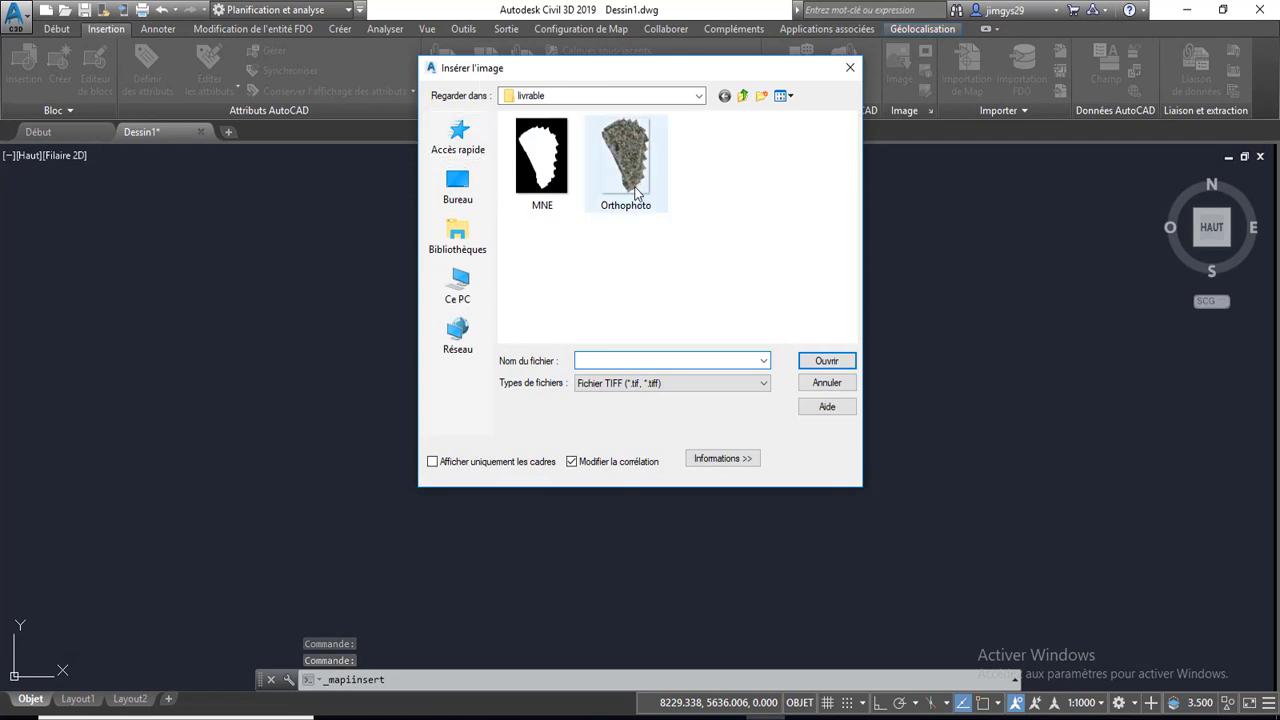
click(458, 185)
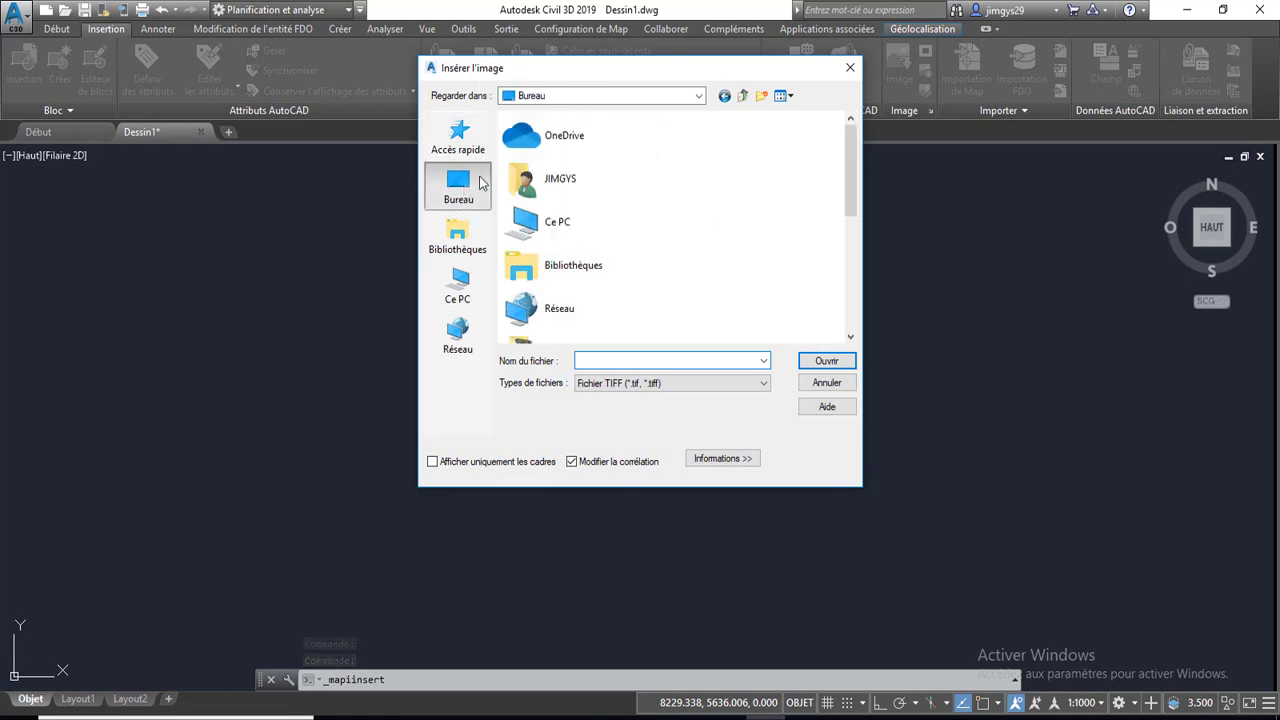
scroll(578, 290, down, 5)
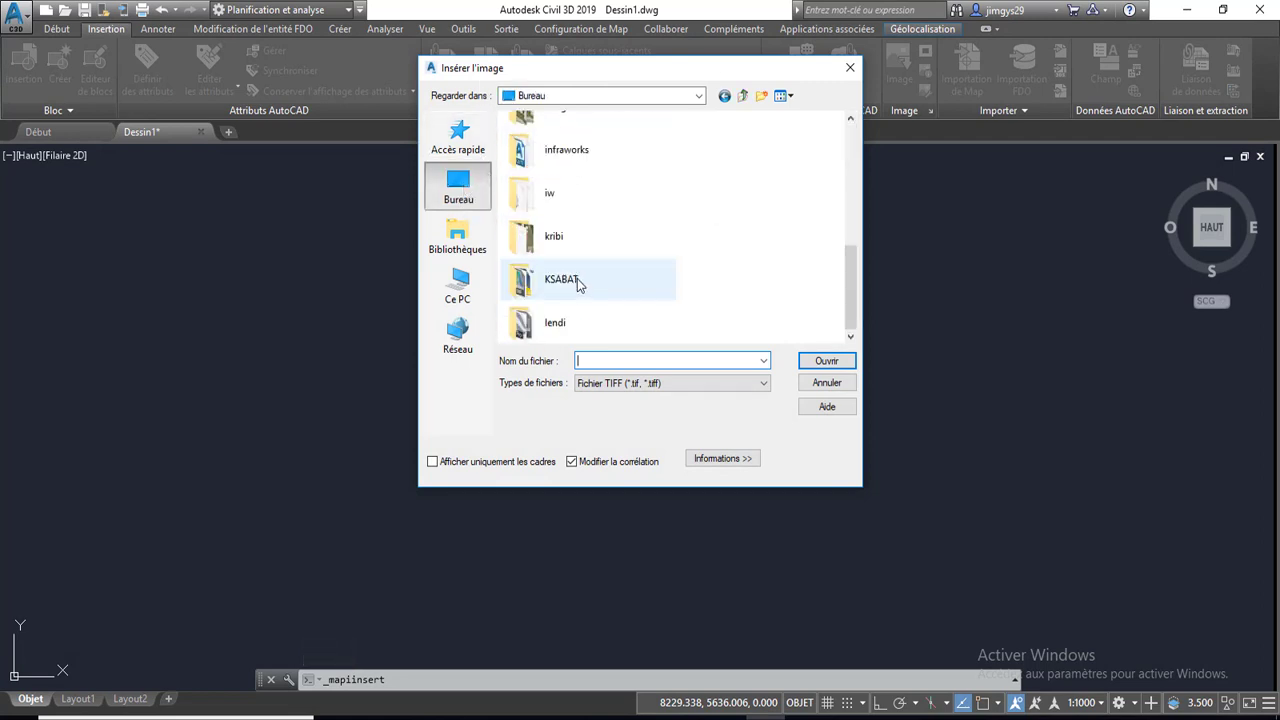
drag(852, 268, 852, 264)
scroll(757, 229, up, 2)
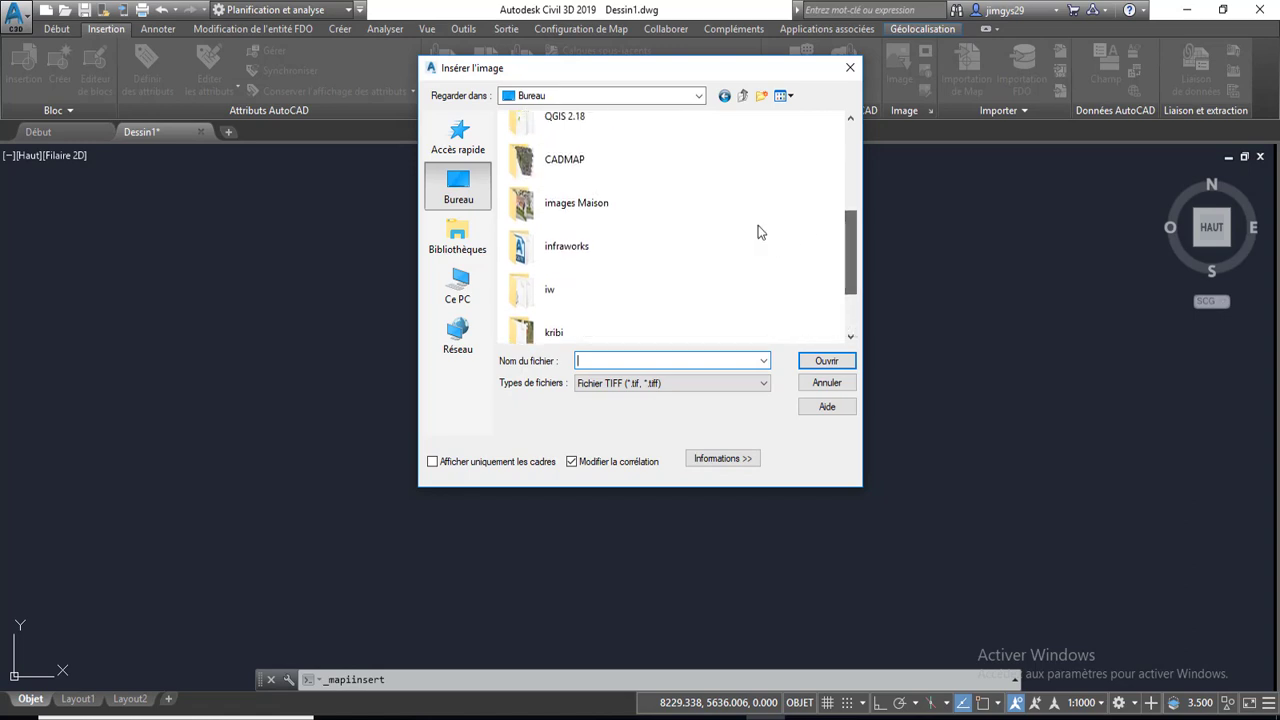
double_click(563, 166)
click(545, 162)
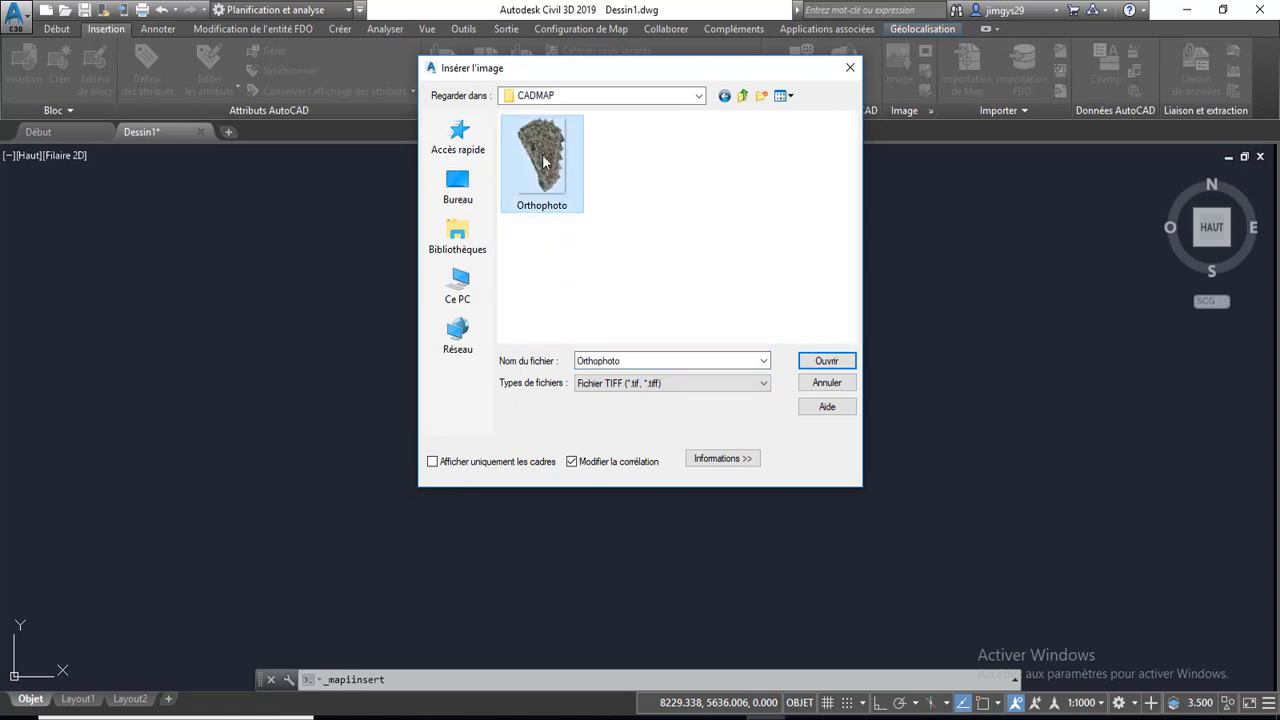
click(737, 383)
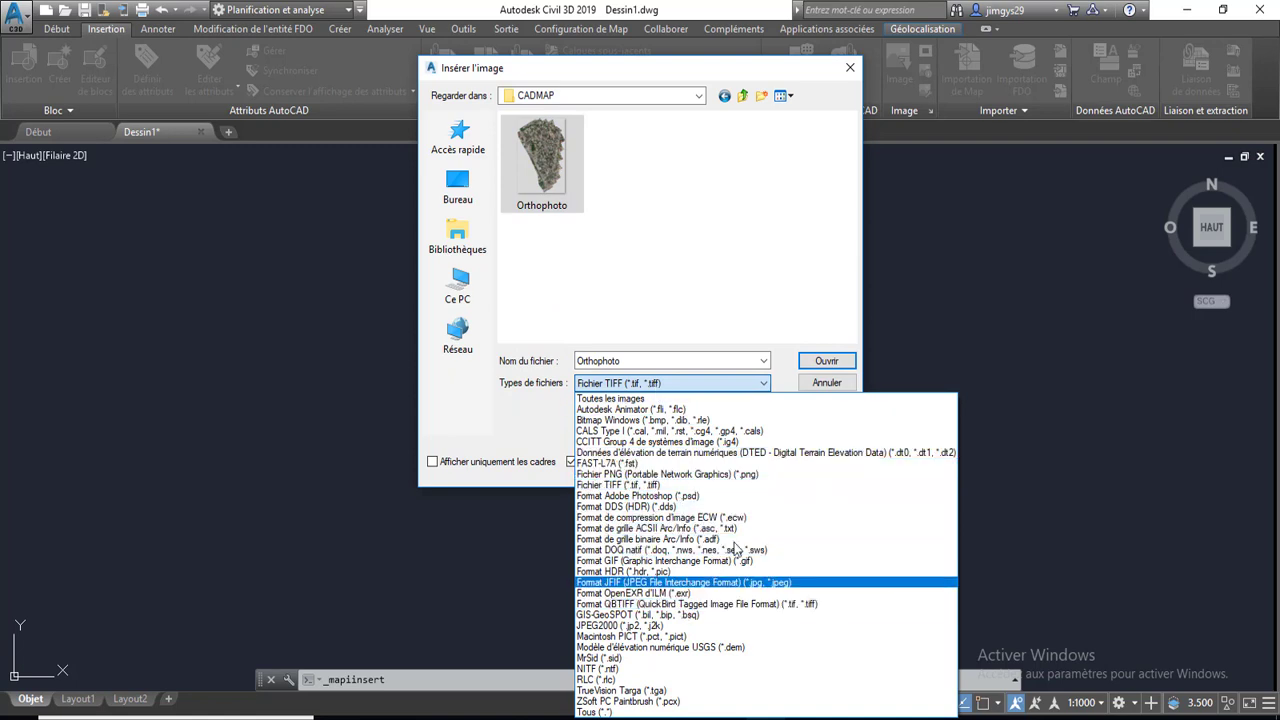
click(812, 360)
click(817, 365)
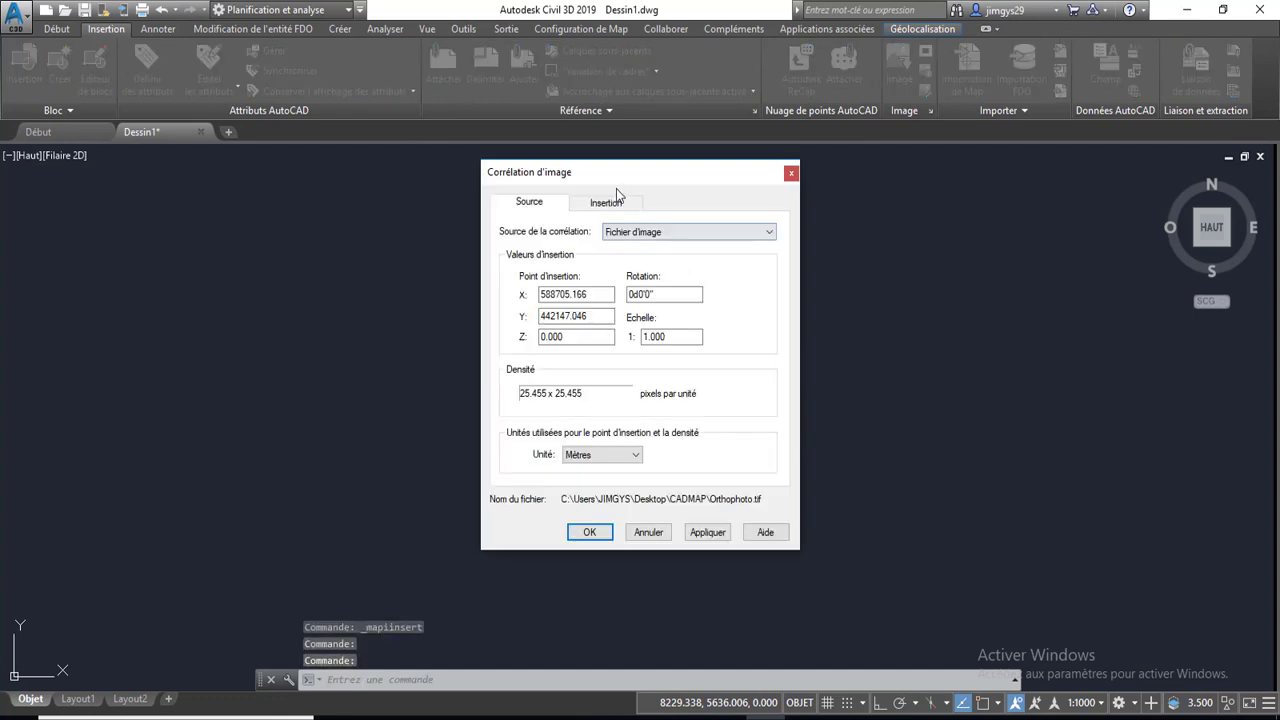
Step: Place the orthophoto at its base point 588705.166, 442147.046, keeping scale 1.000 and the frame colour DuCalque
drag(604, 185, 595, 122)
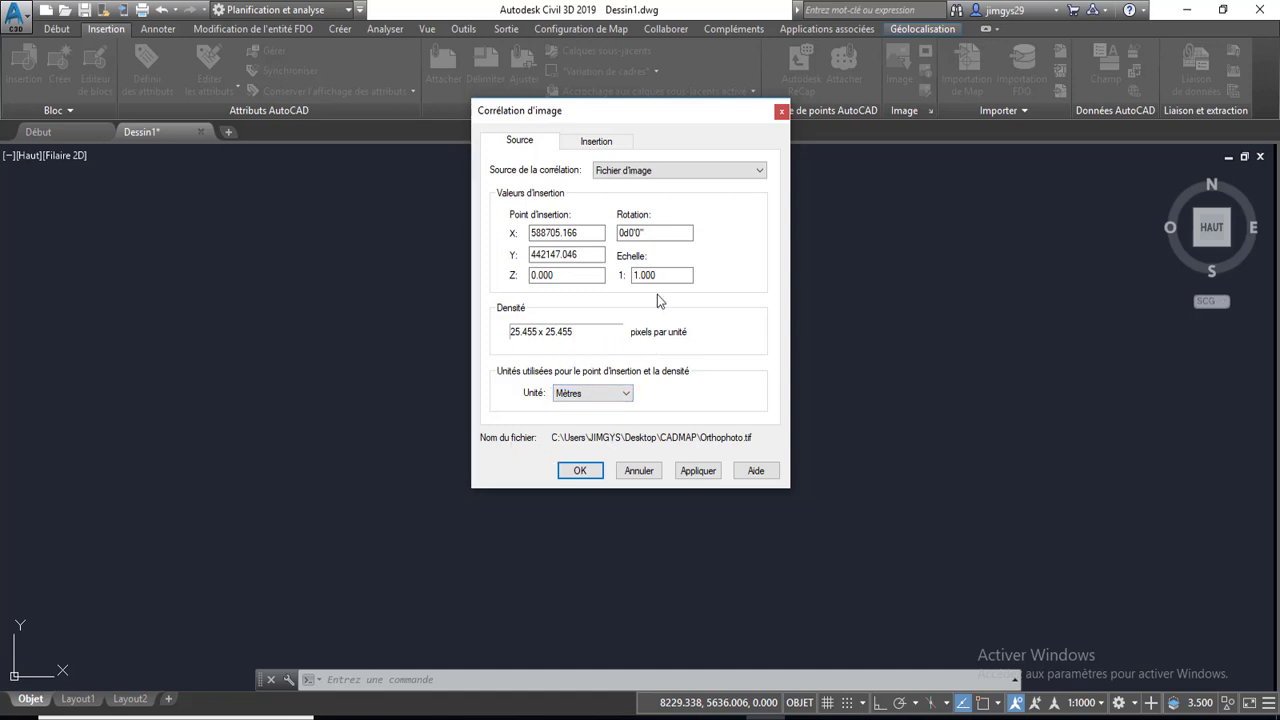
click(594, 142)
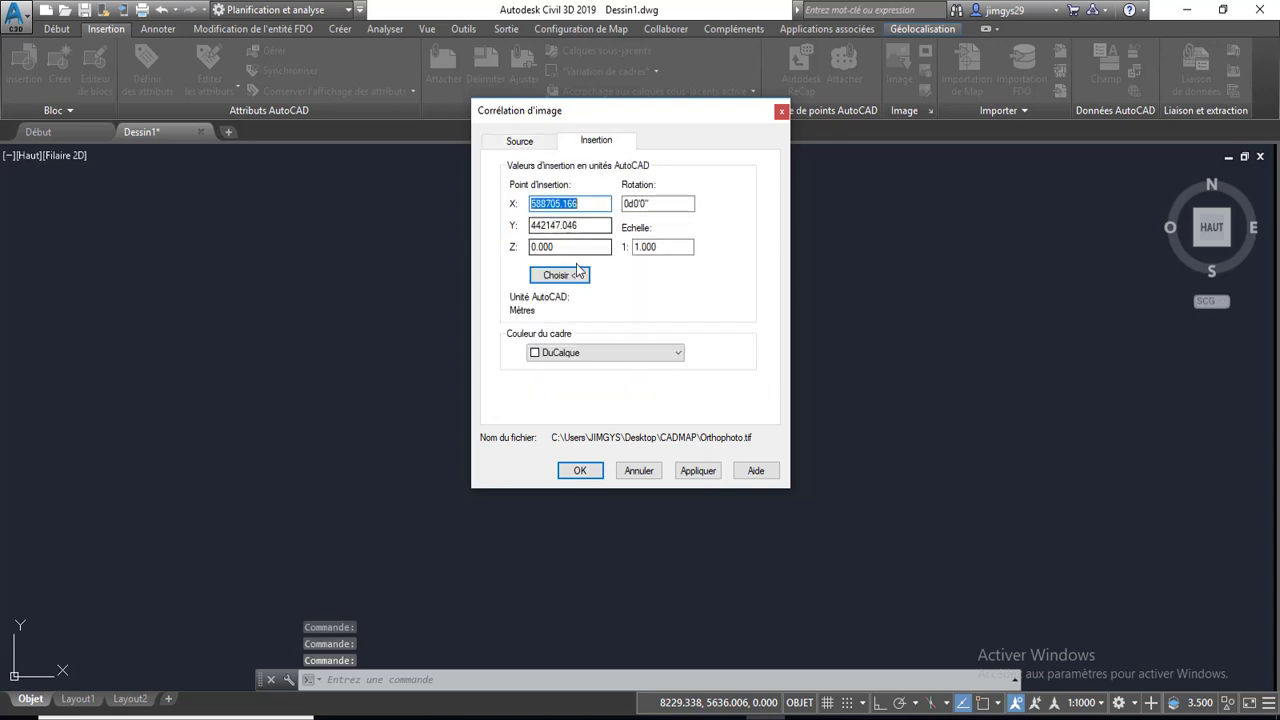
click(574, 276)
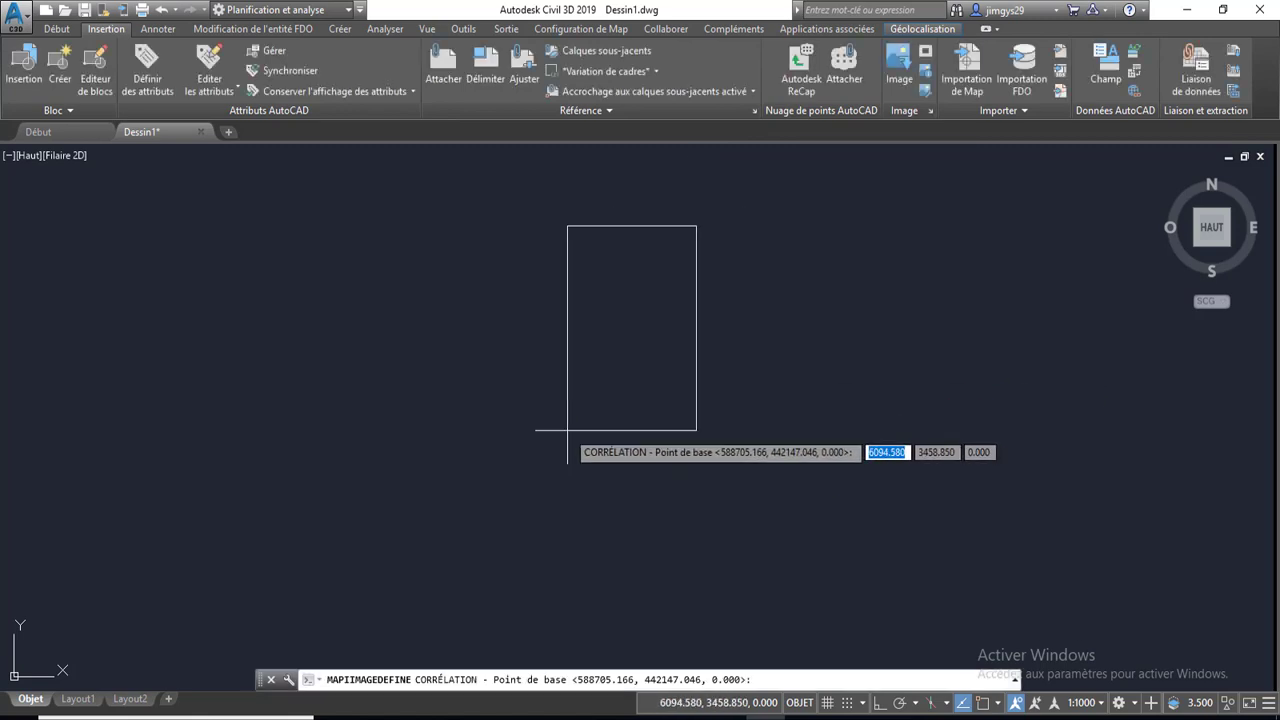
key(Return)
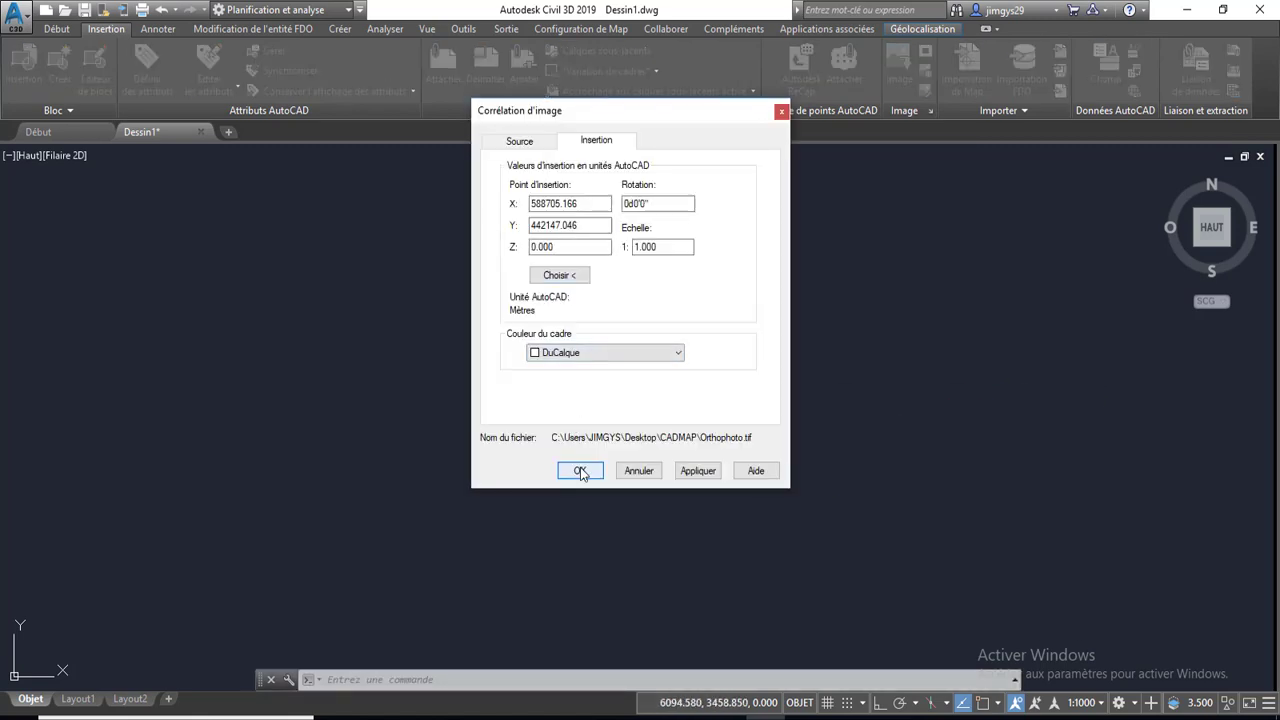
click(582, 356)
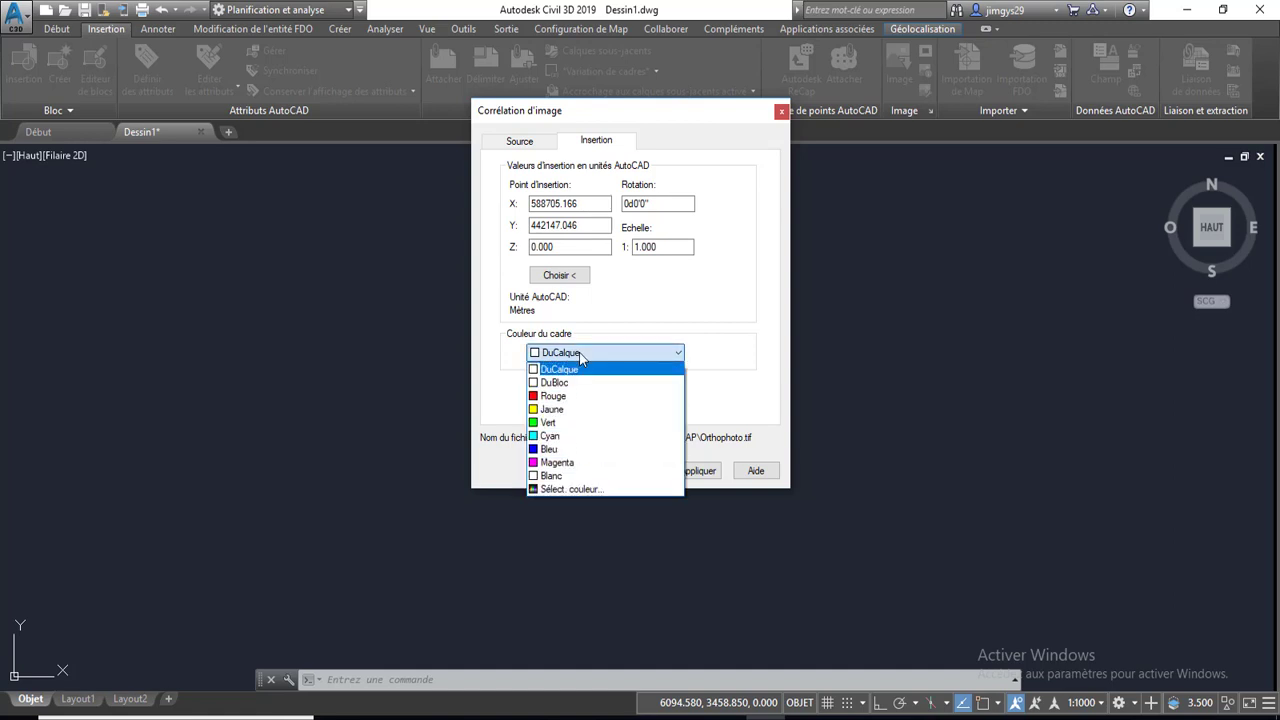
click(582, 358)
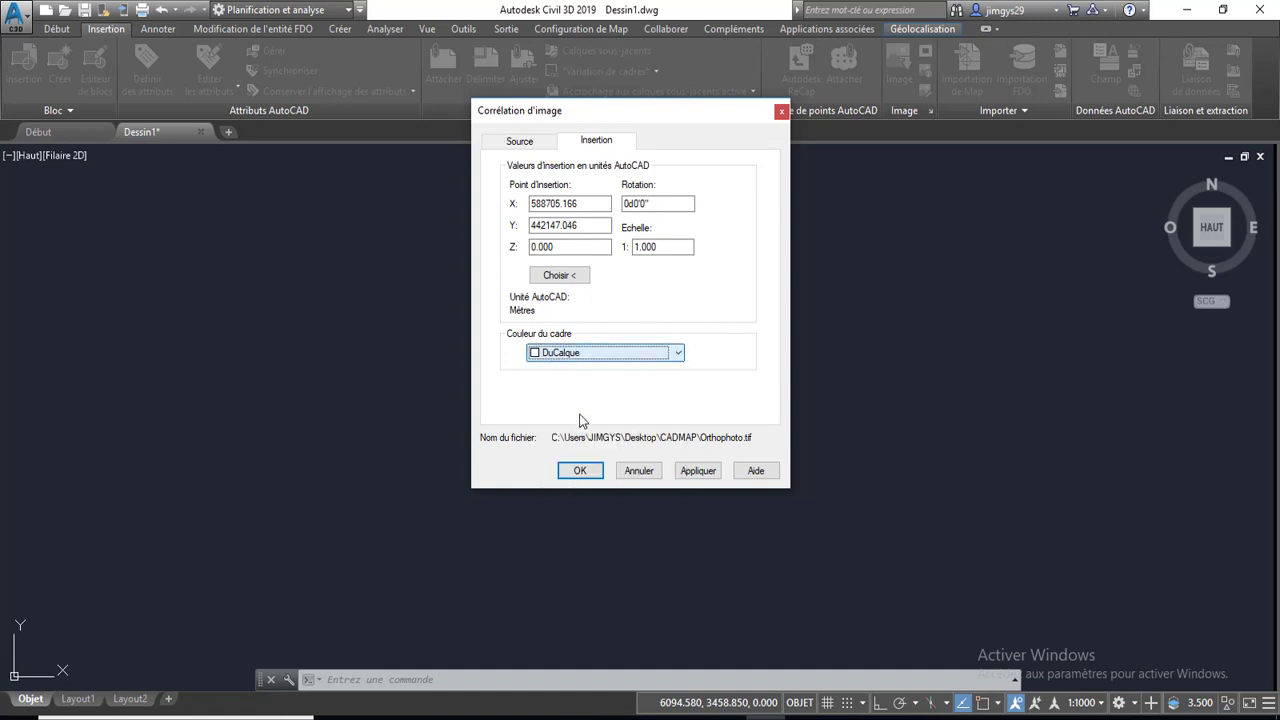
click(580, 471)
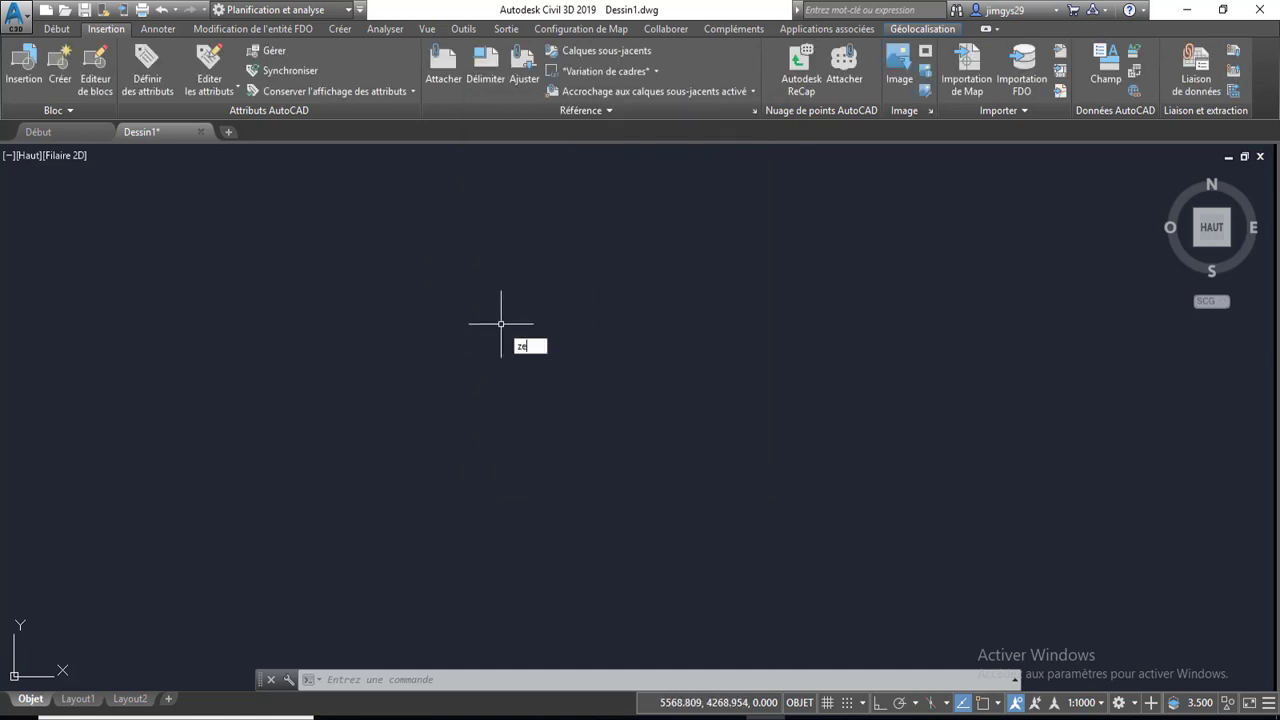
Step: Zoom to the drawing's extents and examine the inserted orthophoto and its frame
text(ze)
key(Return)
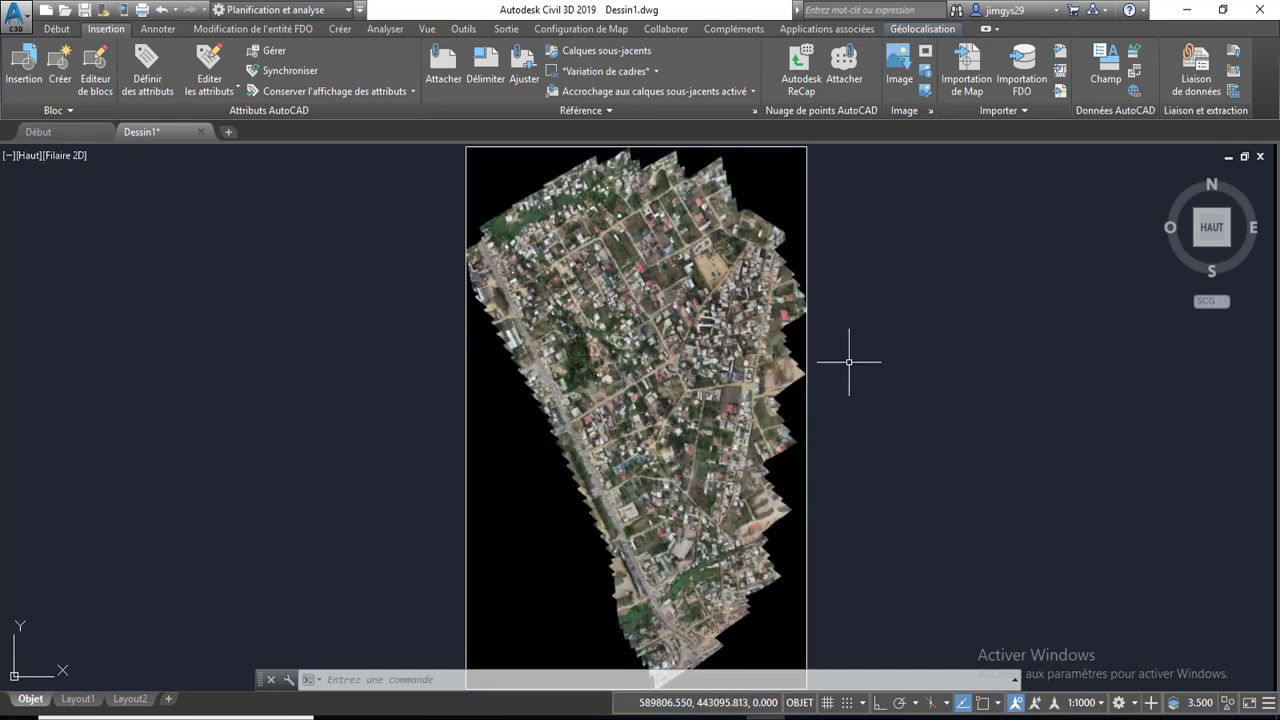
click(883, 366)
click(858, 395)
scroll(693, 304, down, 2)
scroll(685, 310, down, 1)
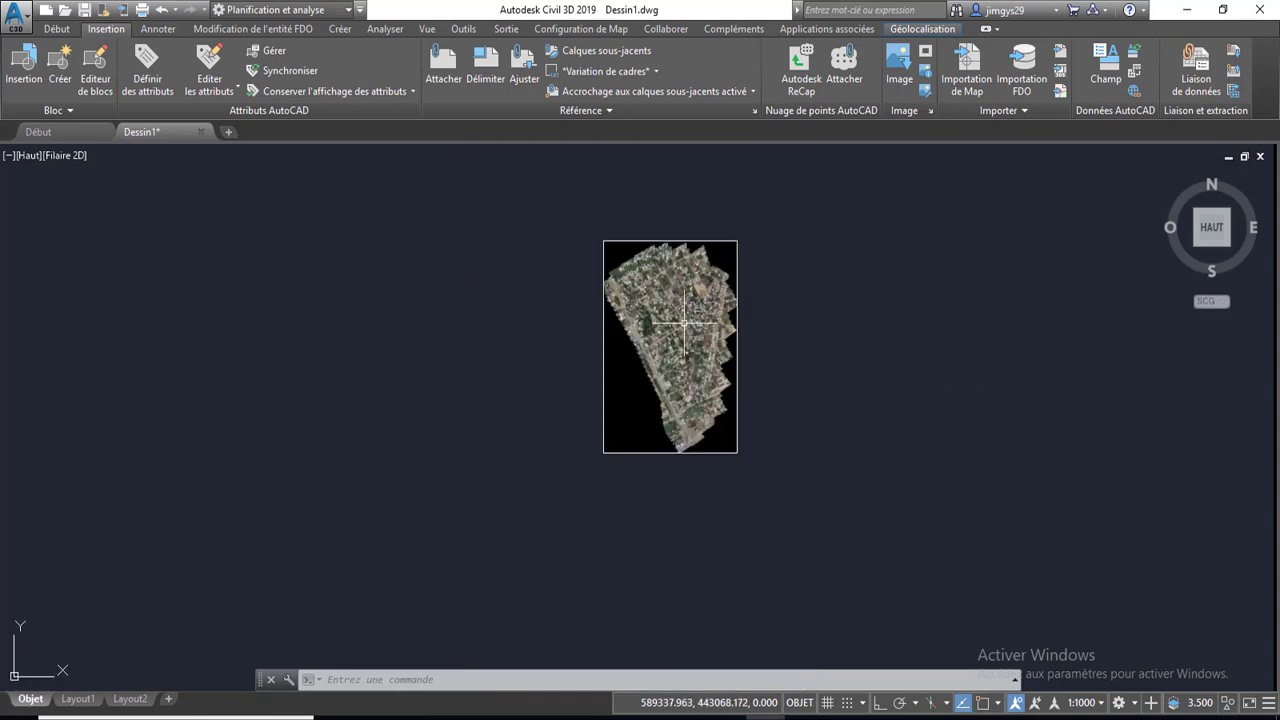
scroll(682, 315, up, 2)
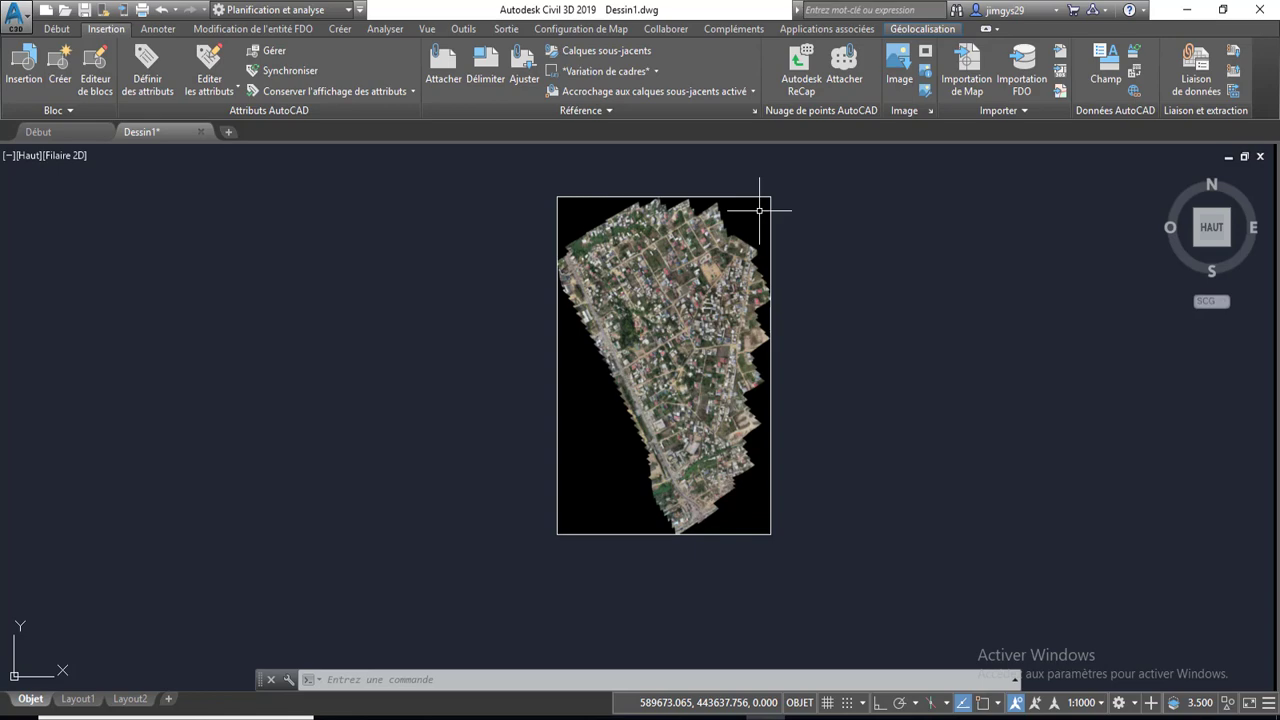
scroll(757, 210, up, 2)
mouse_move(714, 316)
middle_down()
mouse_move(730, 217)
mouse_move(734, 297)
mouse_move(678, 262)
mouse_move(655, 281)
middle_up()
scroll(730, 263, down, 4)
scroll(594, 279, up, 2)
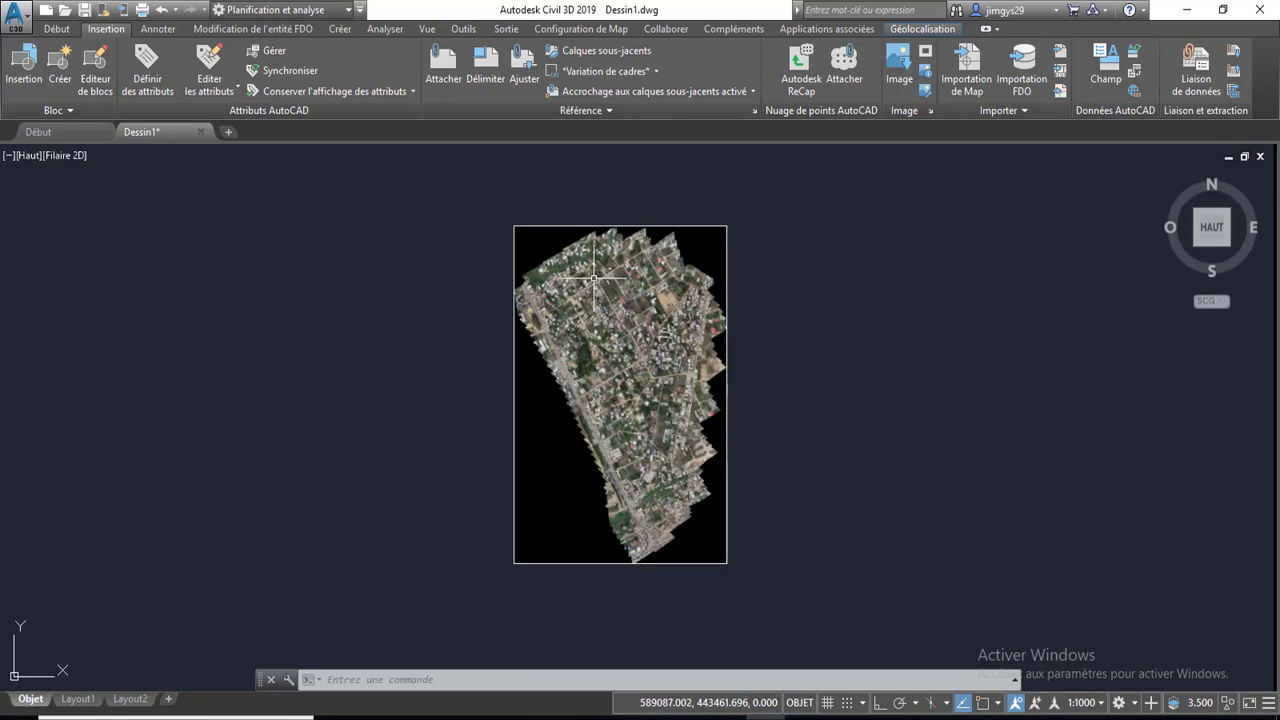
middle_drag(636, 372, 632, 354)
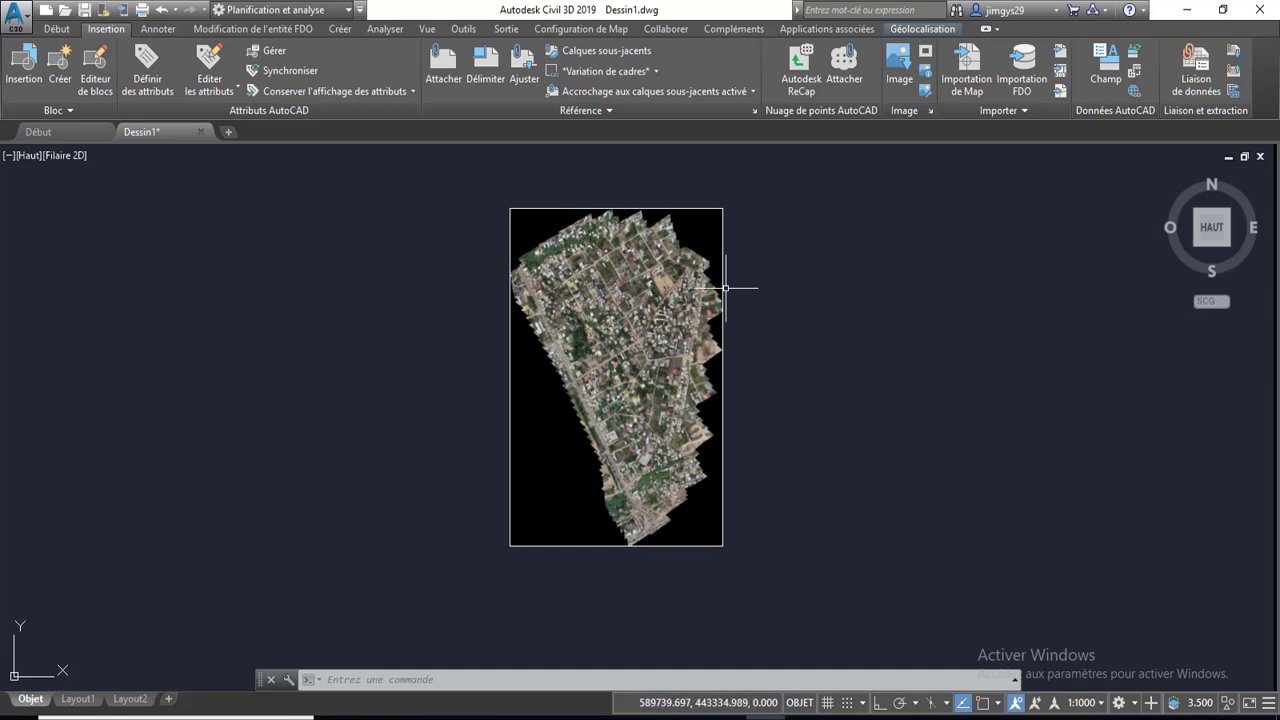
Step: Make the orthophoto's background transparent, and toggle the image display off and back on
click(729, 204)
click(697, 238)
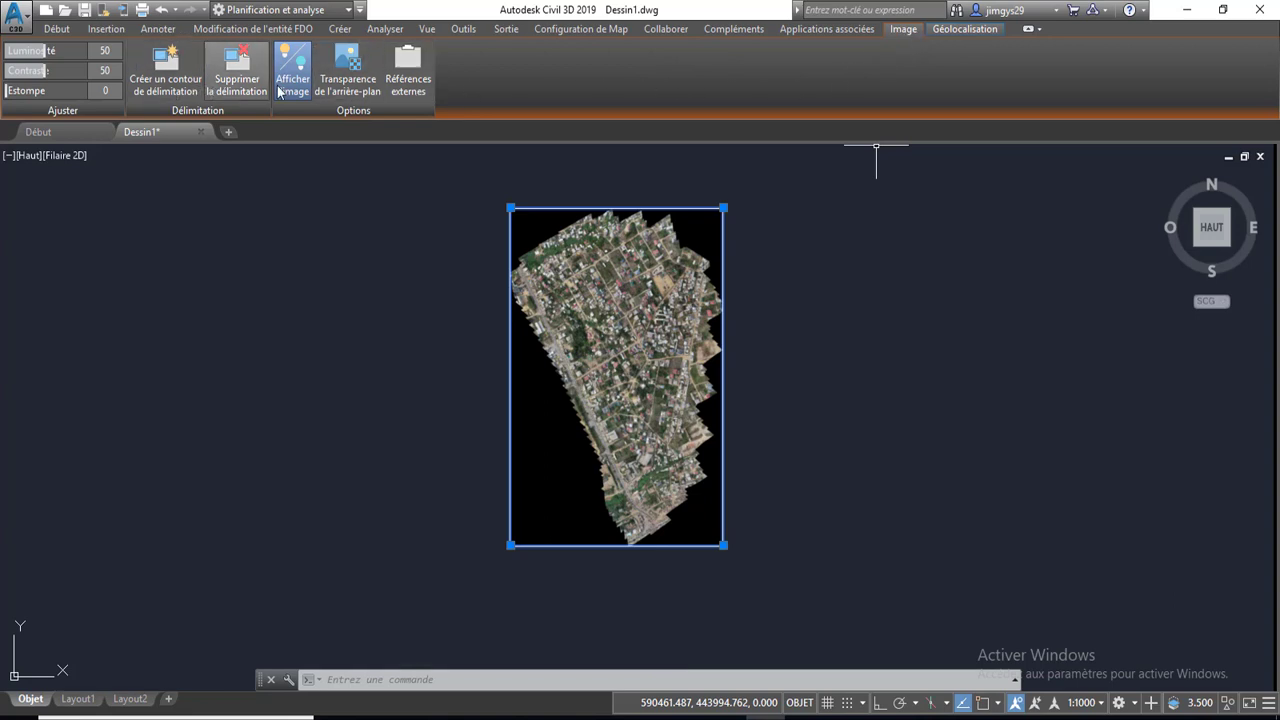
click(354, 88)
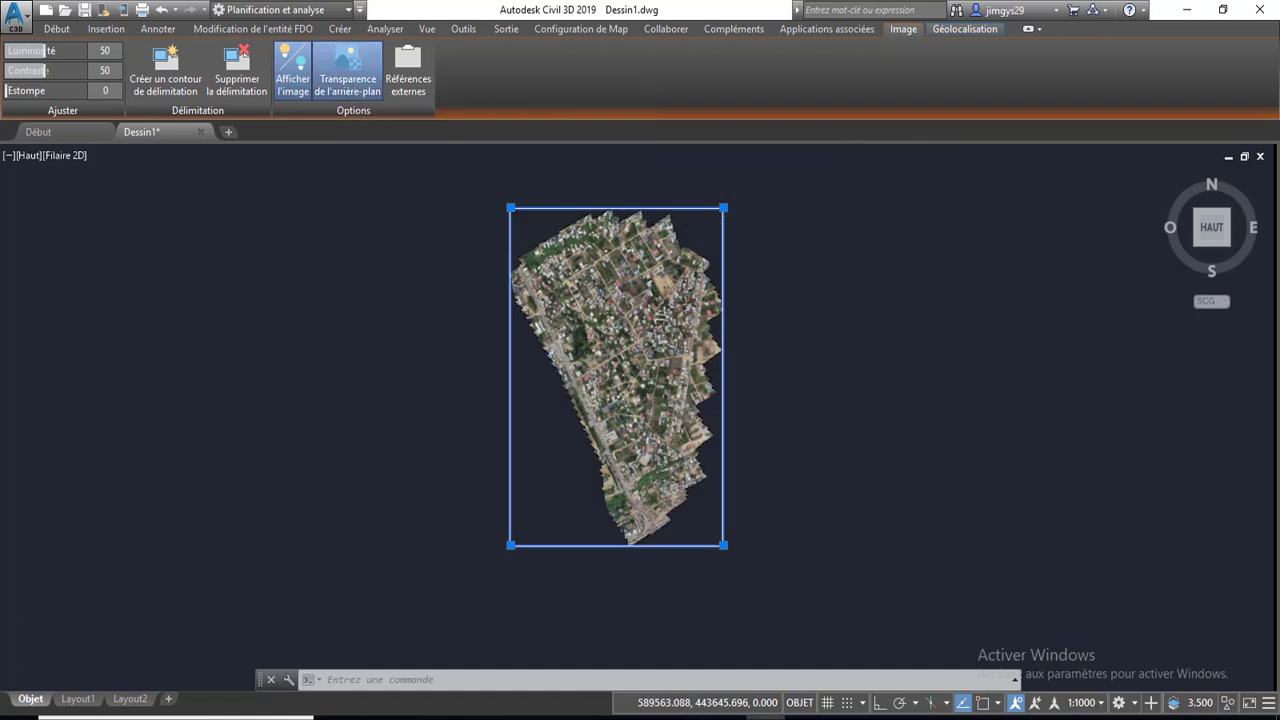
scroll(689, 213, up, 2)
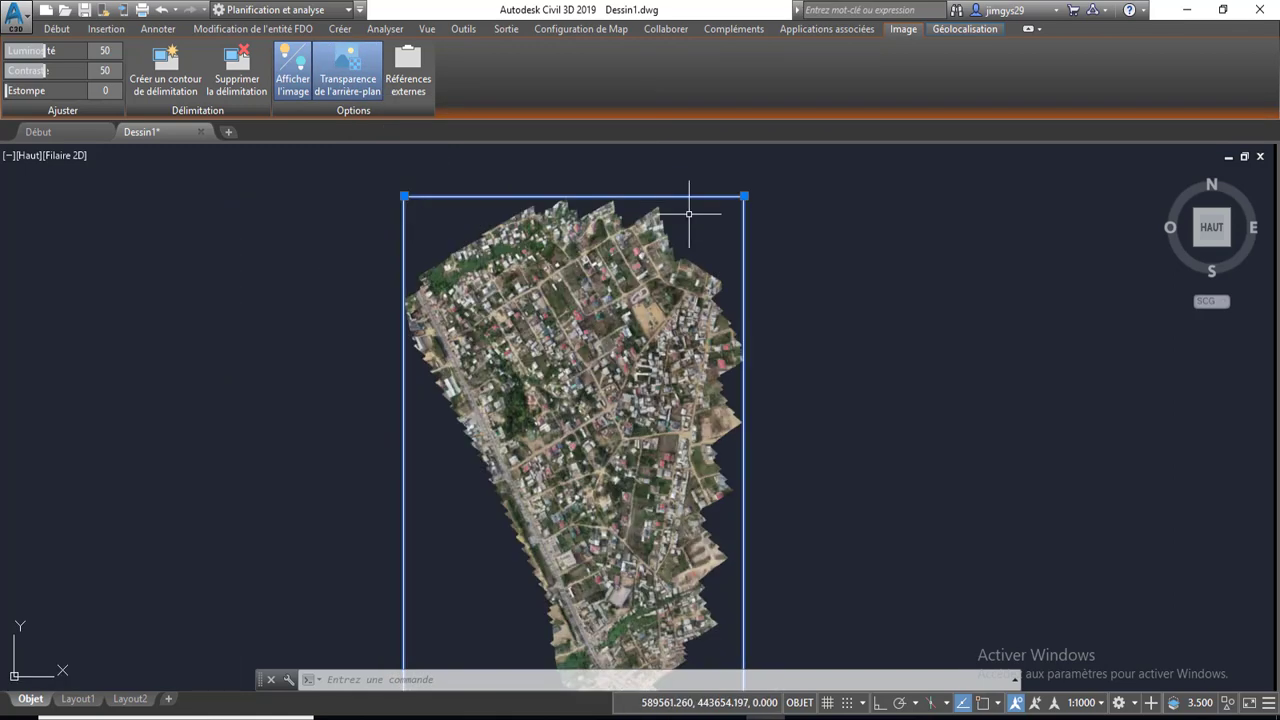
scroll(689, 213, down, 2)
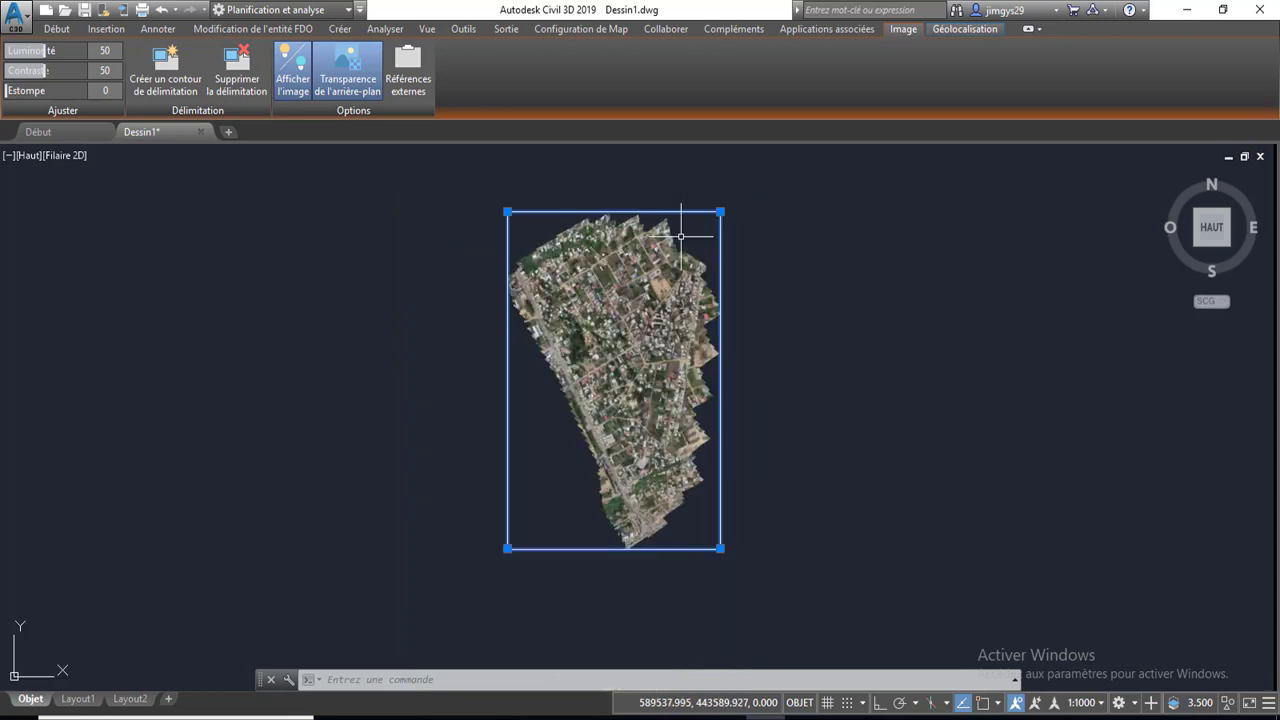
click(294, 70)
click(294, 70)
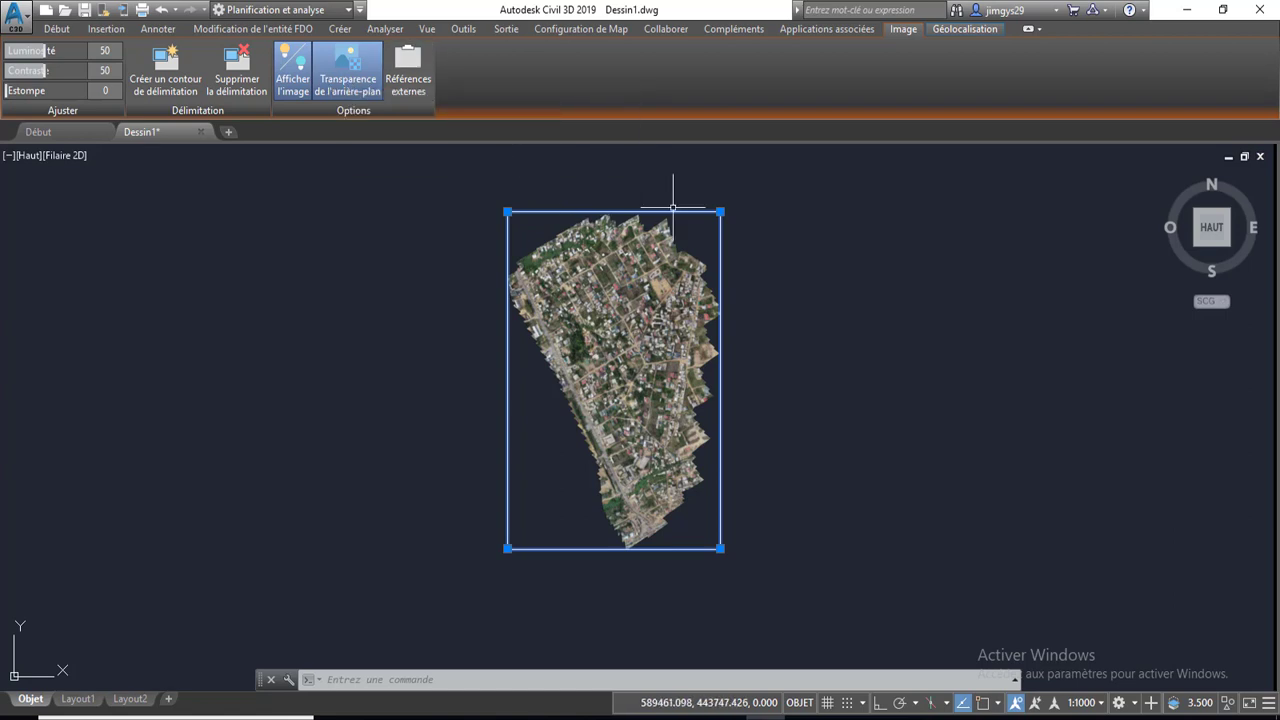
Step: Adjust the orthophoto's brightness to 46, contrast to 56 and fade to 32, and deselect it
middle_drag(602, 245, 557, 244)
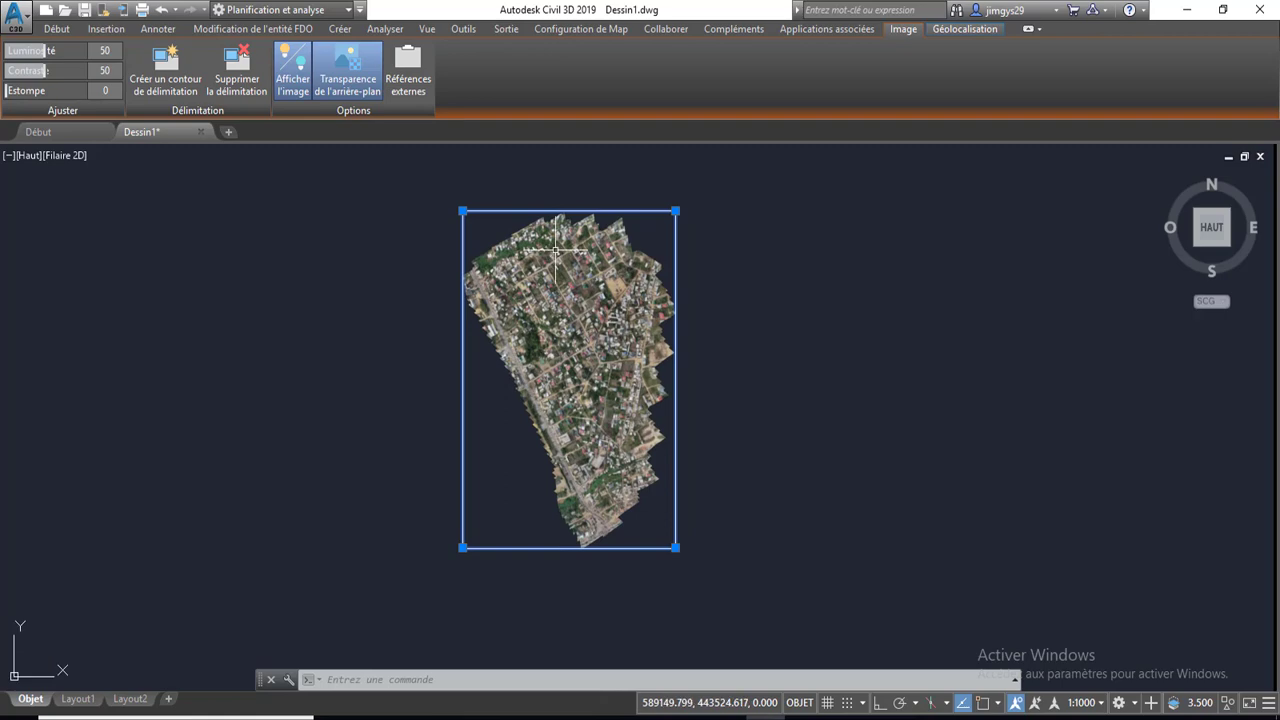
scroll(550, 244, up, 4)
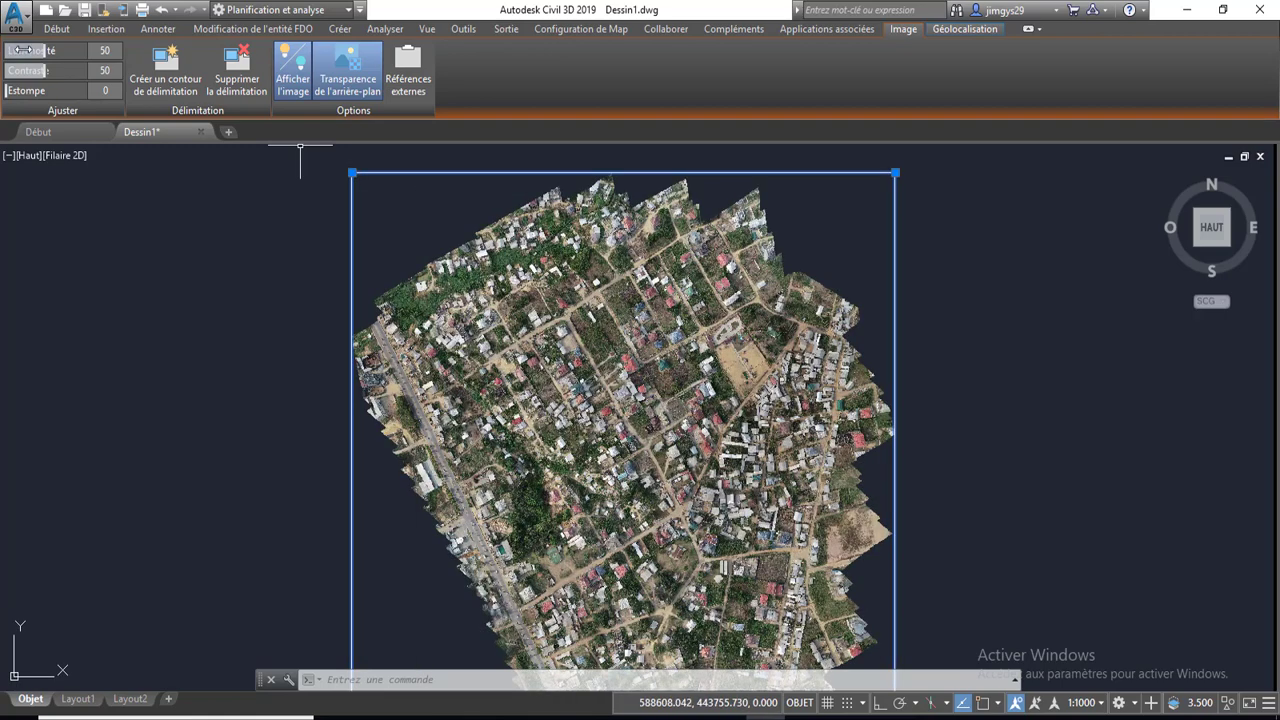
drag(41, 50, 34, 91)
scroll(345, 207, down, 4)
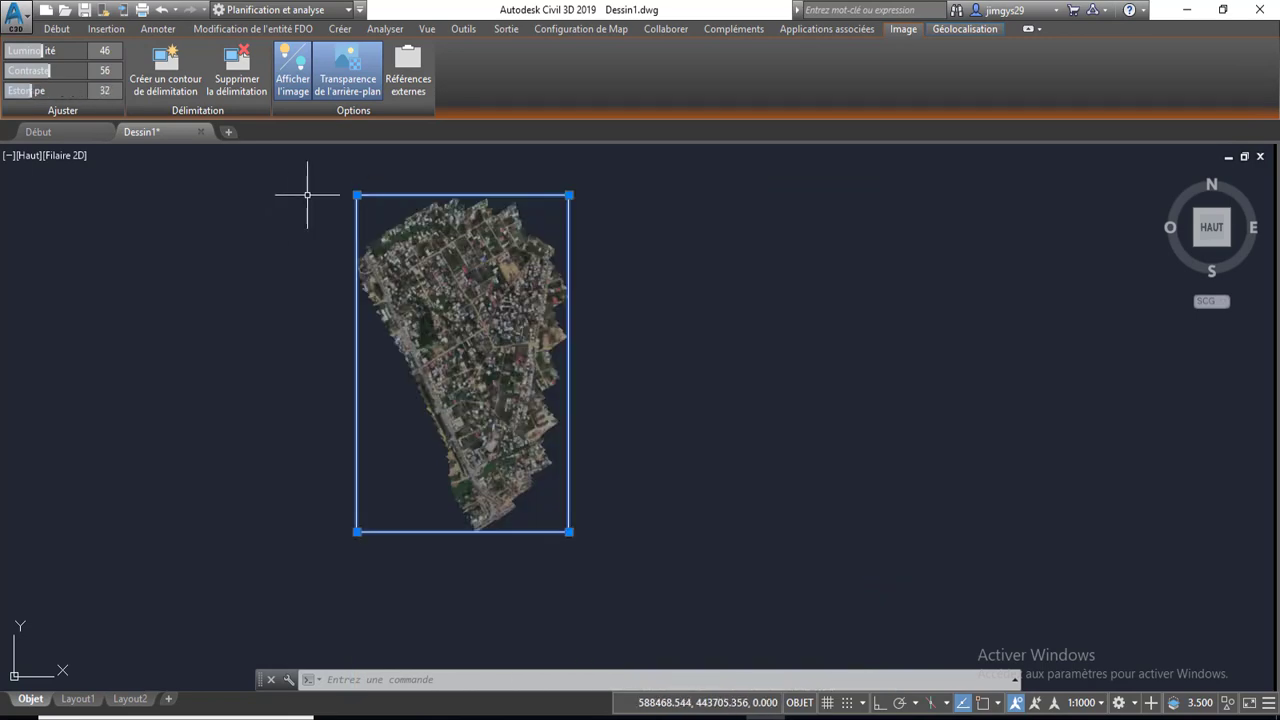
middle_drag(330, 210, 414, 223)
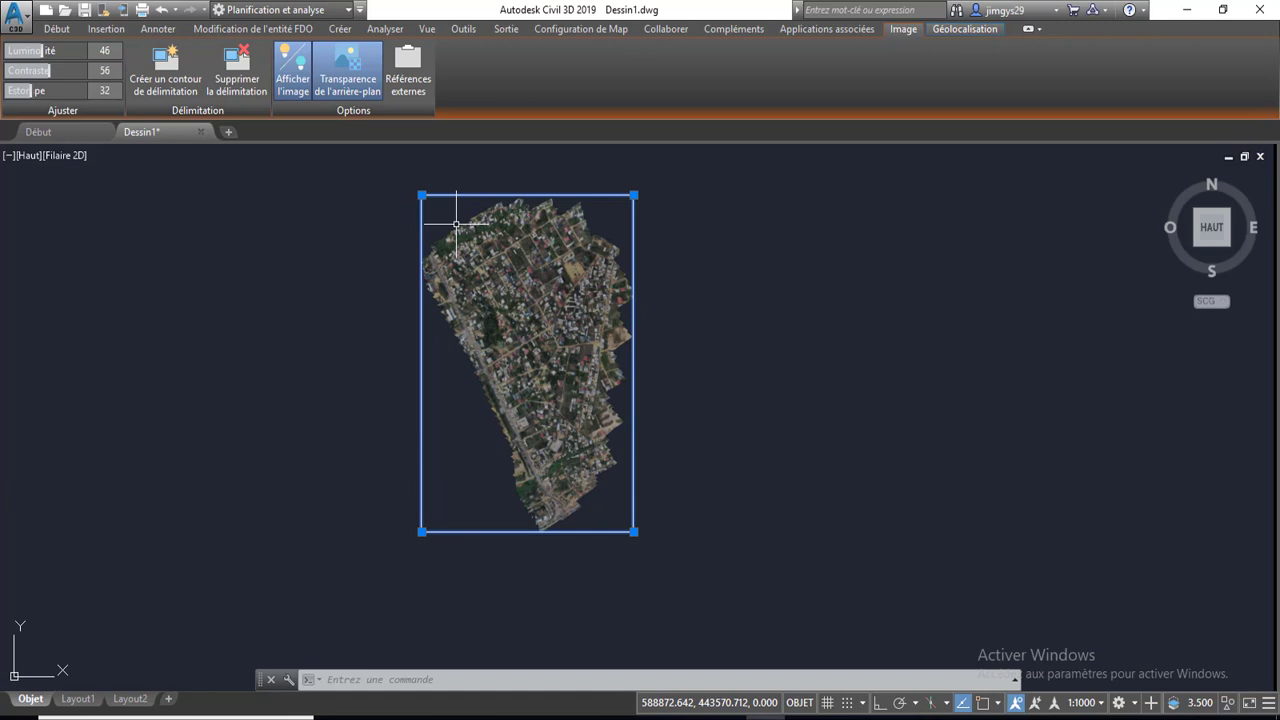
key(Escape)
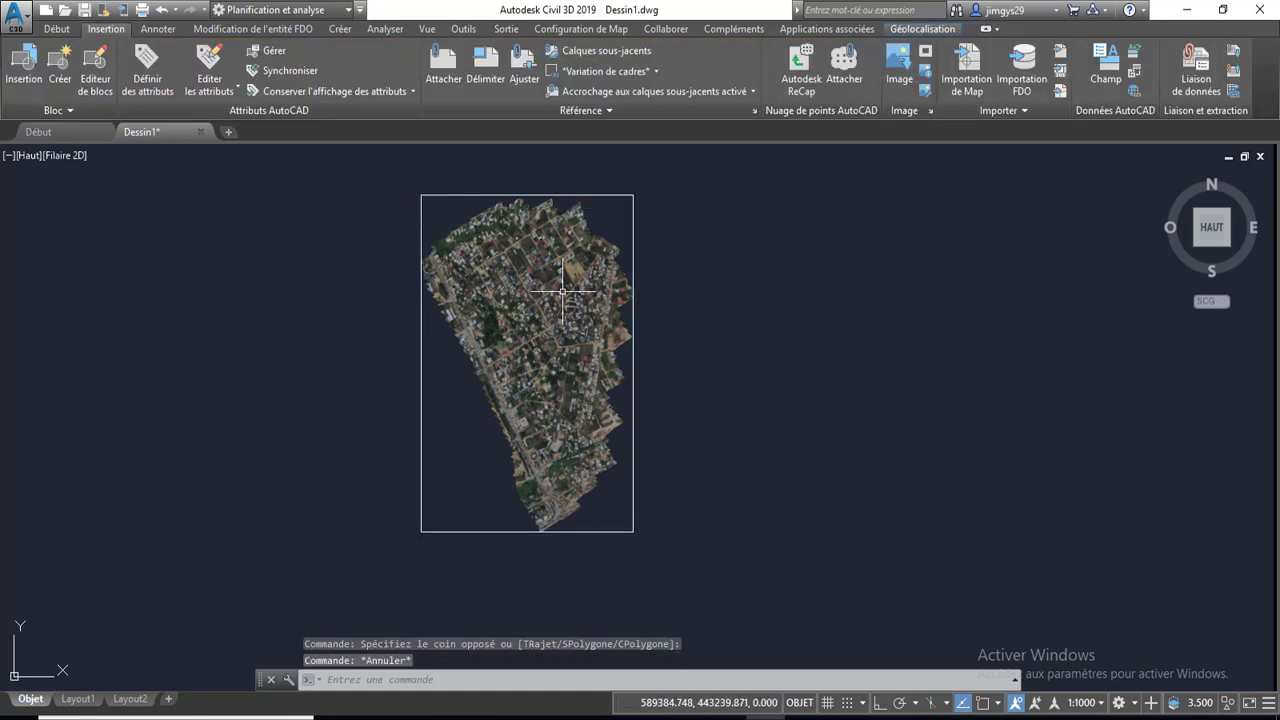
middle_drag(544, 266, 516, 265)
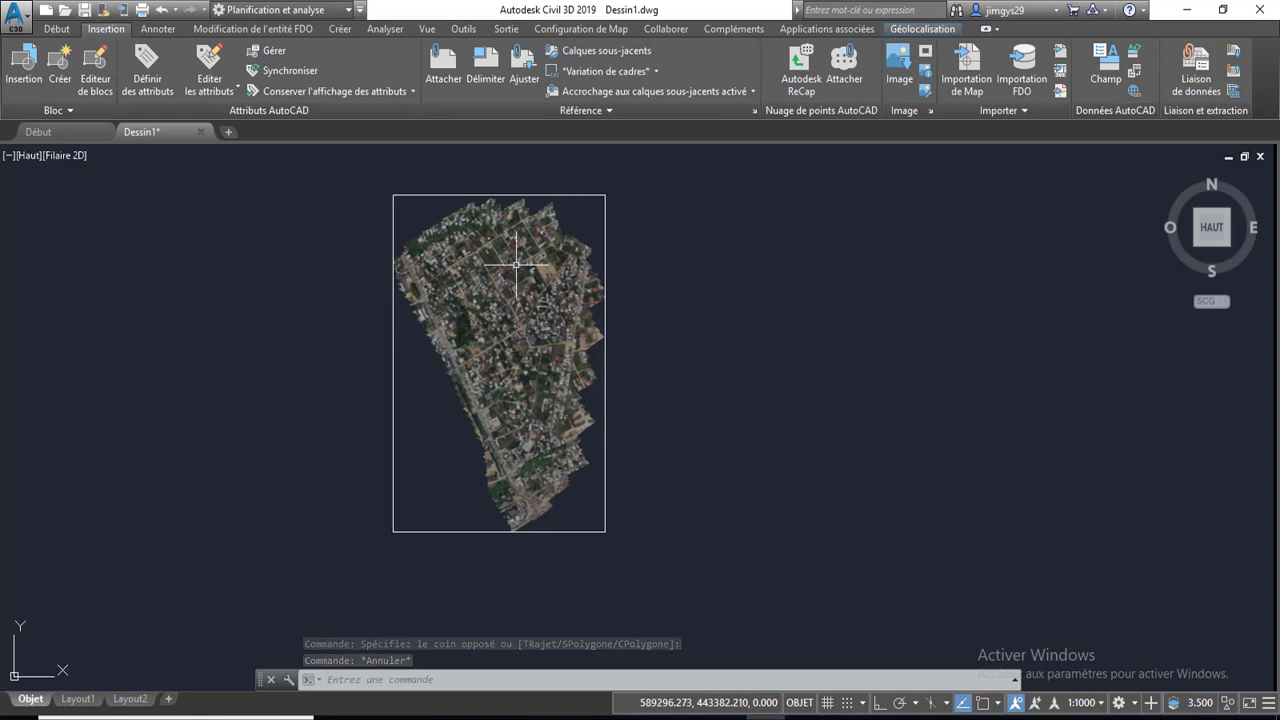
Step: Draw a closed four-sided polyline over the upper and central part of the orthophoto
click(60, 30)
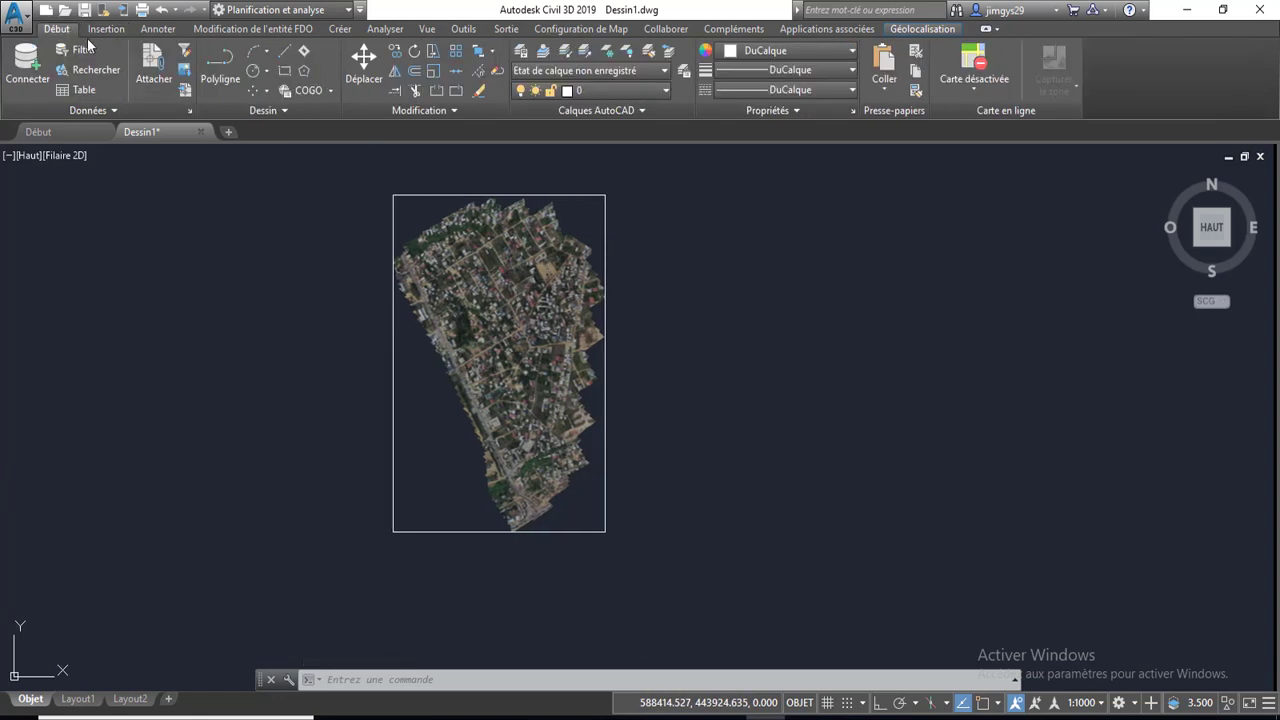
click(222, 64)
scroll(537, 323, up, 3)
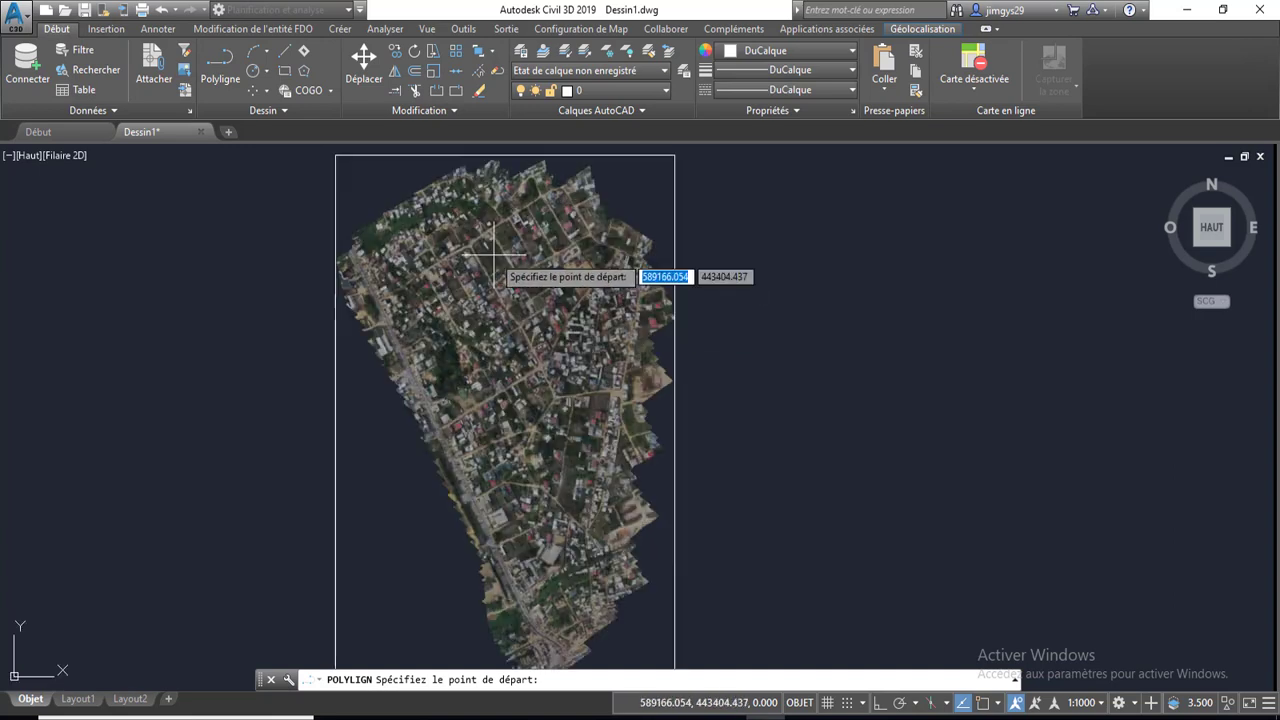
click(493, 216)
click(406, 283)
click(500, 473)
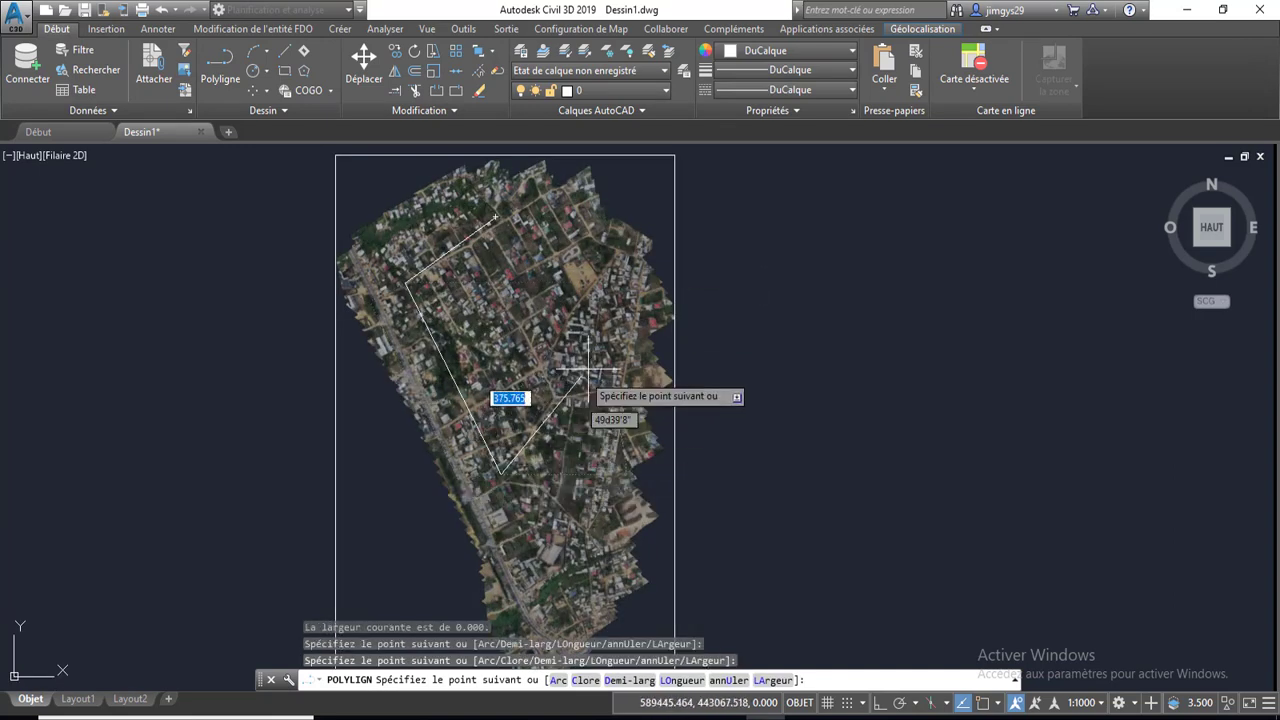
click(622, 340)
right_click(642, 231)
click(690, 319)
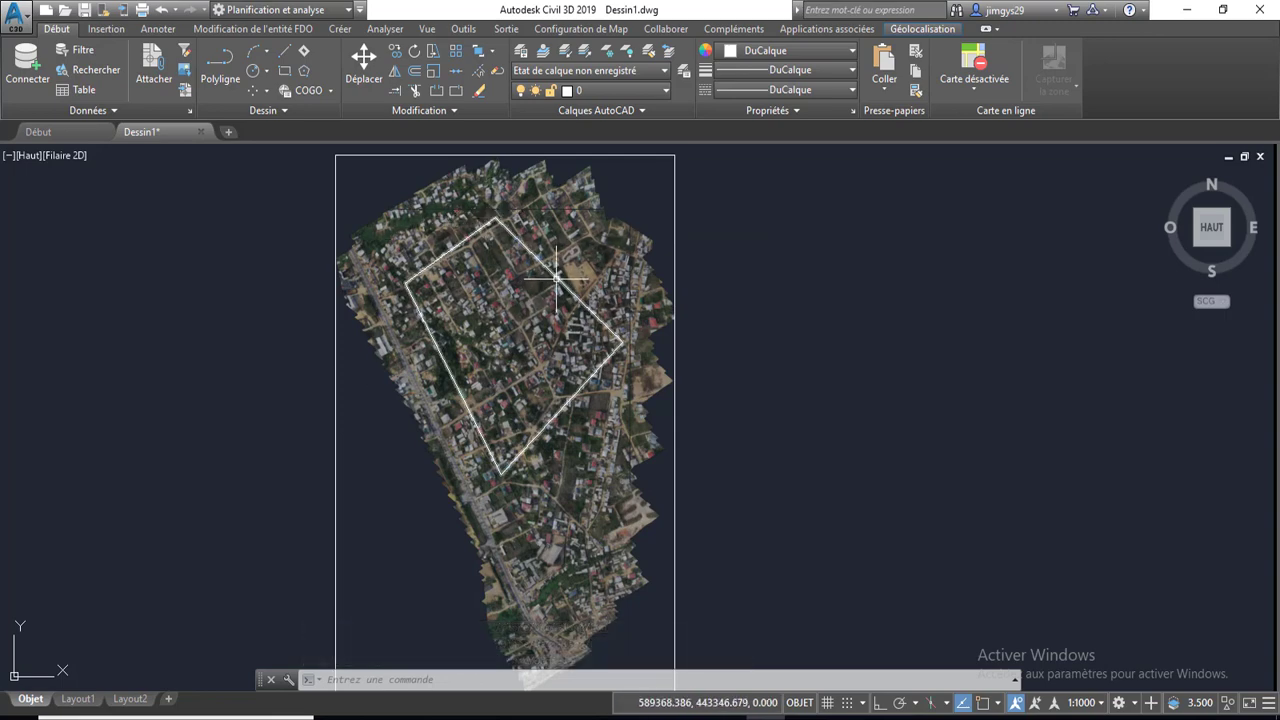
mouse_move(556, 278)
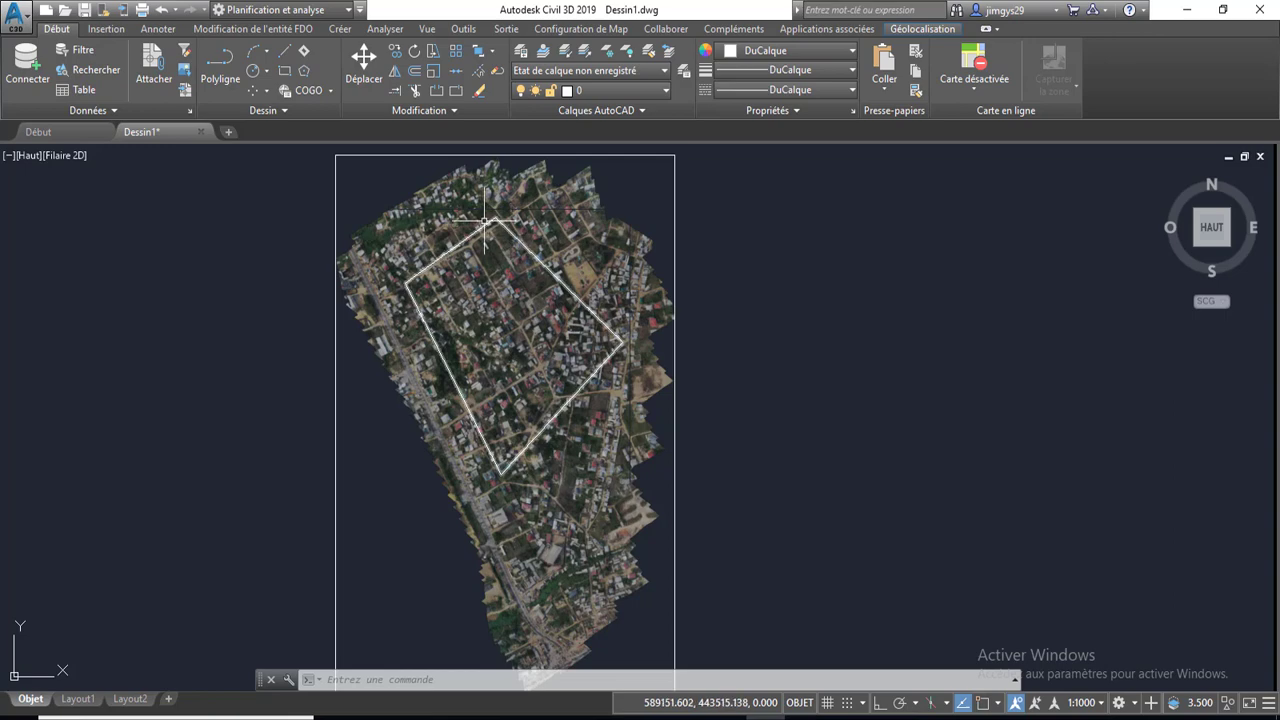
mouse_move(484, 220)
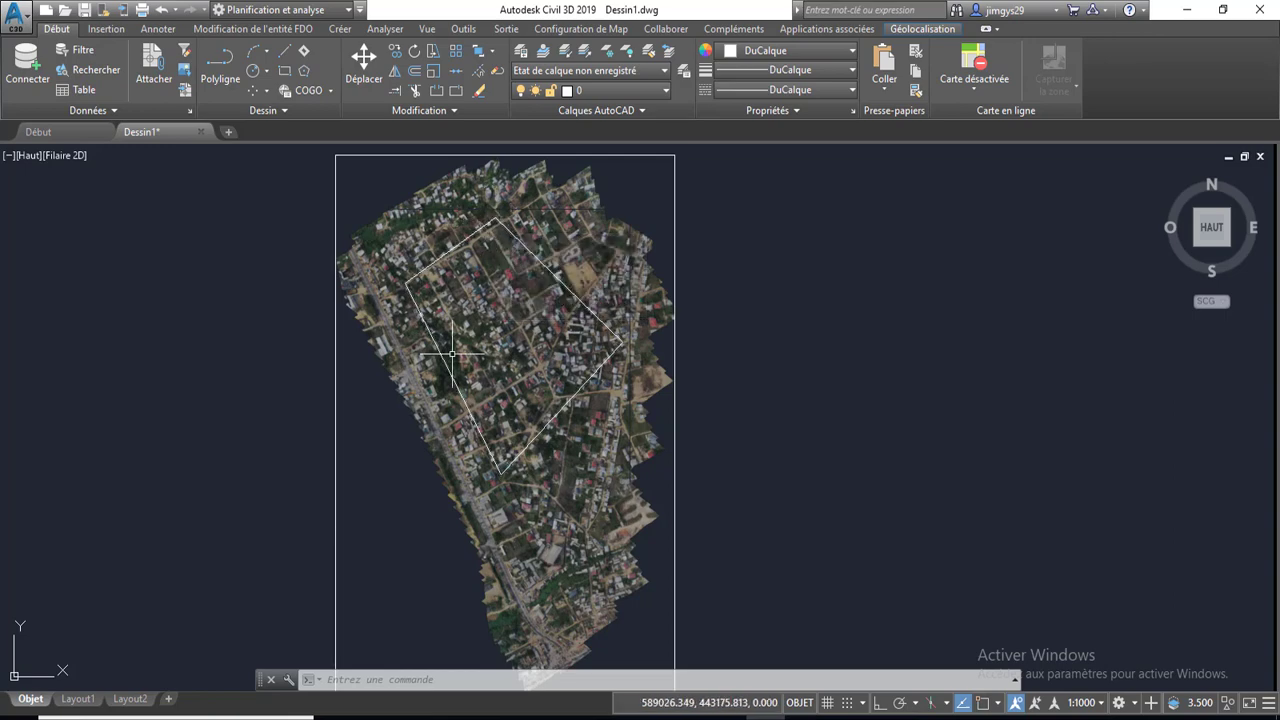
Step: Clip the orthophoto with a new clipping boundary based on the closed four-sided polyline
middle_drag(507, 259, 569, 283)
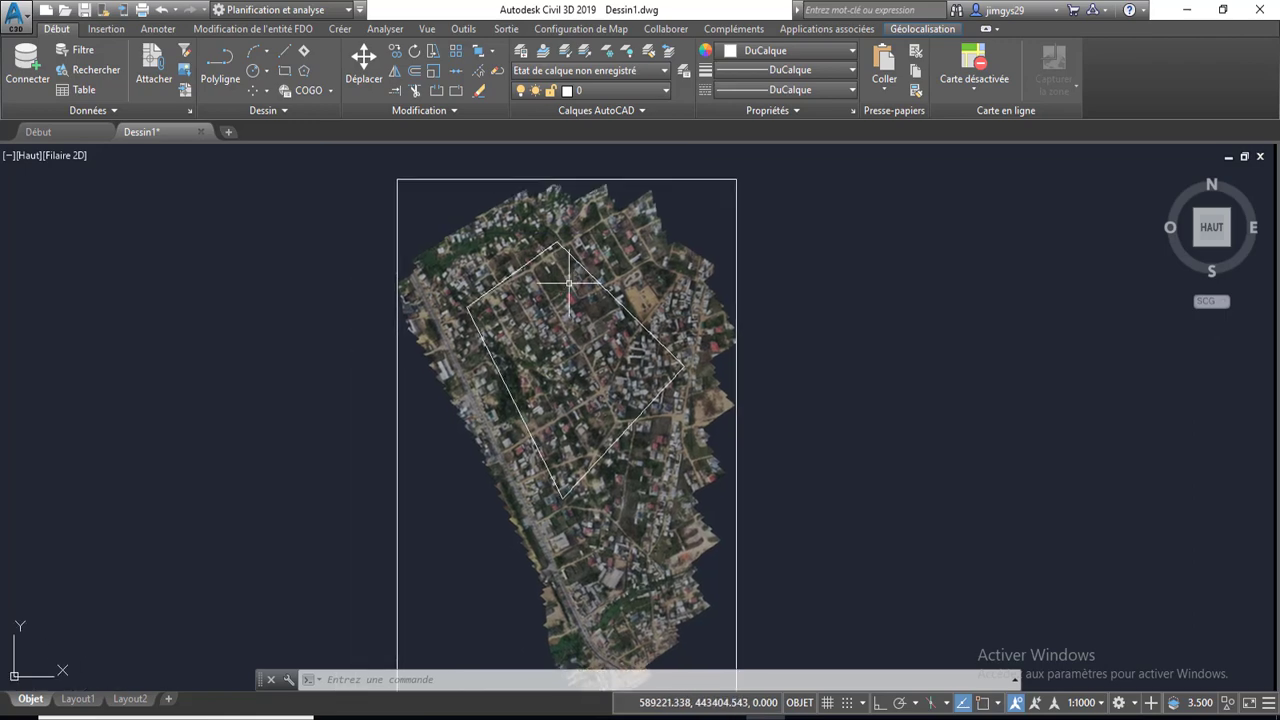
scroll(558, 272, up, 2)
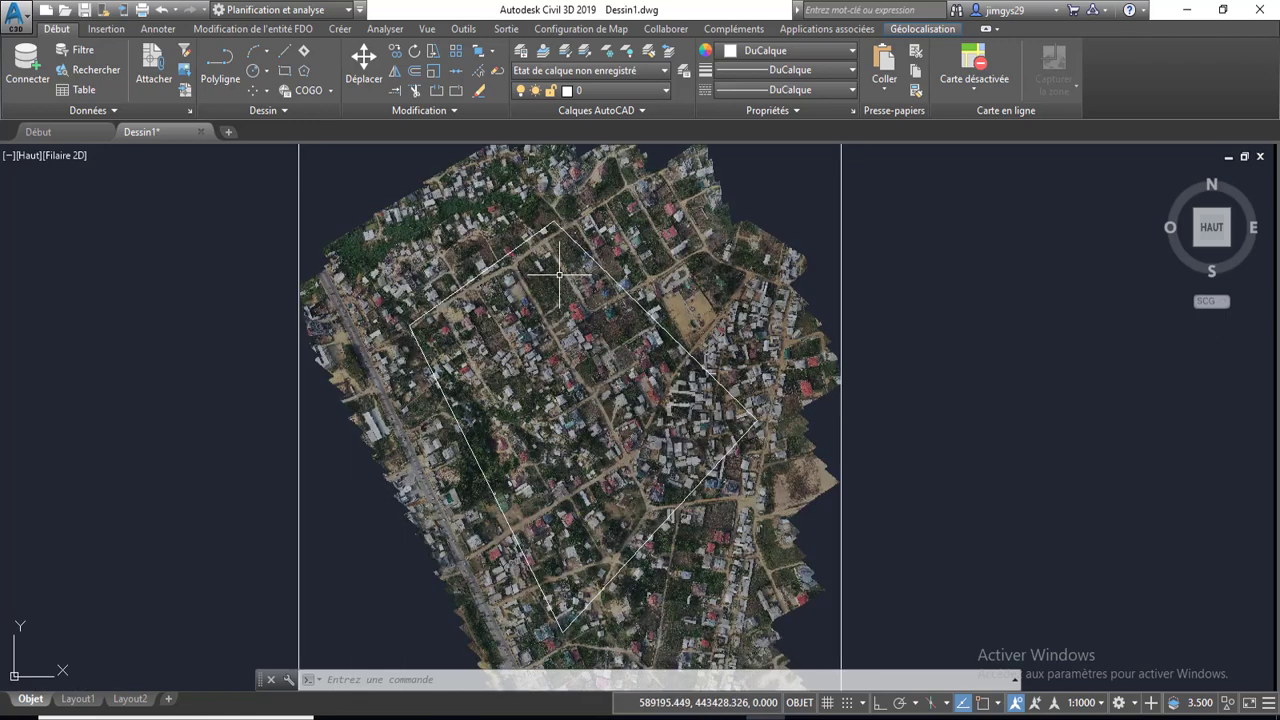
click(857, 271)
click(668, 257)
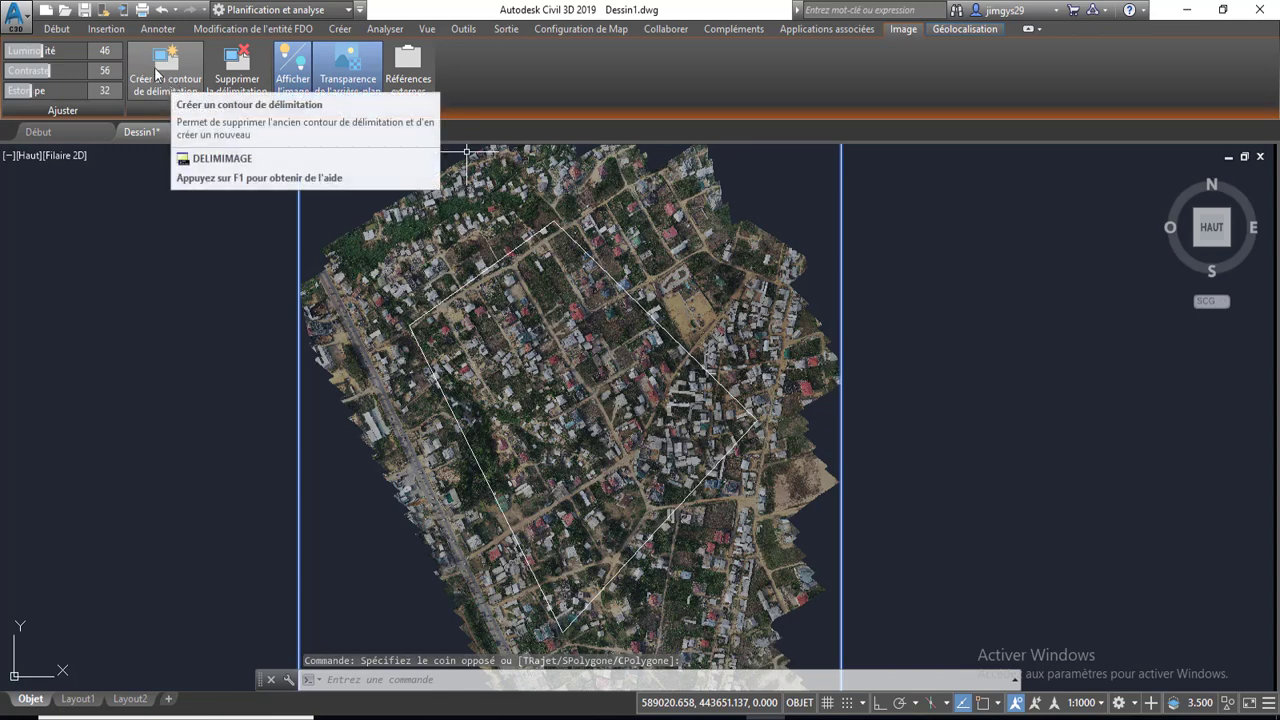
click(165, 73)
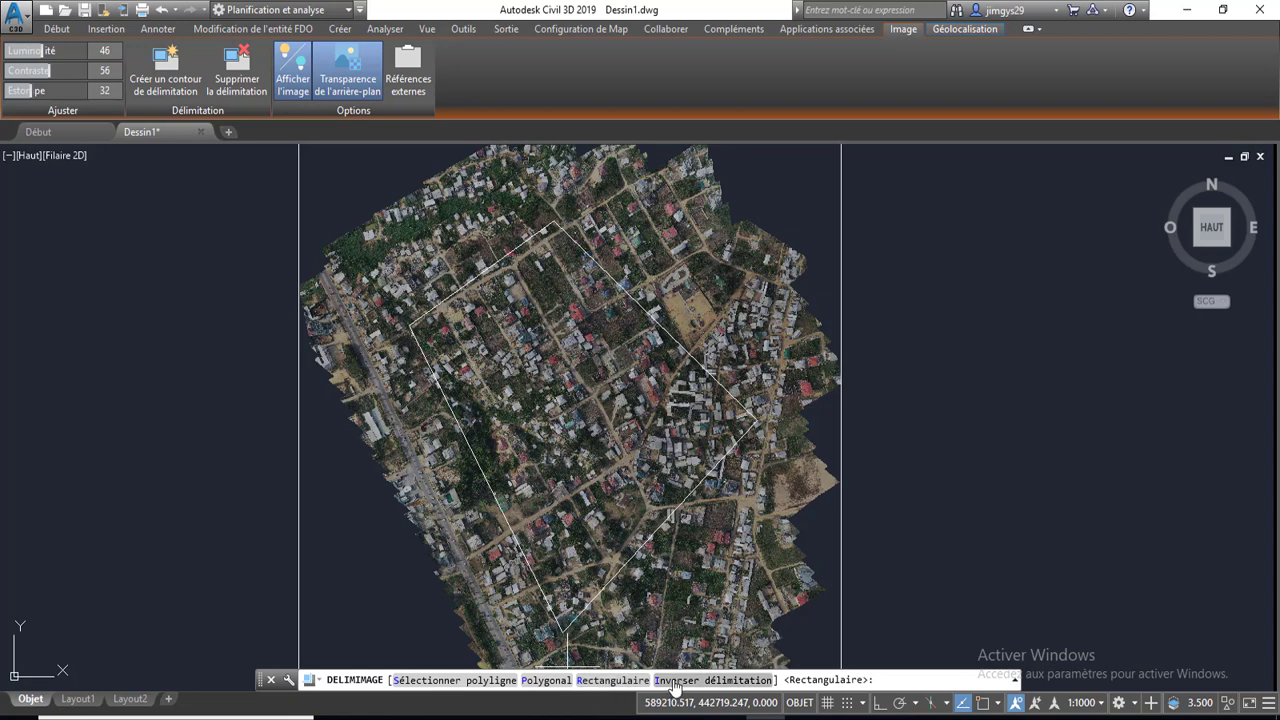
click(481, 680)
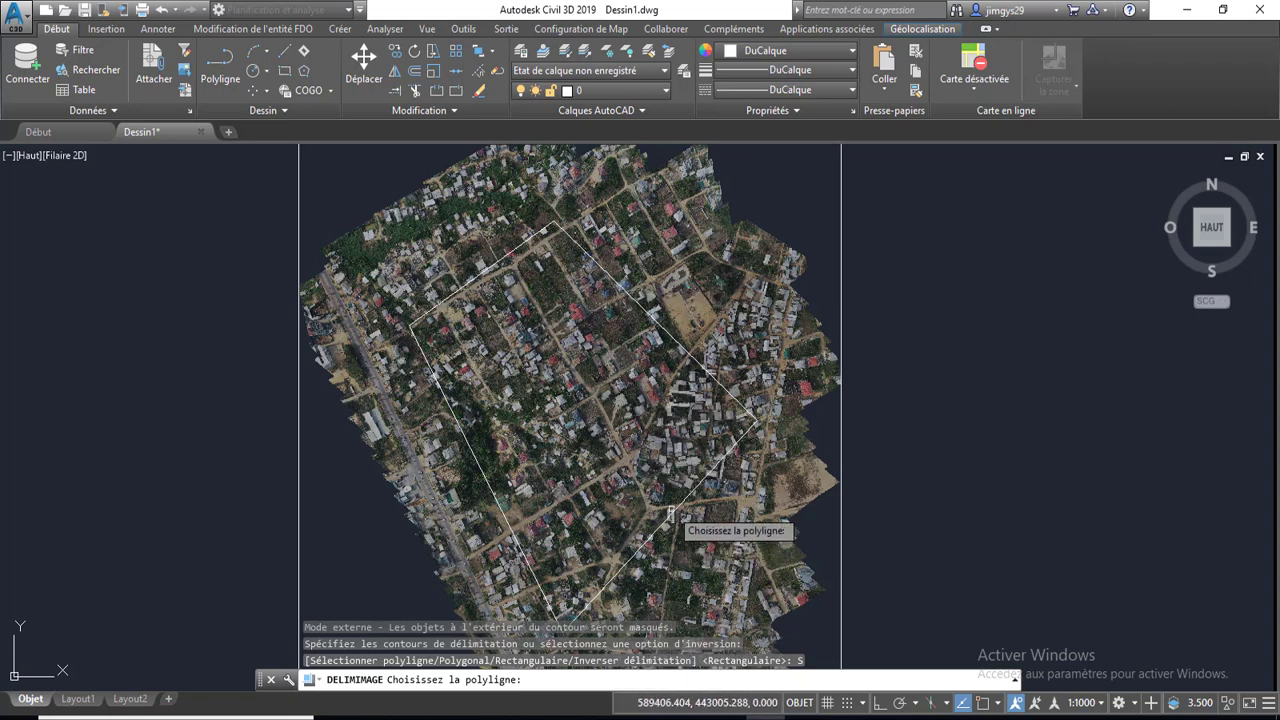
click(683, 349)
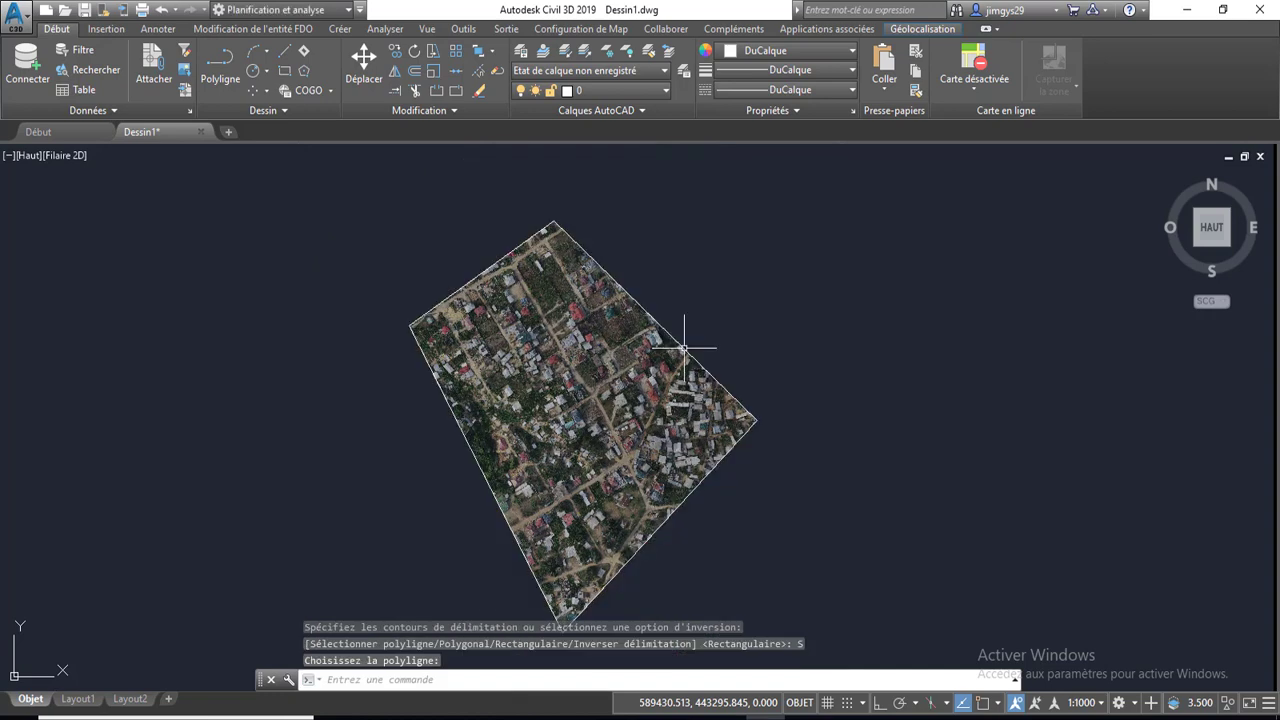
middle_drag(608, 474, 693, 399)
middle_drag(653, 252, 660, 281)
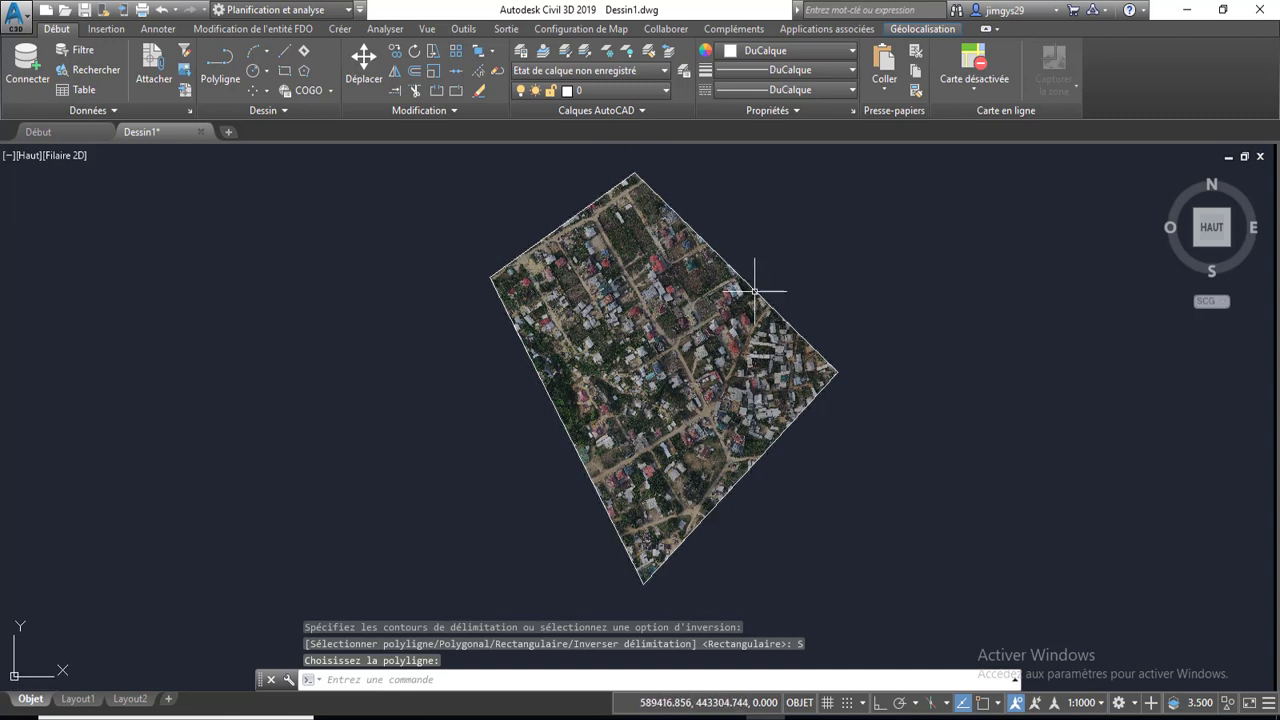
middle_drag(633, 270, 575, 272)
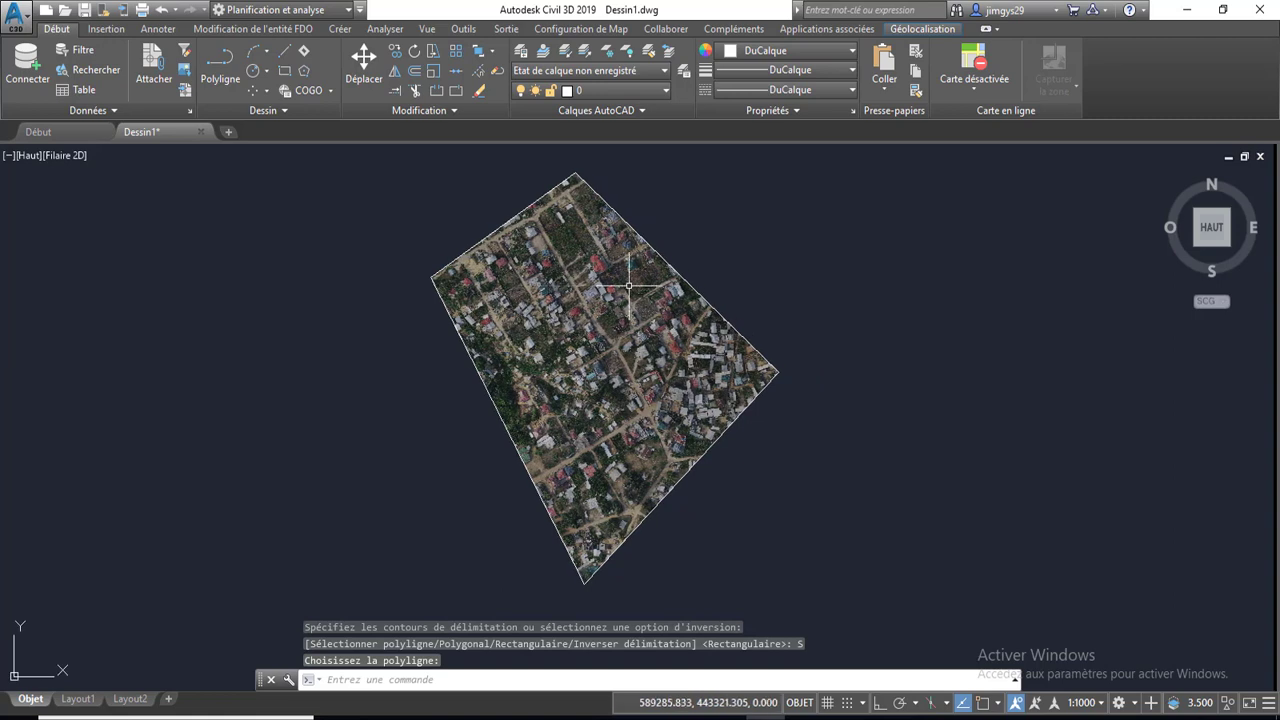
click(782, 307)
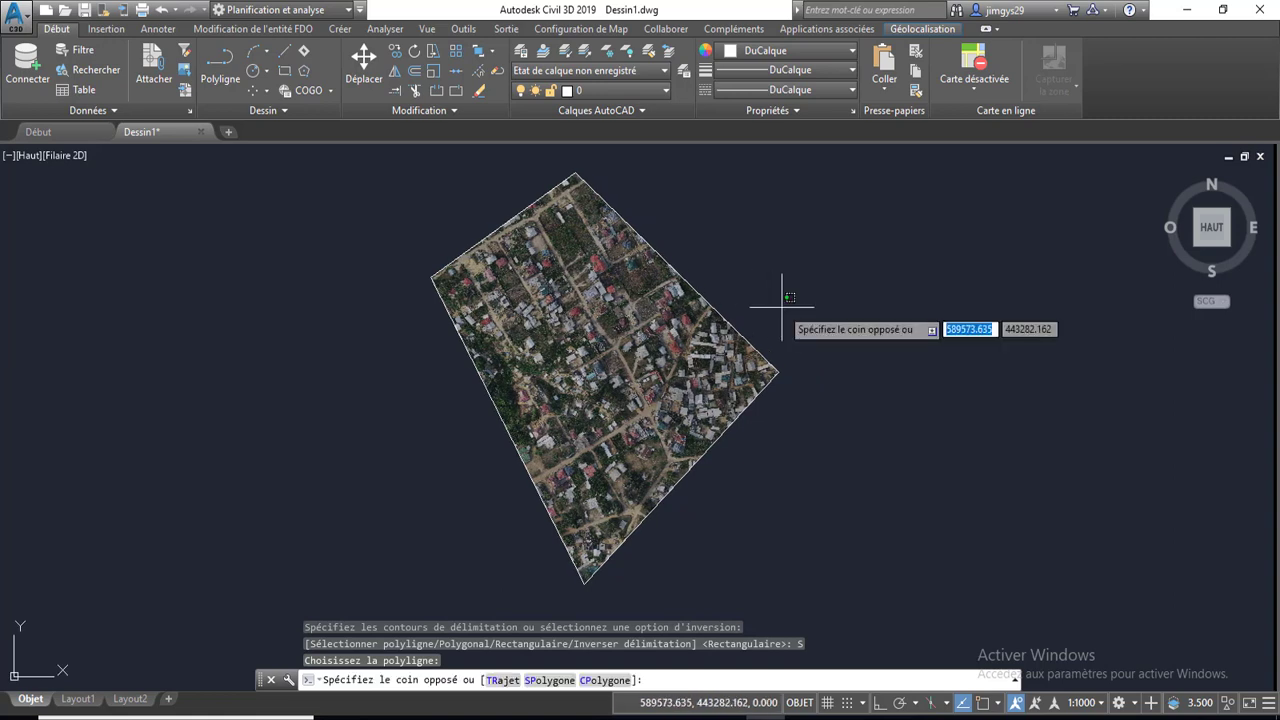
click(817, 312)
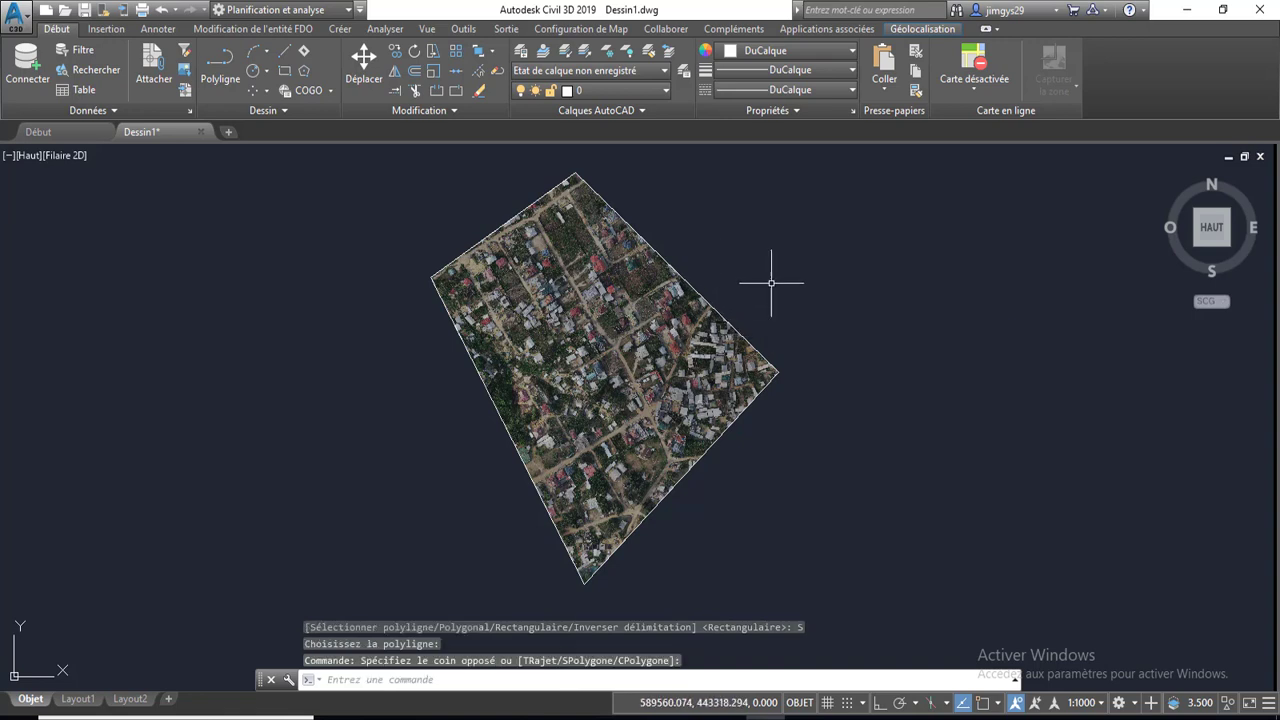
middle_drag(672, 308, 766, 308)
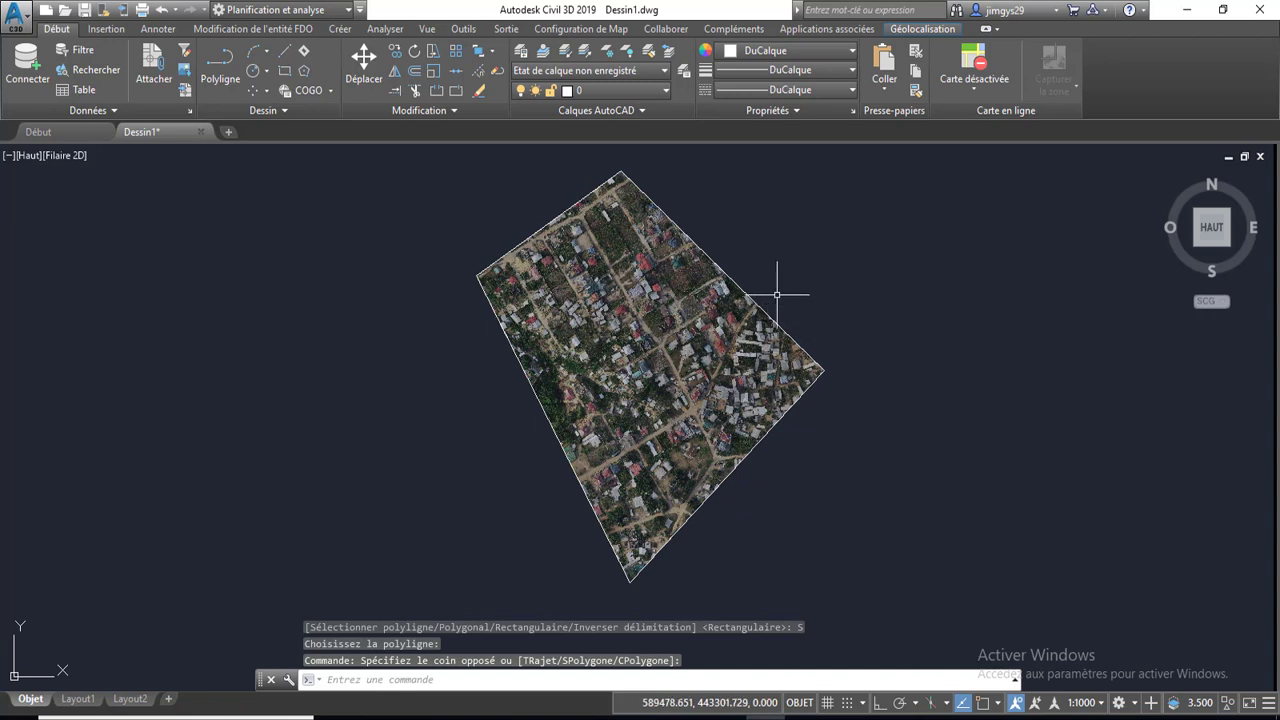
click(776, 318)
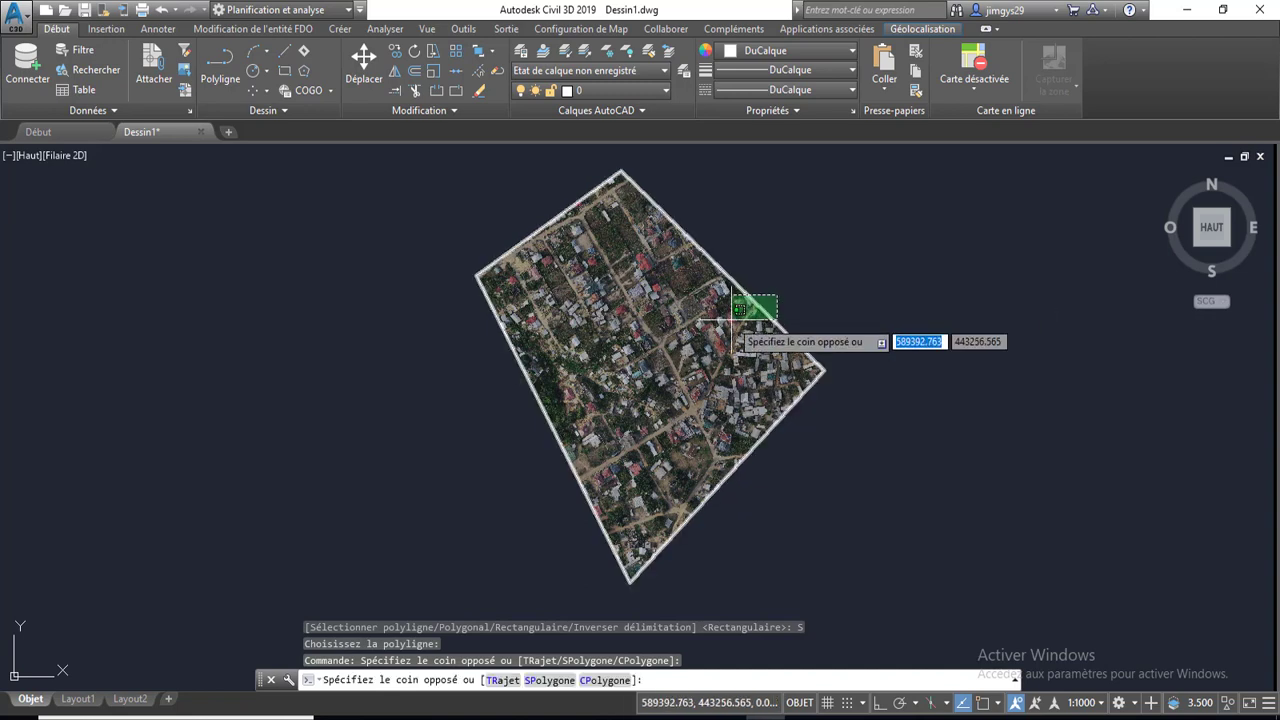
click(738, 296)
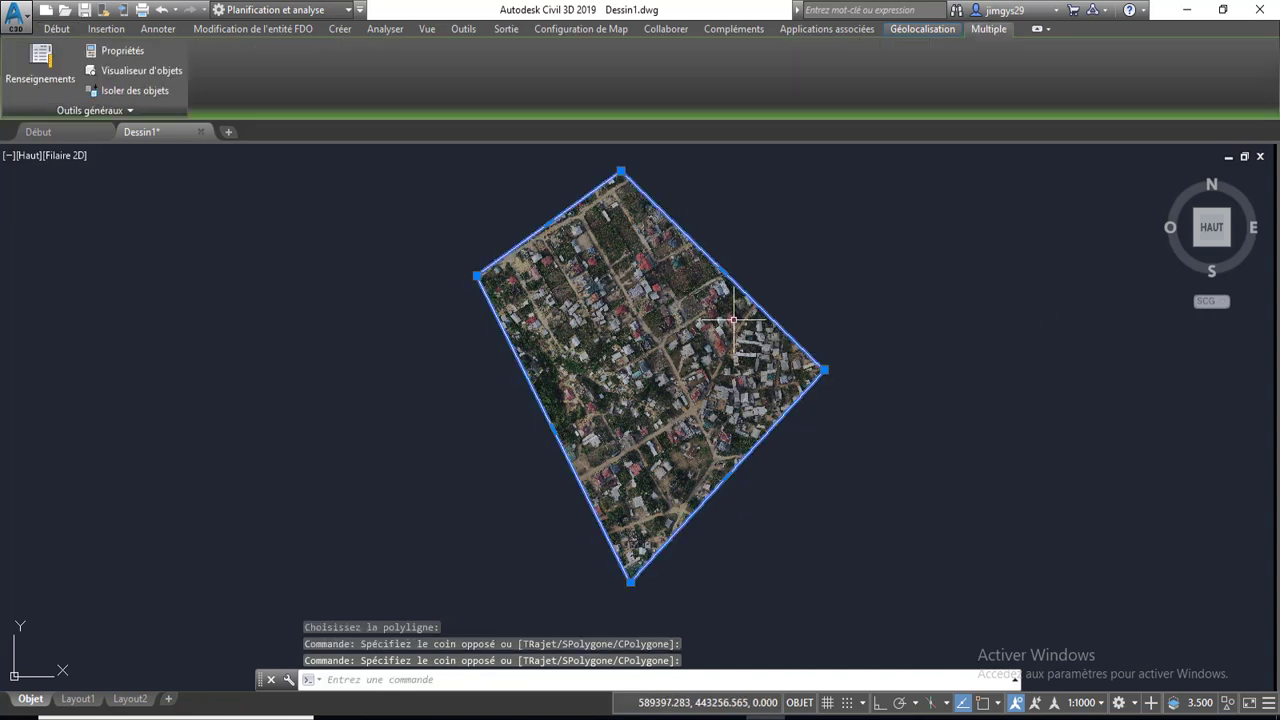
key(Escape)
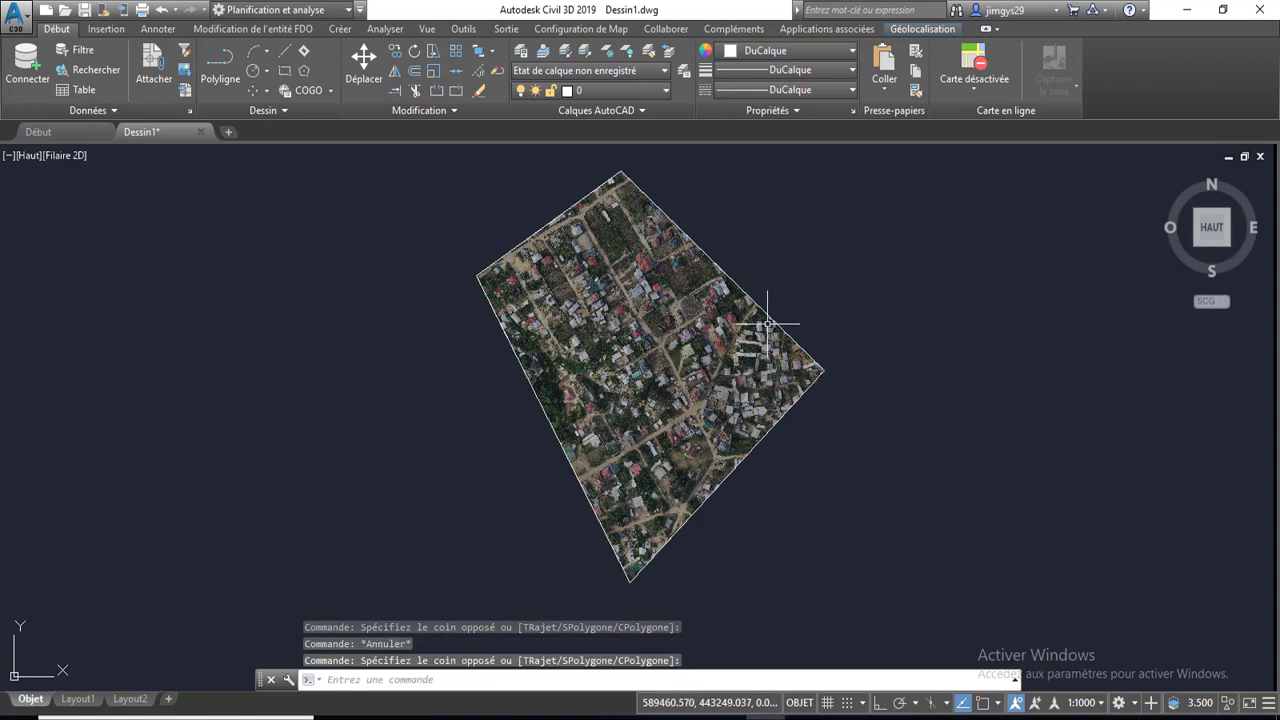
Step: Select the clipped orthophoto as the raster image and remove its clipping boundary
click(664, 206)
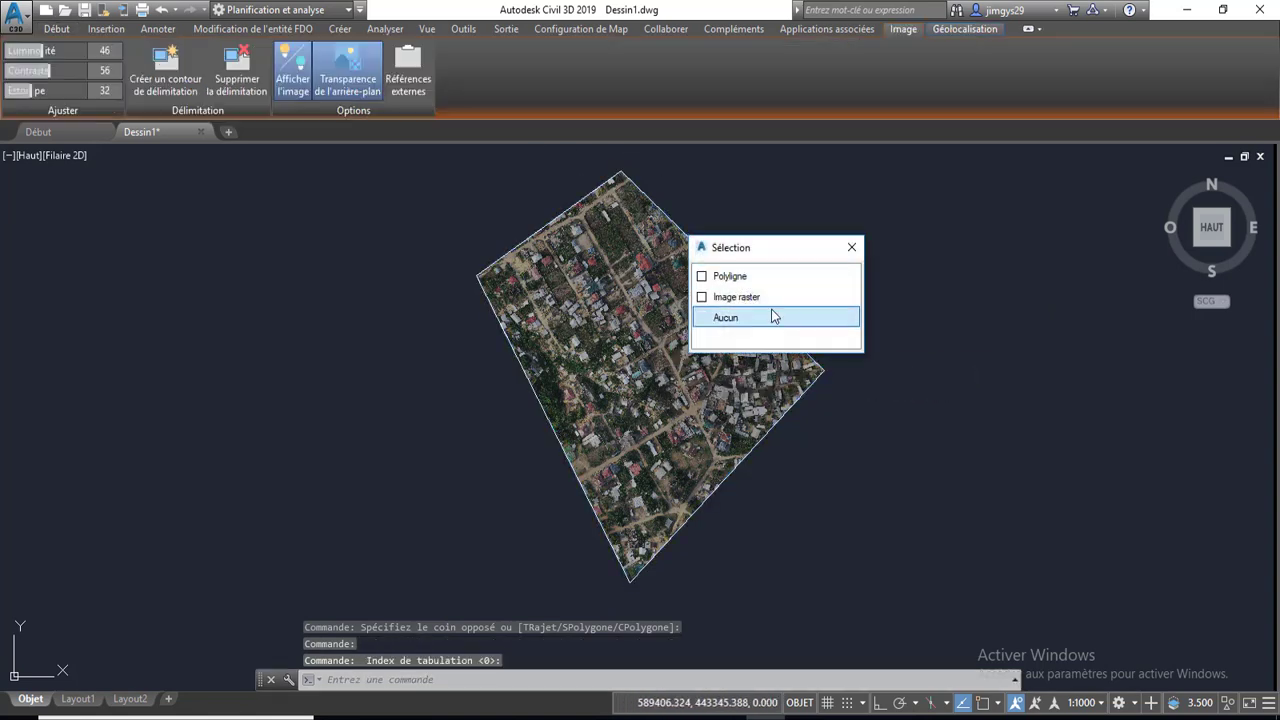
click(769, 298)
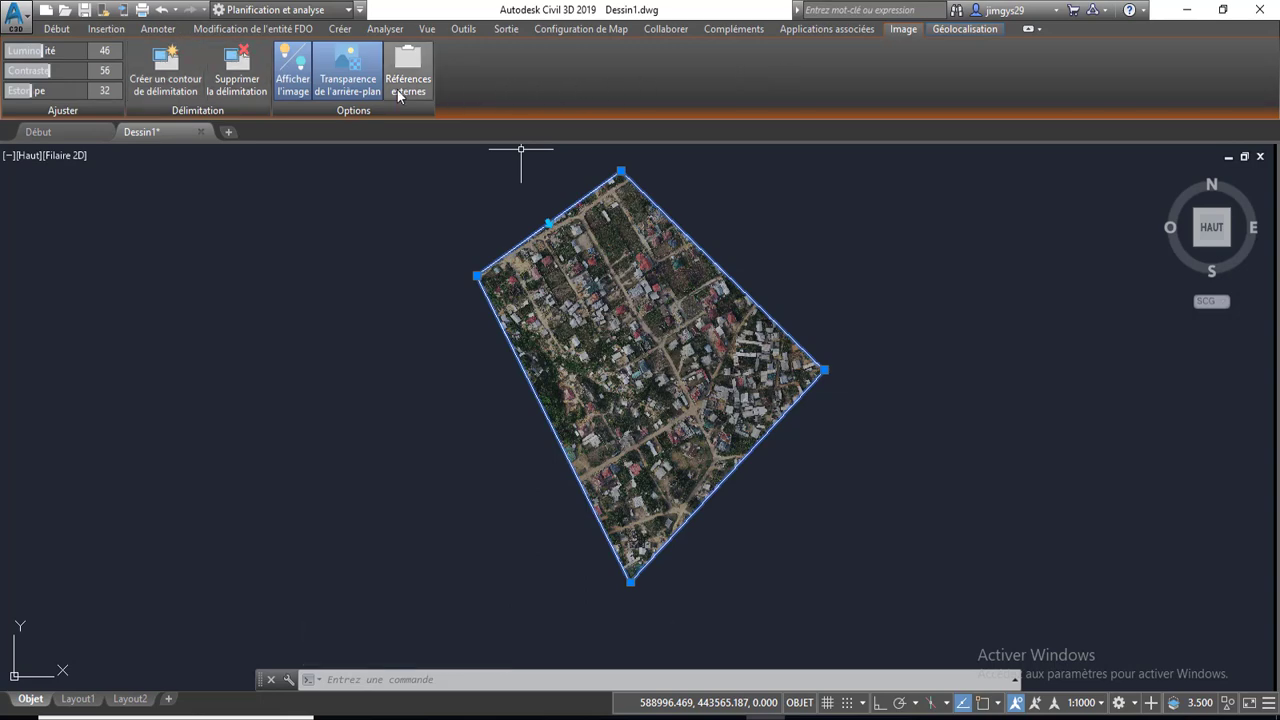
click(232, 79)
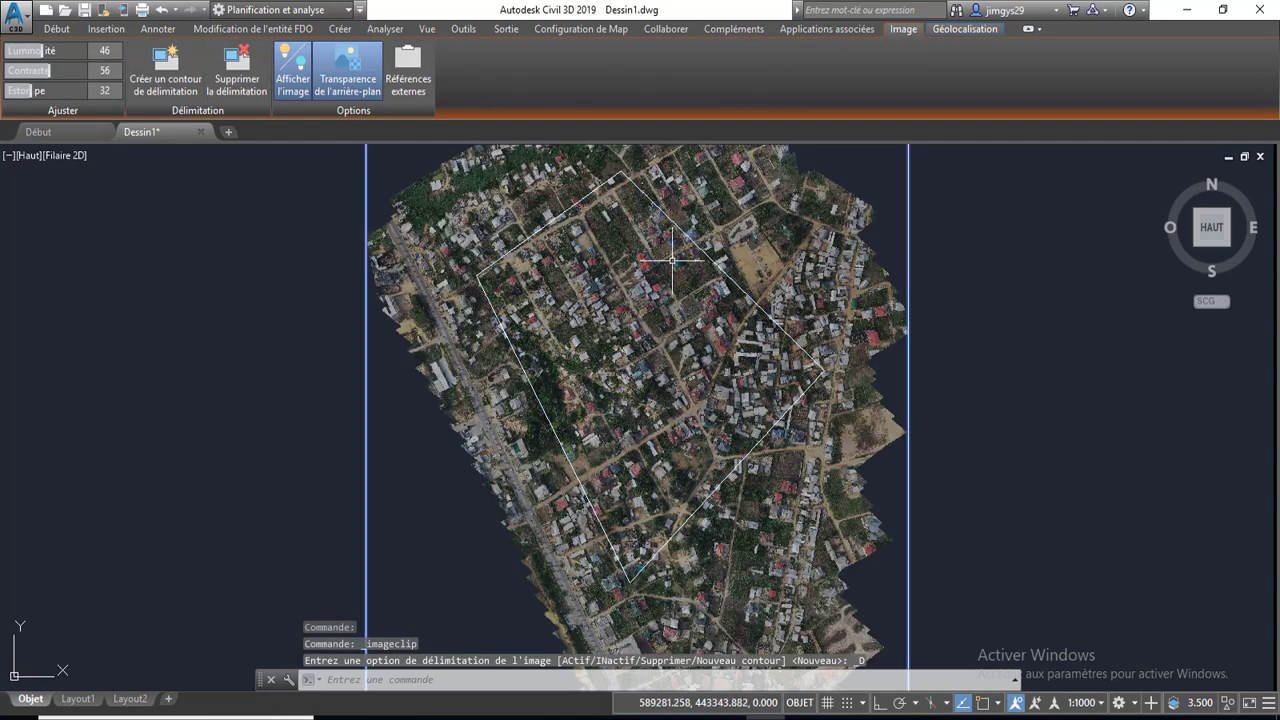
scroll(643, 250, down, 4)
middle_drag(672, 212, 604, 253)
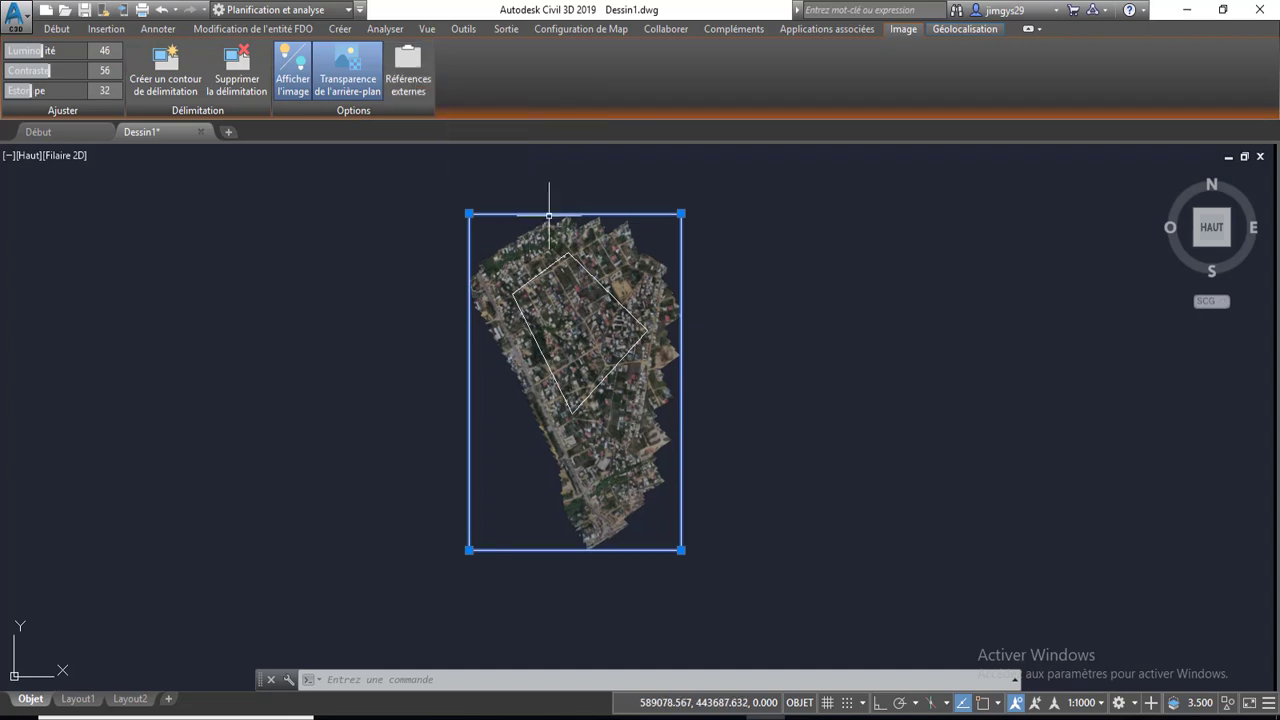
middle_drag(549, 215, 509, 209)
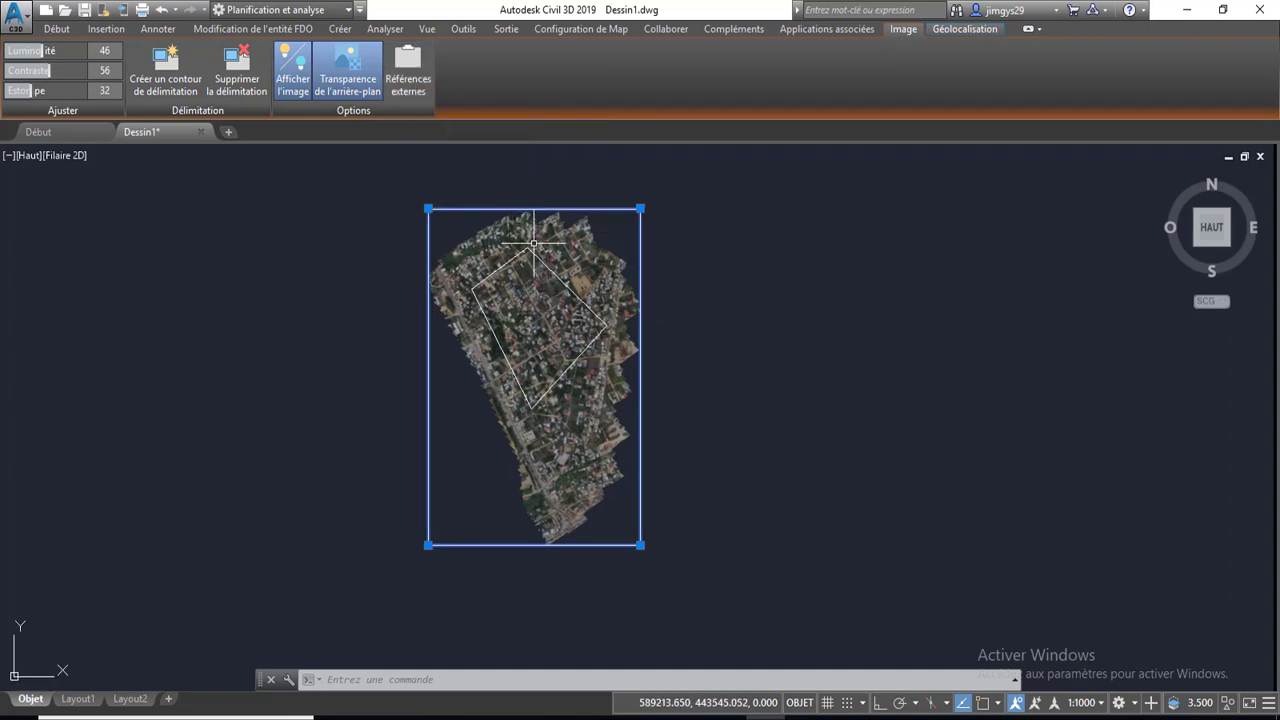
middle_drag(526, 243, 566, 238)
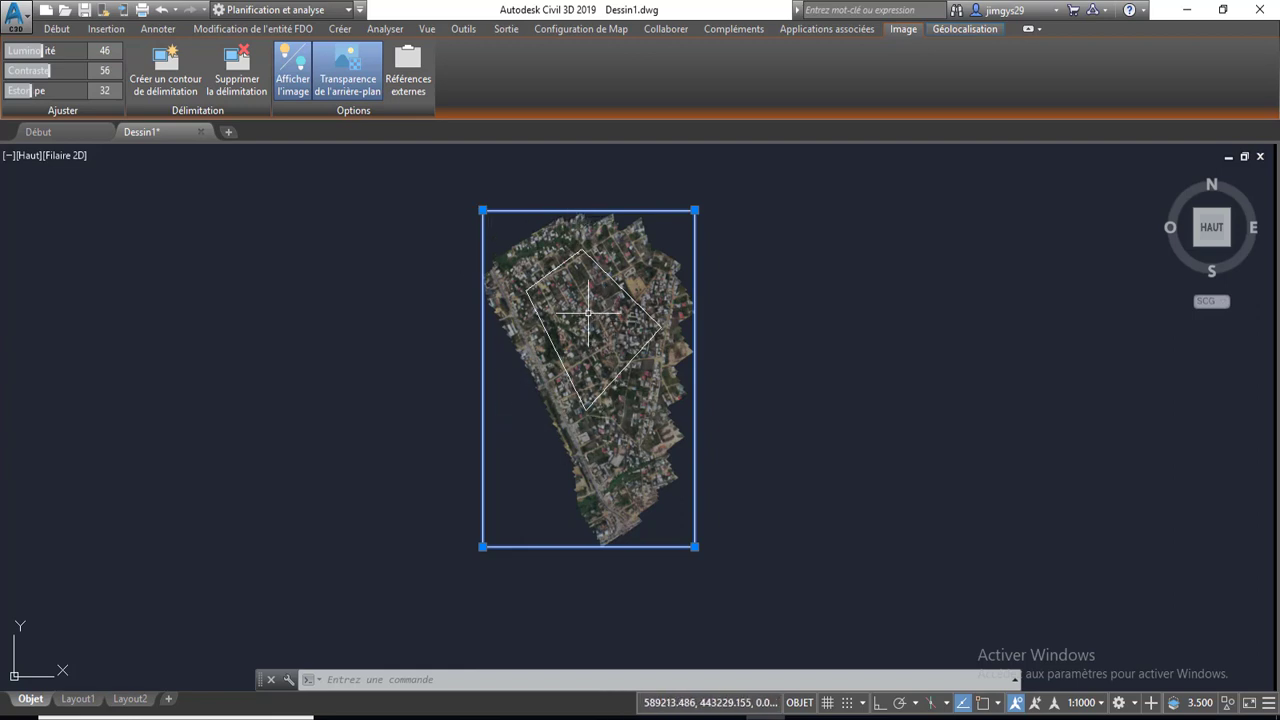
middle_drag(575, 309, 605, 309)
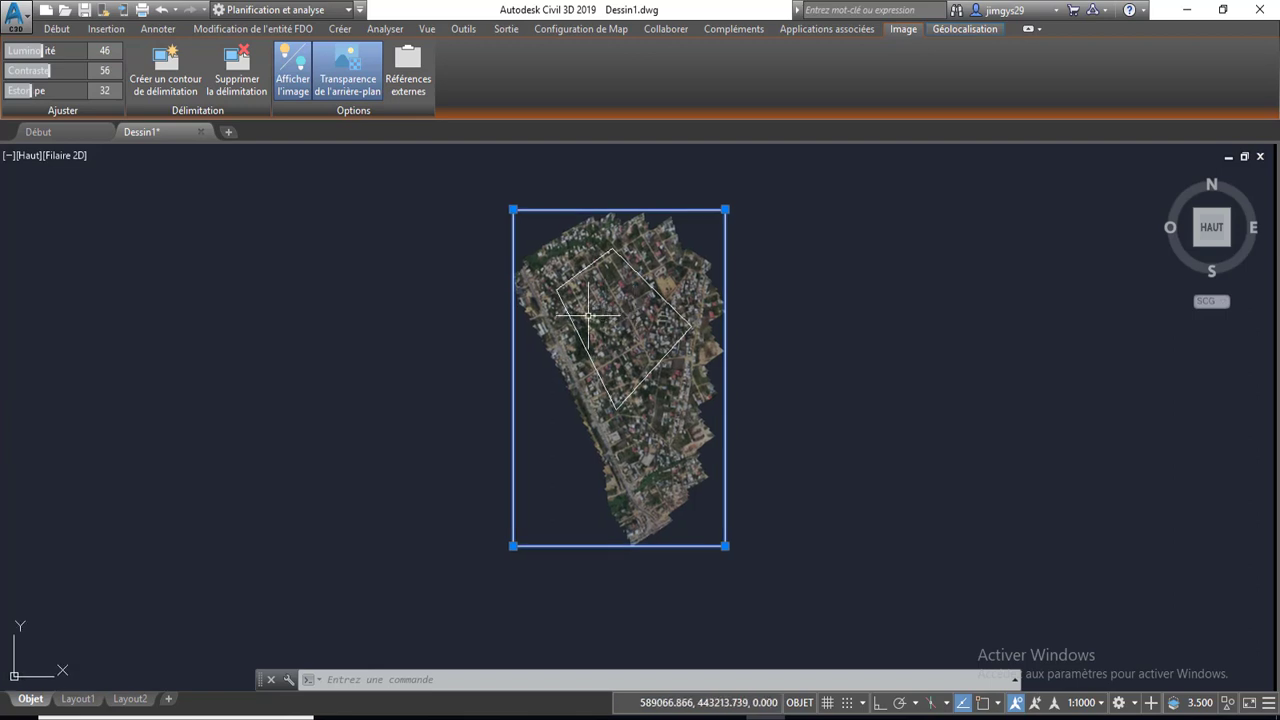
Step: Save the drawing as hmsmap in the desktop's CADMAP folder, in AutoCAD 2018 drawing format
click(18, 17)
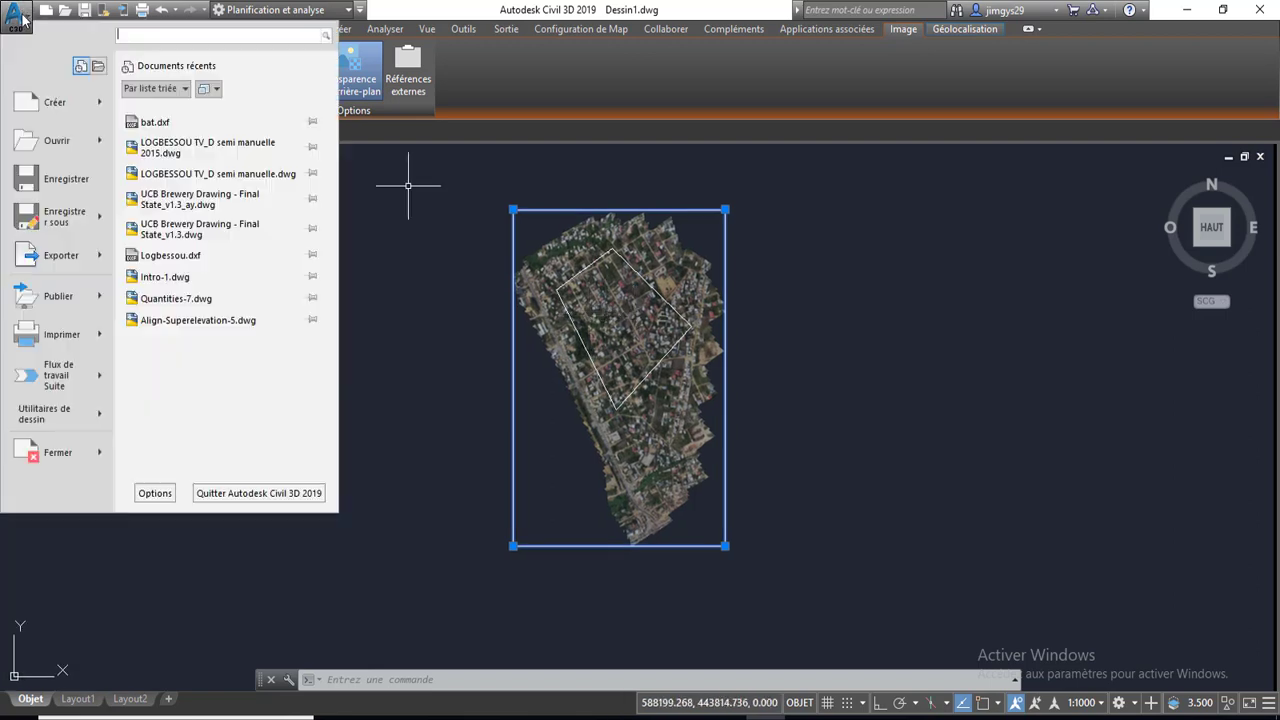
click(65, 178)
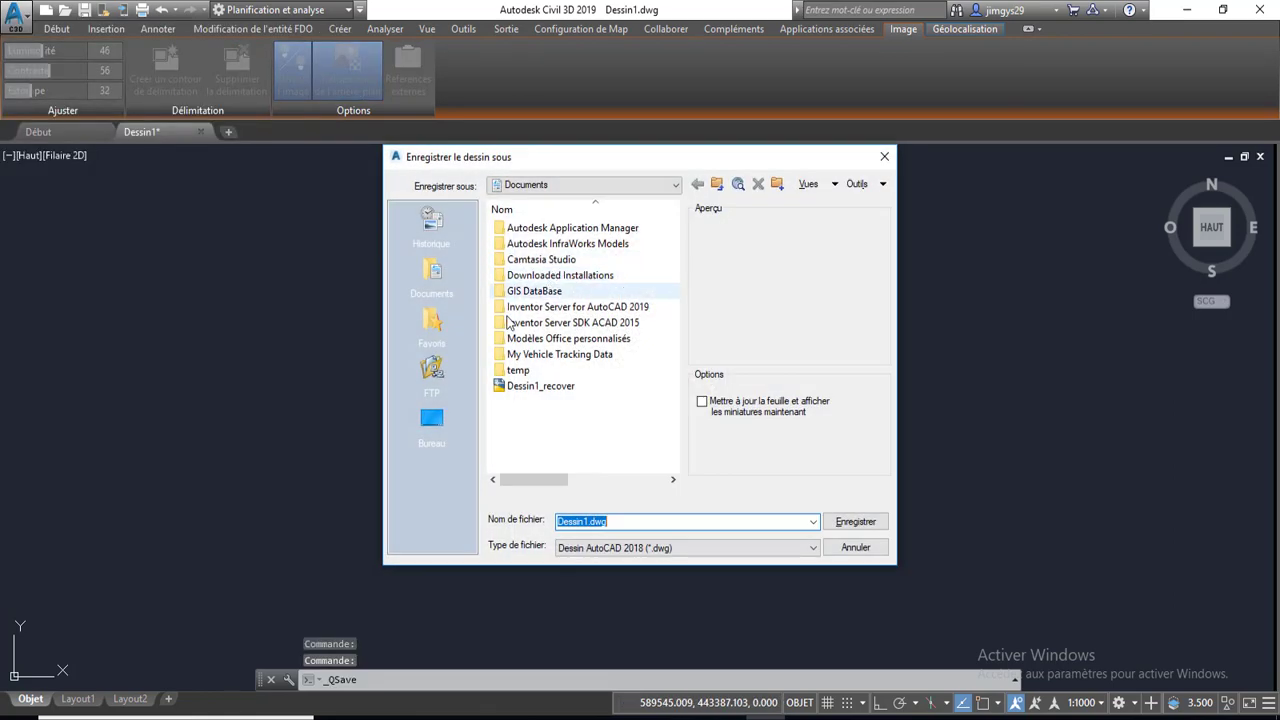
click(432, 422)
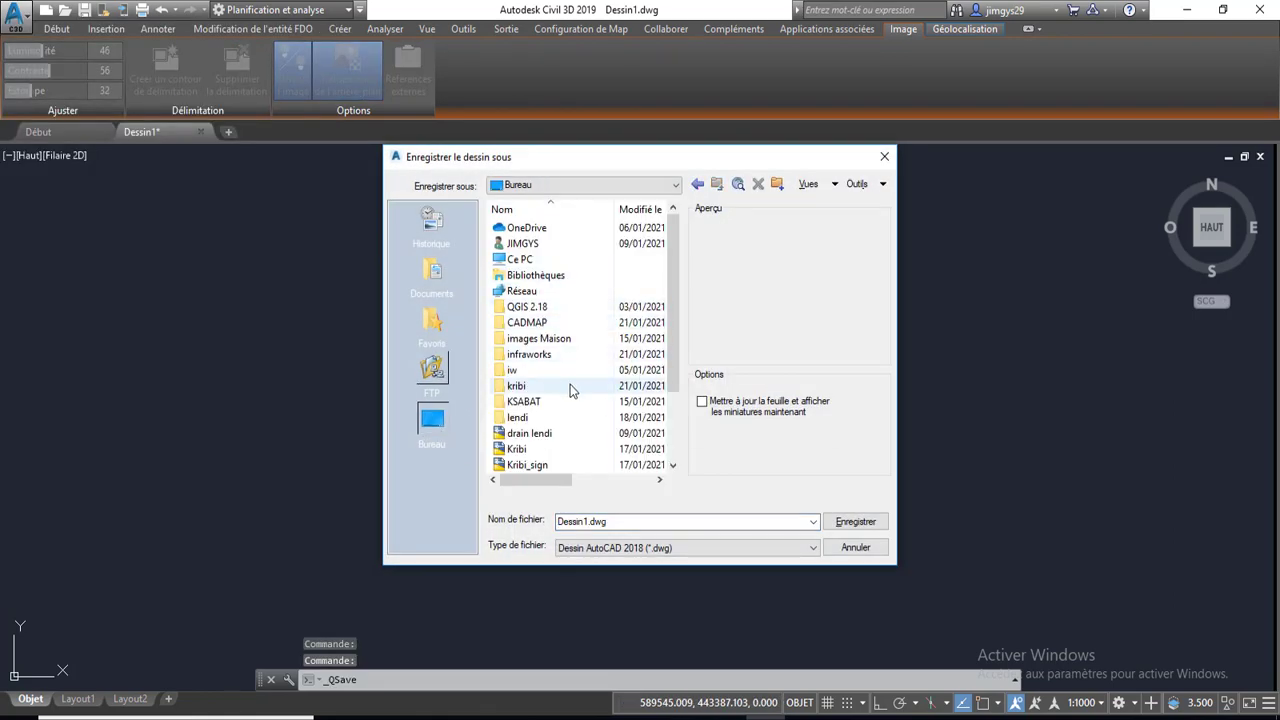
double_click(530, 322)
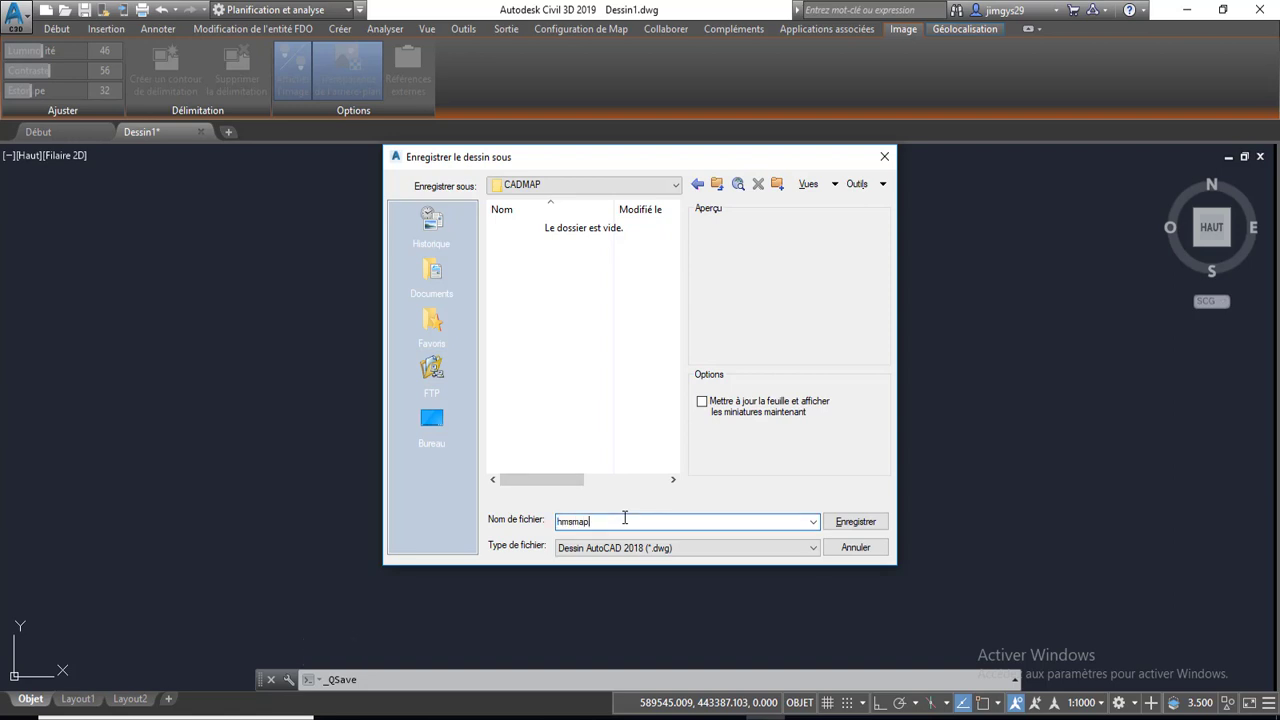
click(852, 521)
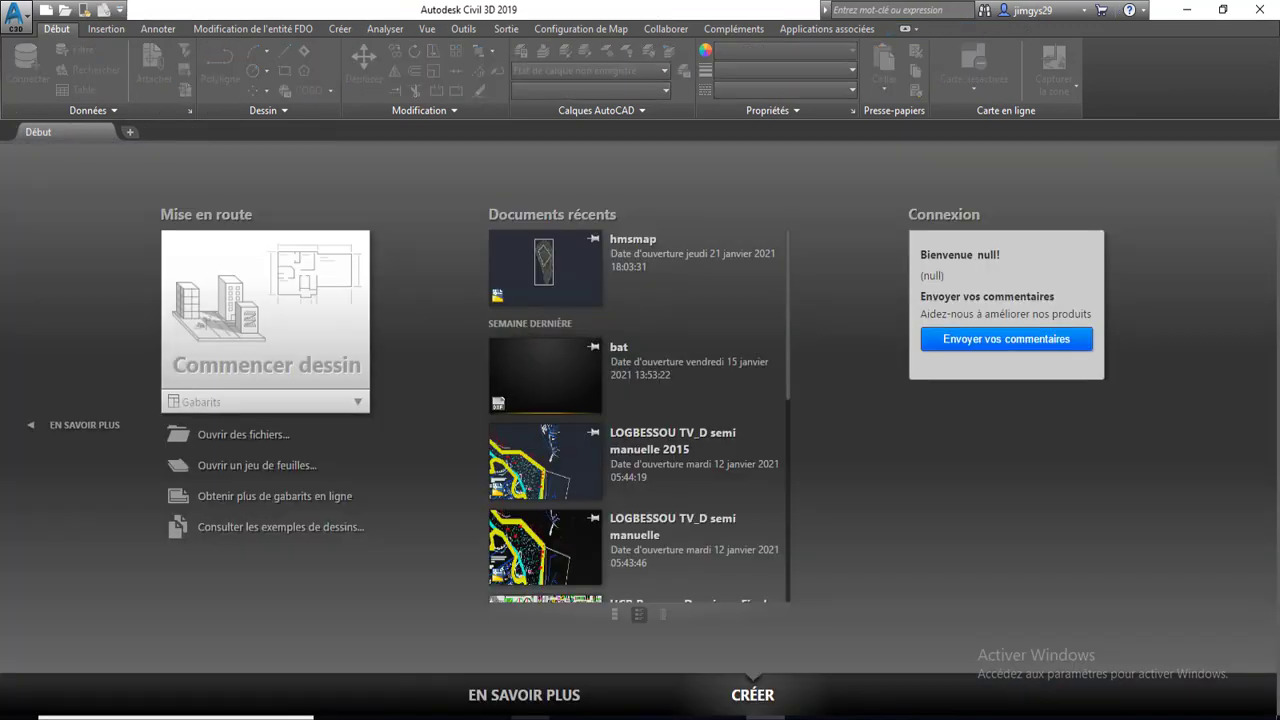
Step: Switch to File Explorer, create a folder named Nouveau dossier inside CADMAP and move the Orthophoto file into it
key(alt+Tab)
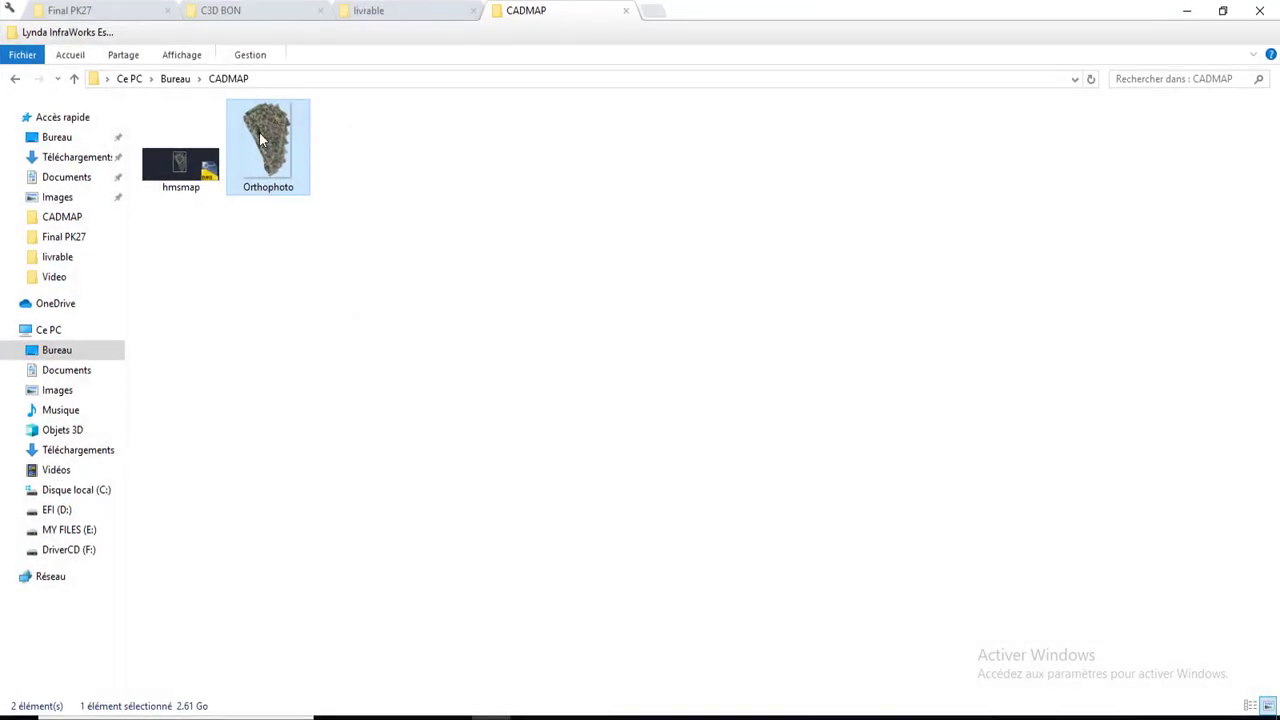
mouse_move(262, 190)
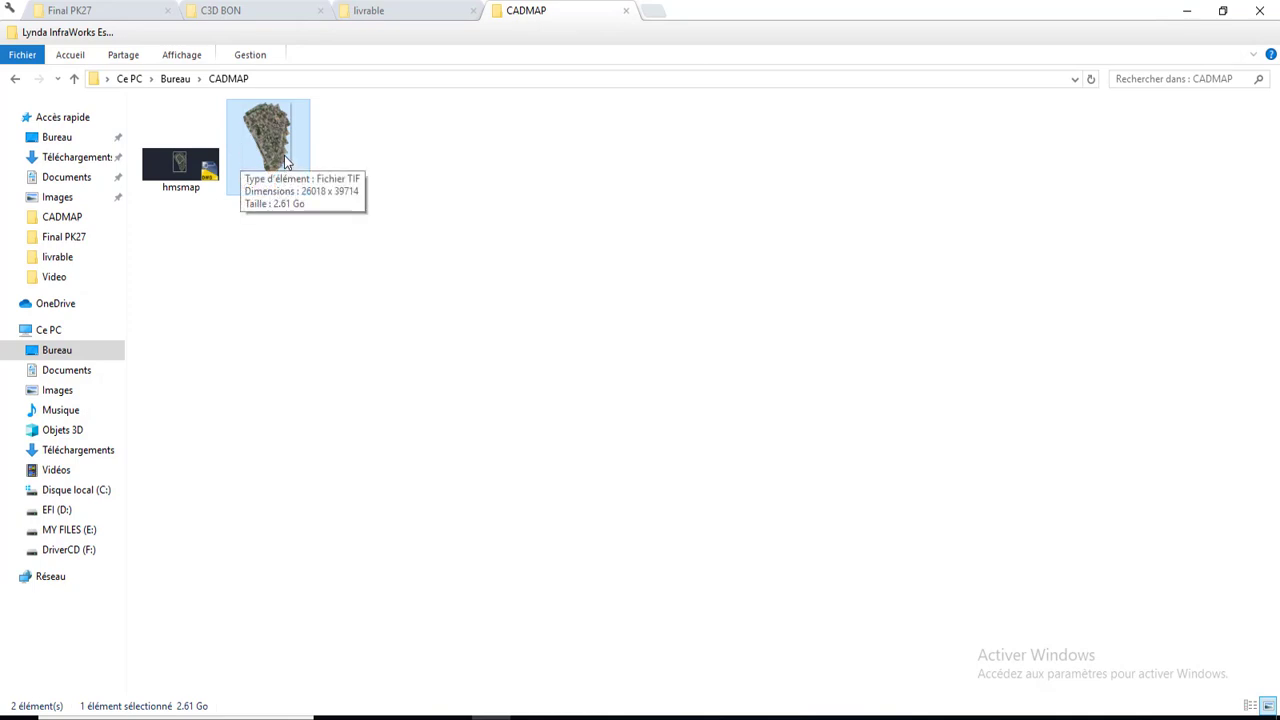
right_click(451, 195)
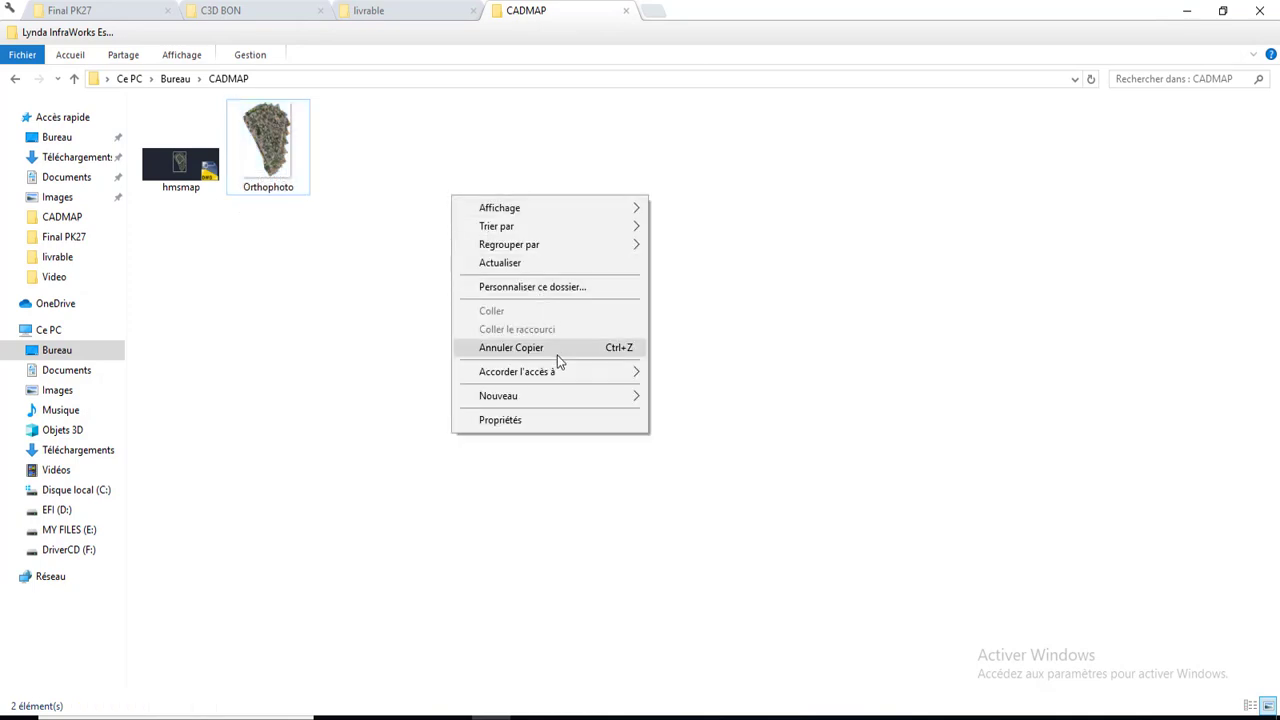
mouse_move(581, 401)
click(680, 397)
key(Return)
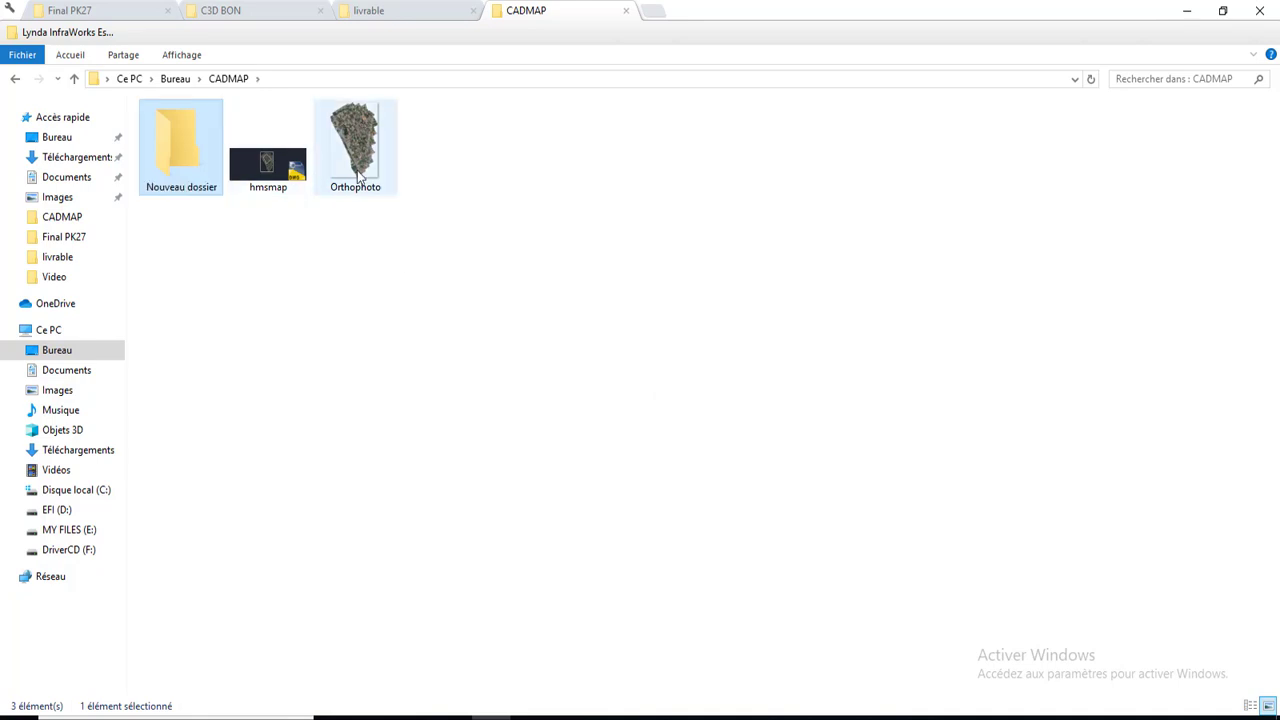
drag(355, 145, 180, 159)
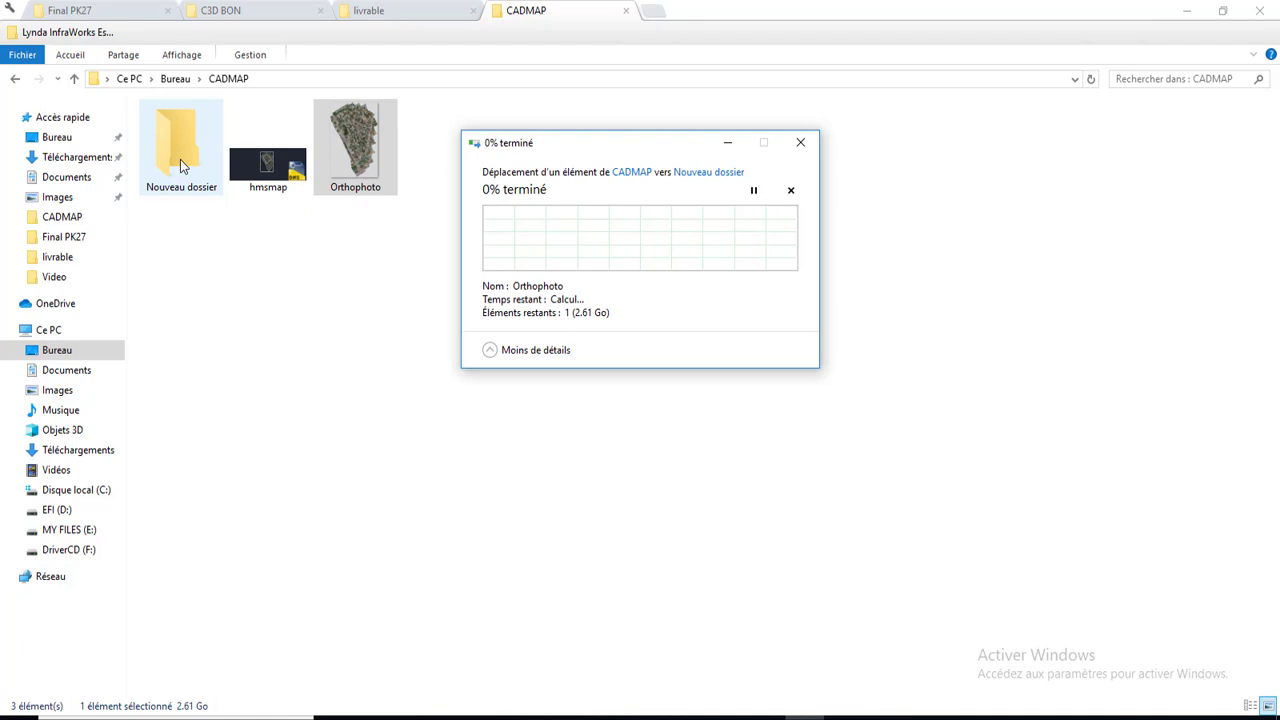
click(547, 433)
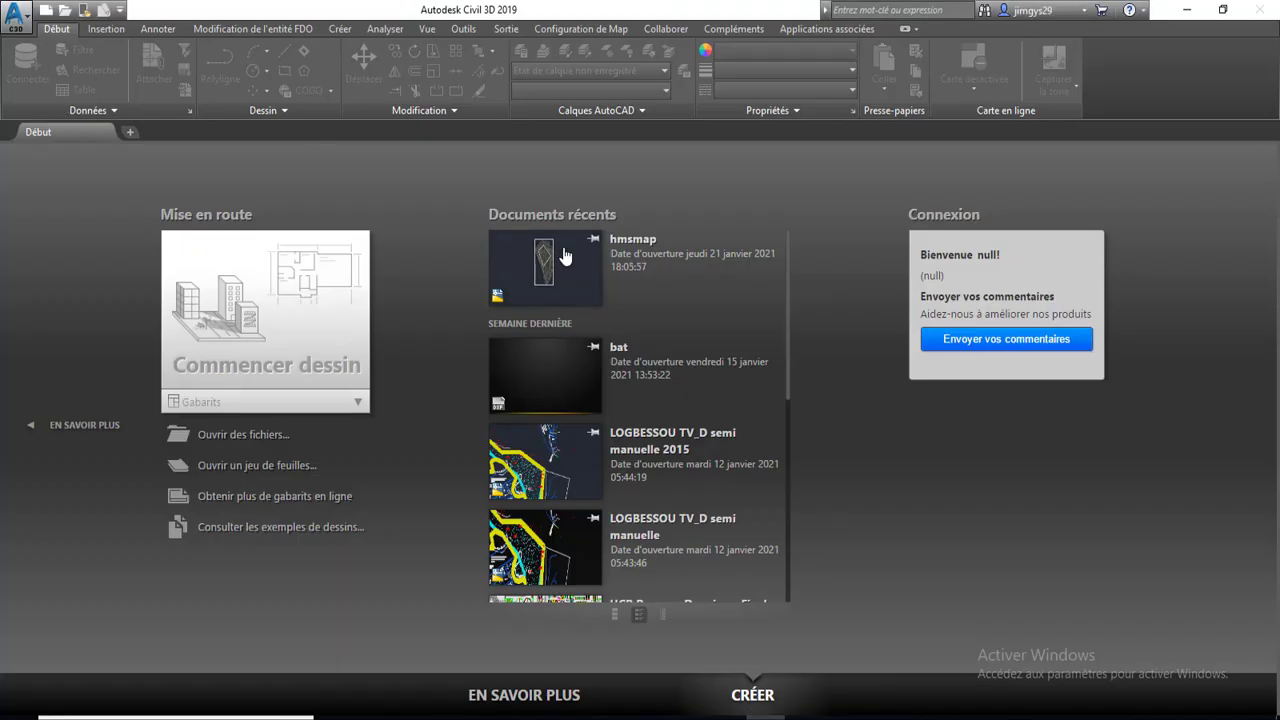
Step: Reopen the recent hmsmap drawing in Civil 3D and dismiss the missing reference files notice
click(565, 257)
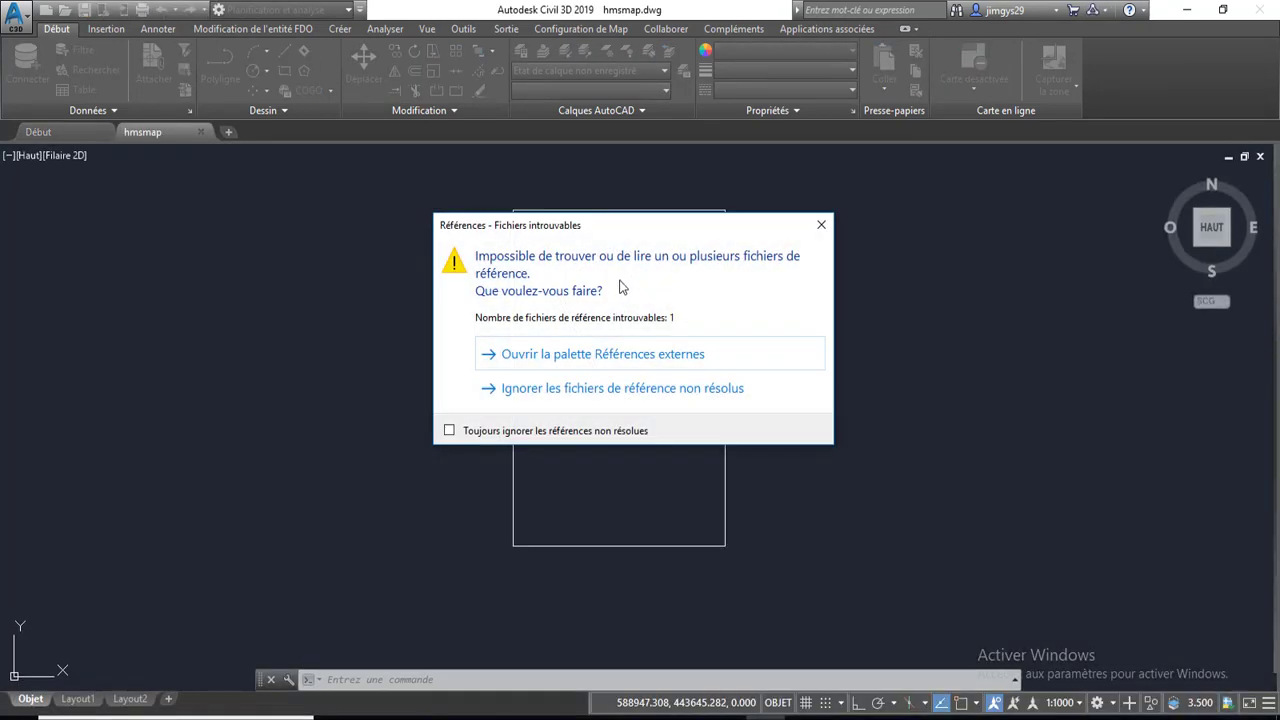
click(811, 229)
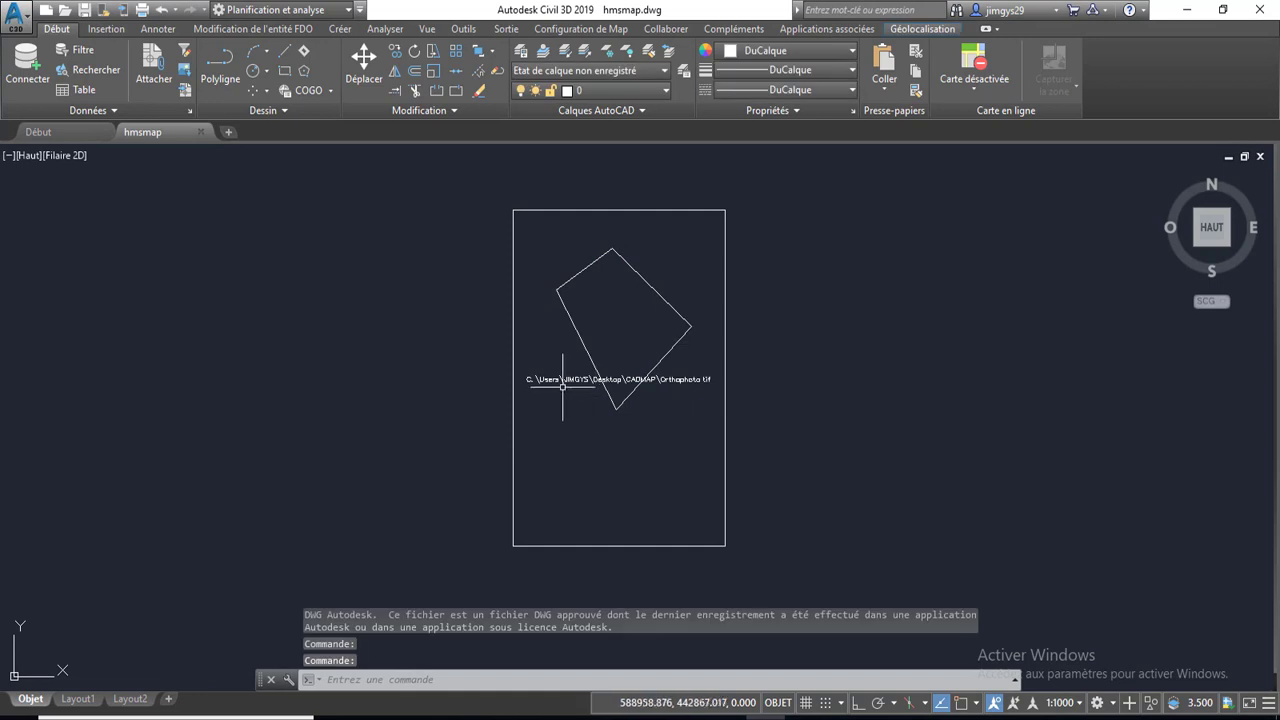
scroll(690, 376, up, 2)
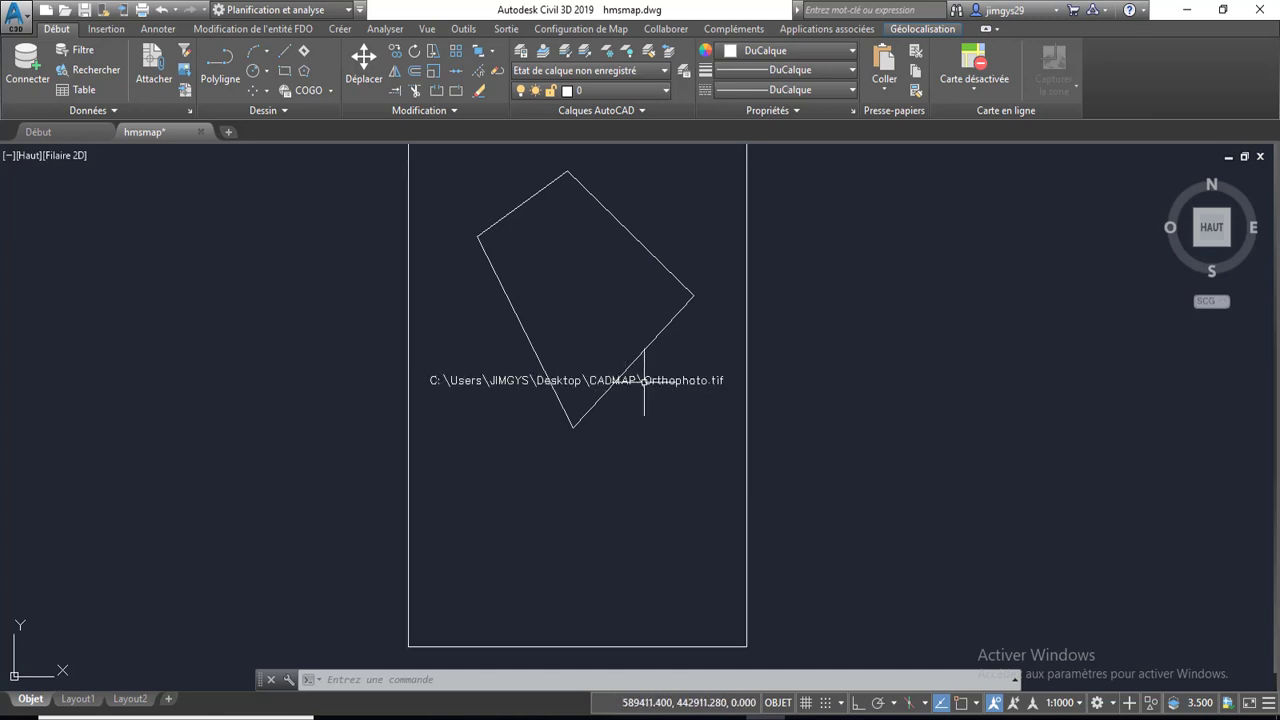
click(749, 358)
click(714, 378)
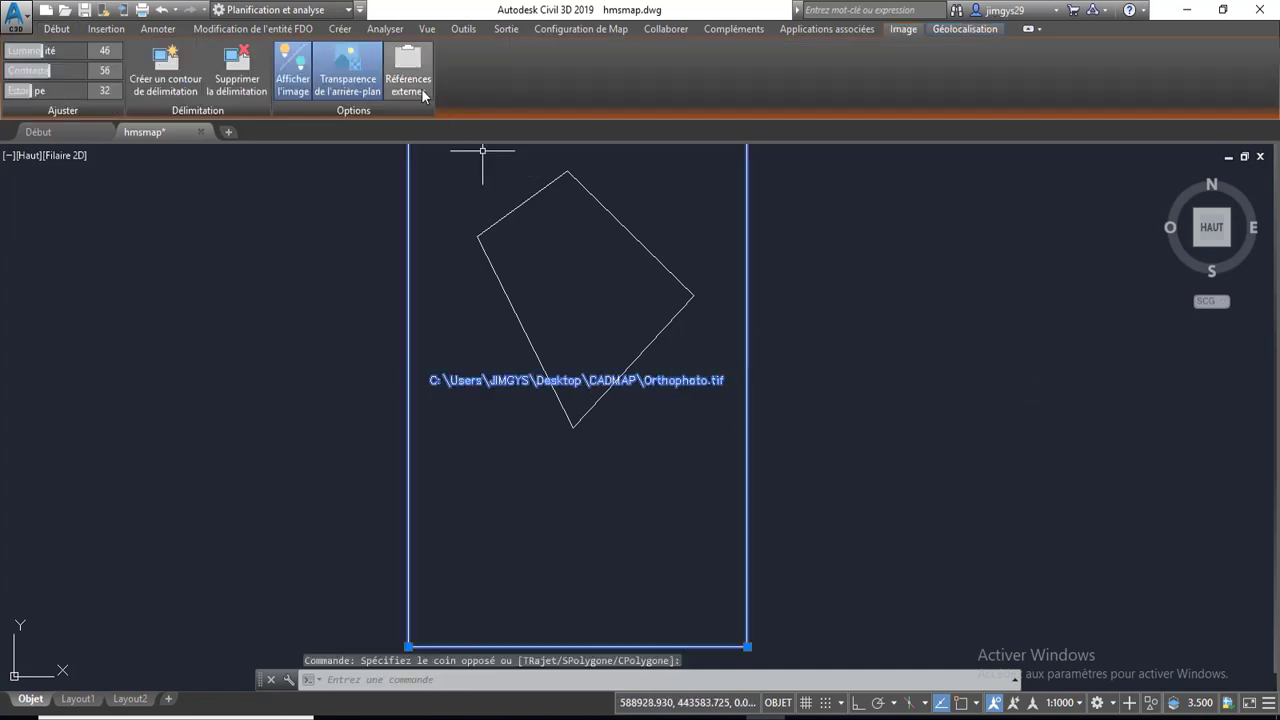
key(Escape)
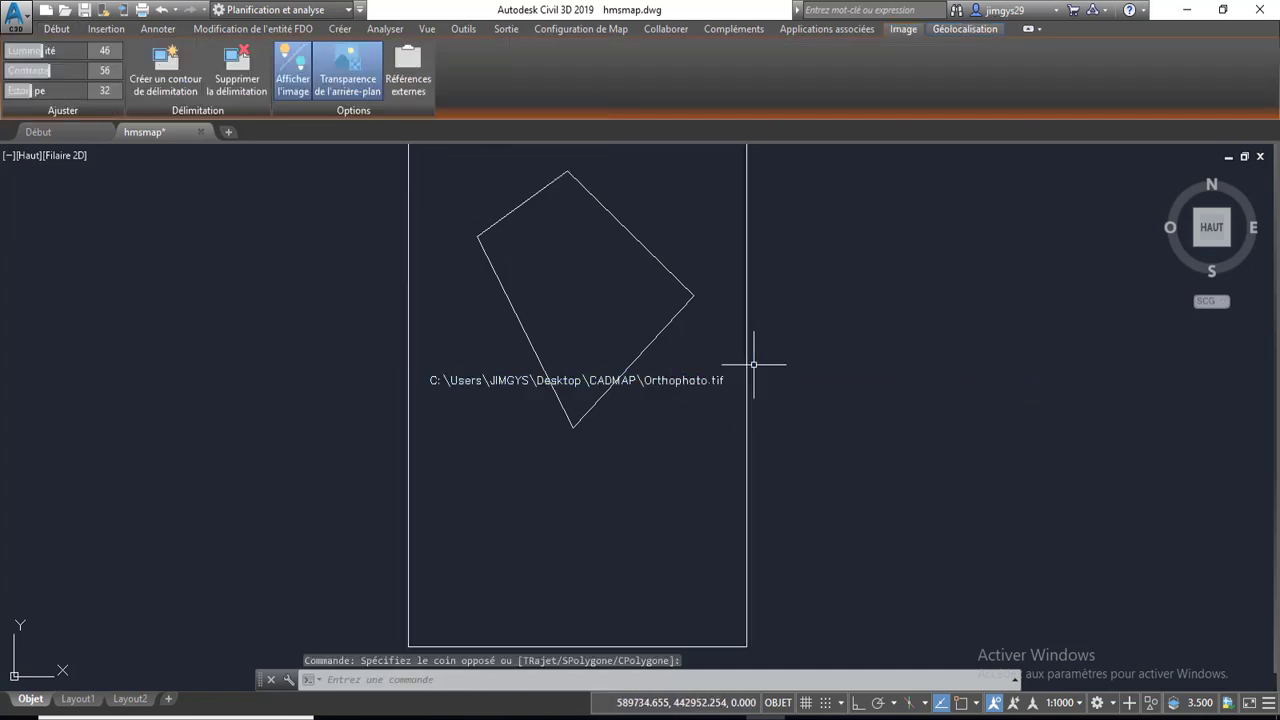
Step: Select the missing orthophoto's frame and show the details of the Orthophoto entry in the external references
click(766, 355)
click(728, 375)
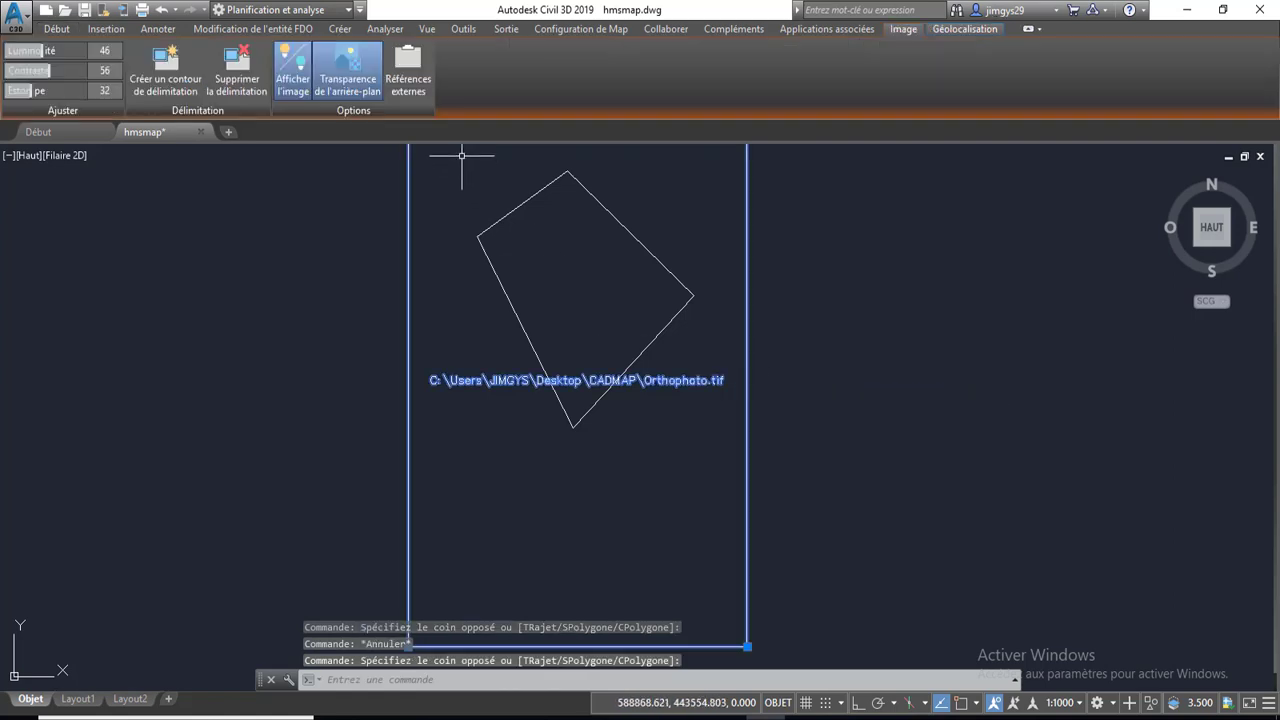
click(427, 88)
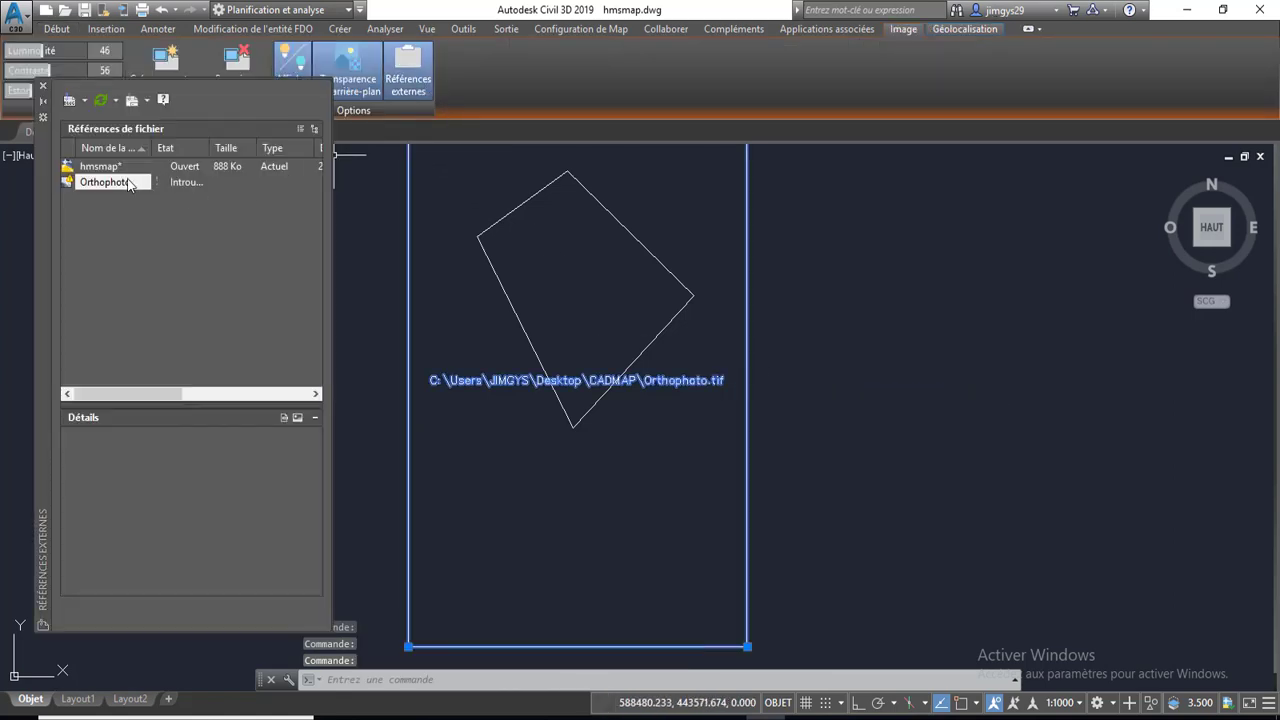
click(178, 179)
click(221, 553)
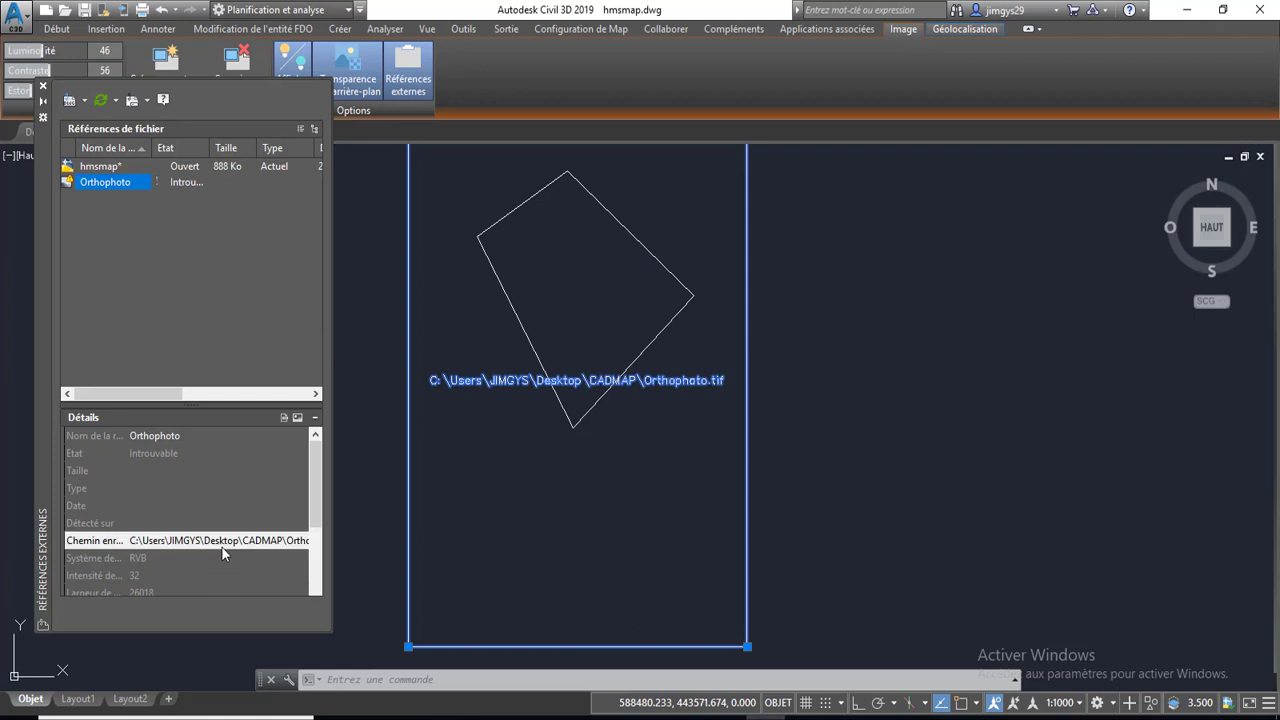
Step: Relink the Orthophoto reference's saved path to the Orthophoto file in CADMAP's Nouveau dossier folder
click(222, 544)
click(301, 540)
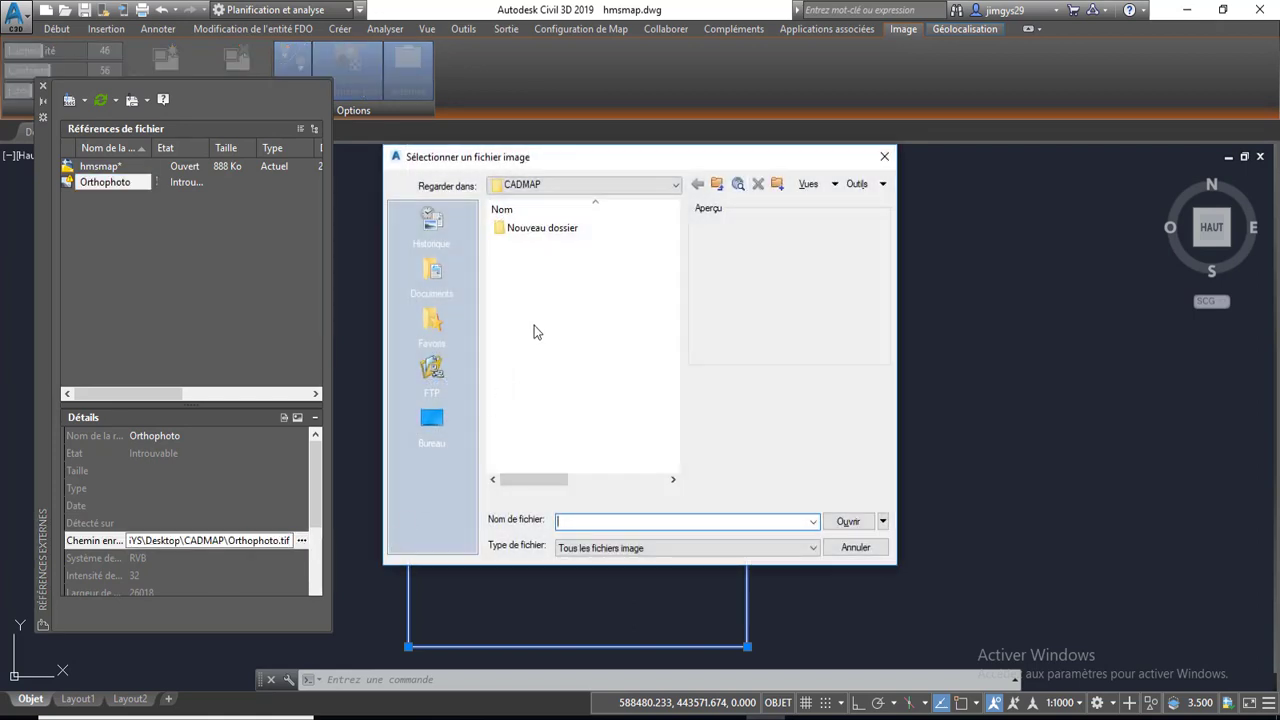
click(540, 228)
double_click(540, 228)
click(532, 228)
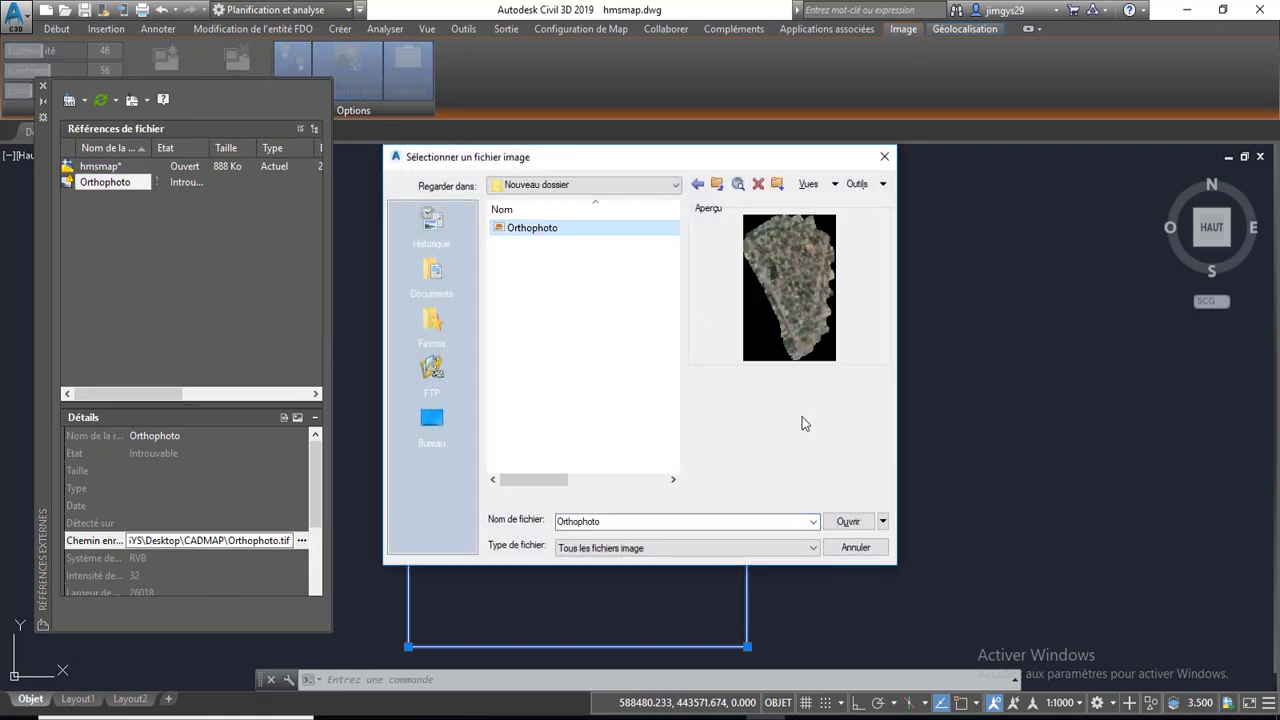
click(850, 522)
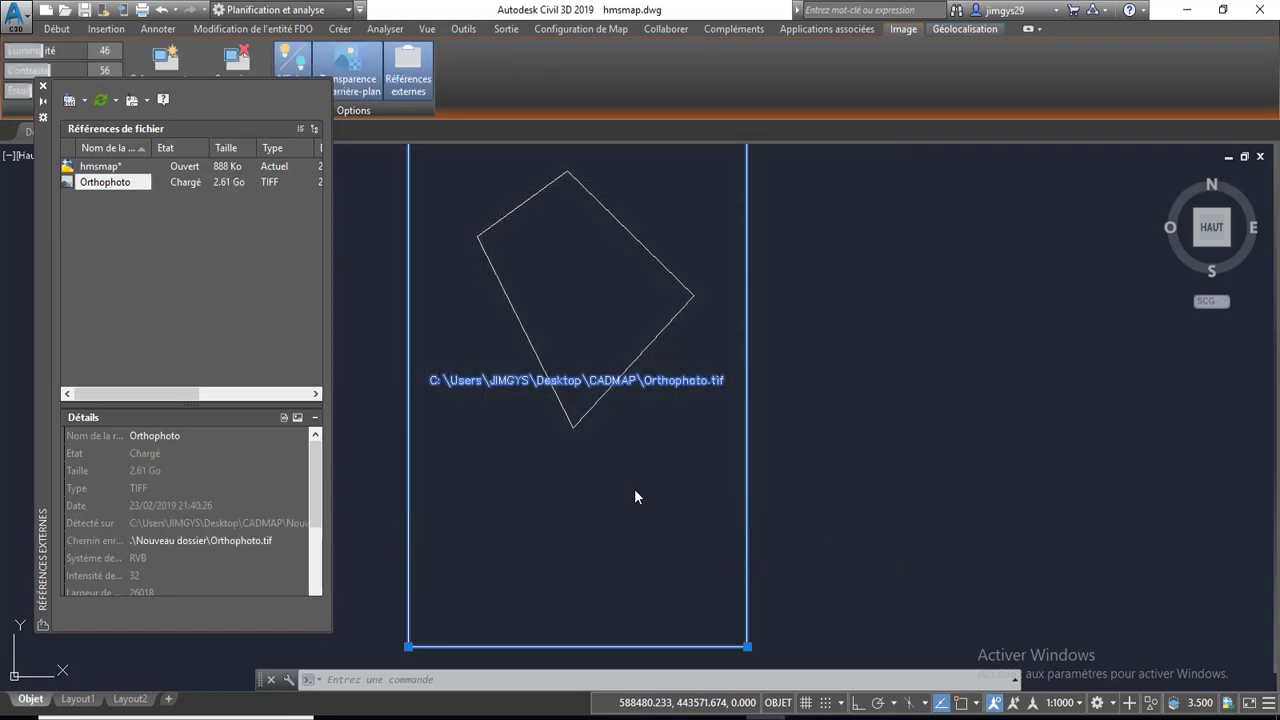
Step: Examine the relinked orthophoto and its frame in the drawing, and close the external references list
middle_drag(624, 306, 677, 352)
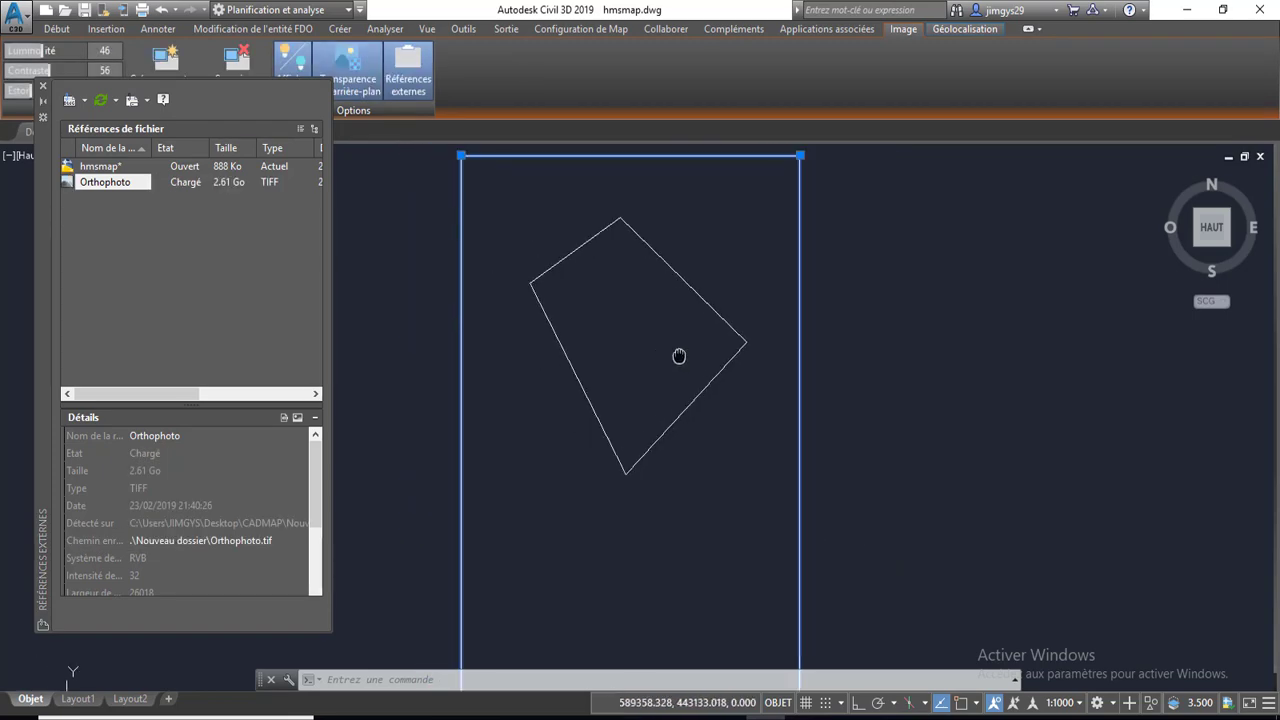
scroll(653, 293, down, 1)
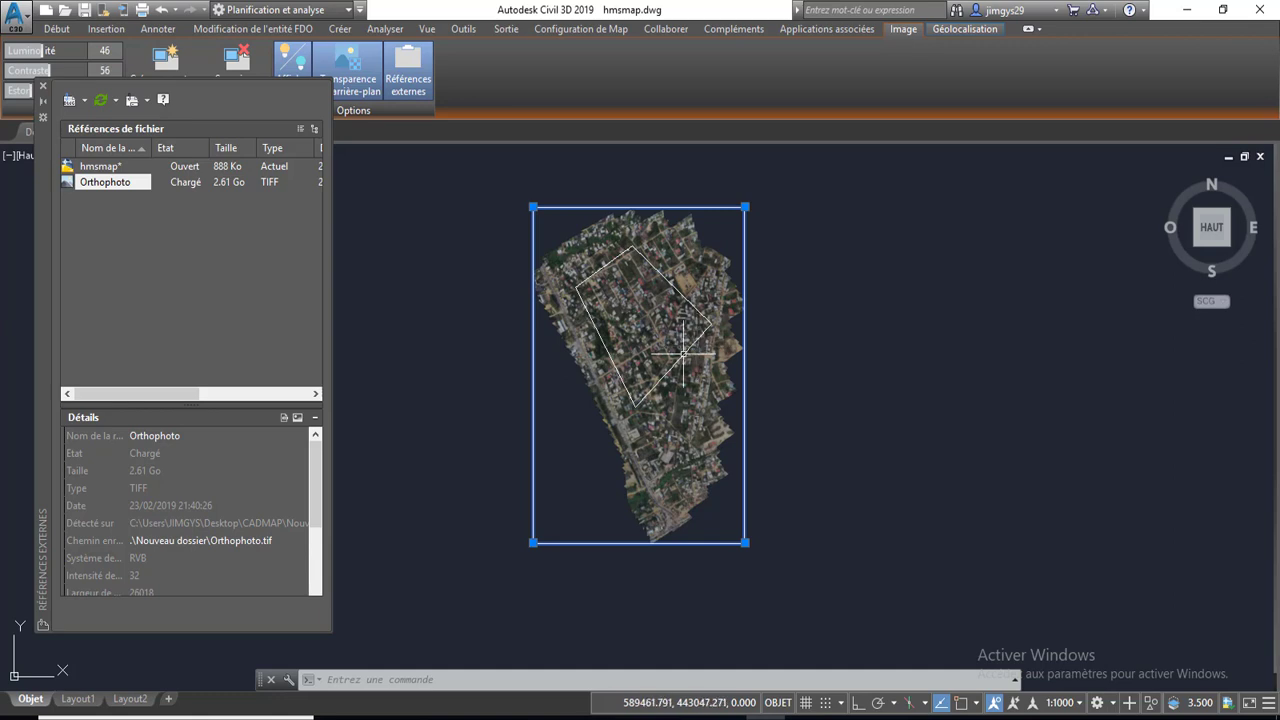
middle_drag(669, 376, 712, 376)
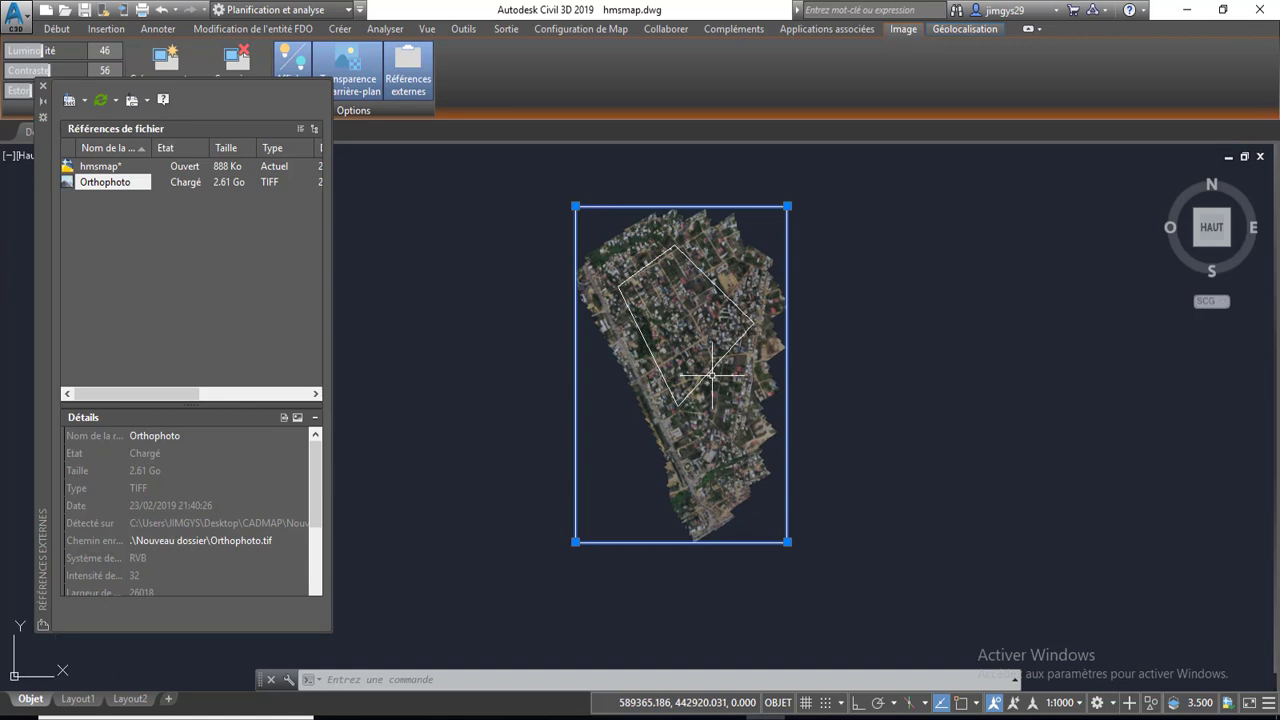
middle_drag(701, 352, 638, 349)
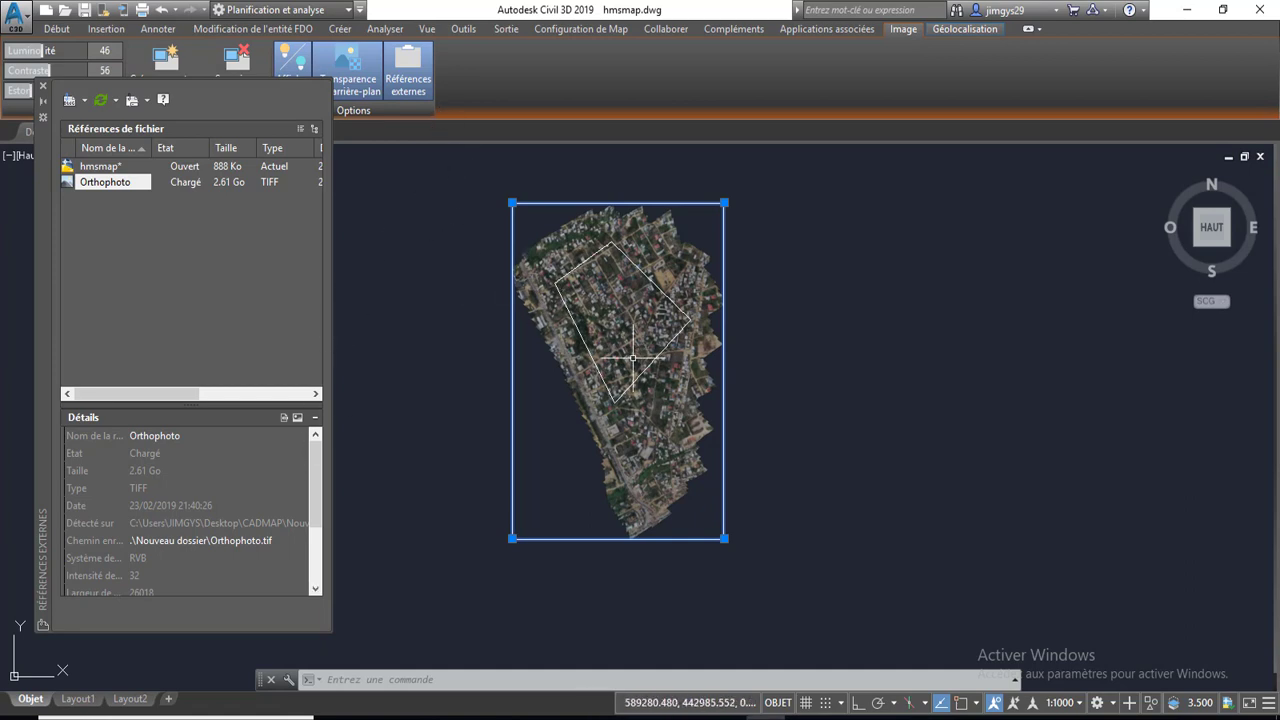
middle_drag(635, 348, 656, 348)
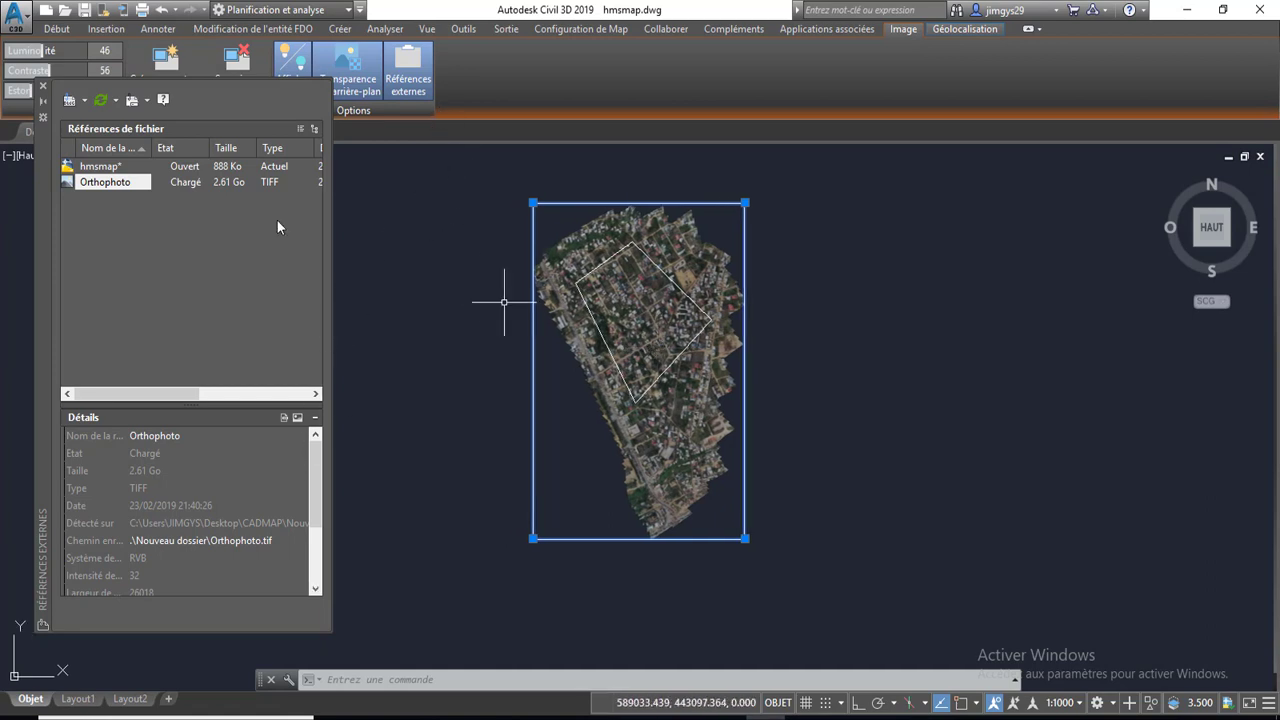
click(43, 87)
scroll(610, 304, down, 5)
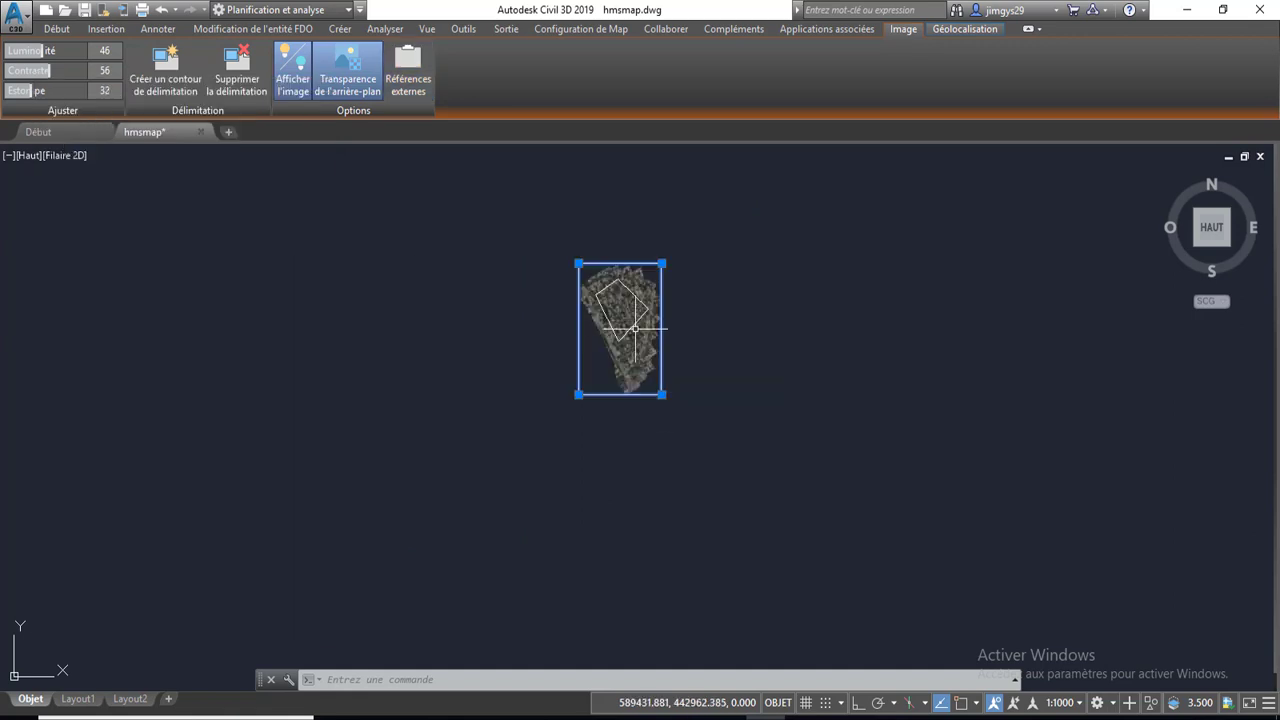
middle_drag(677, 331, 737, 346)
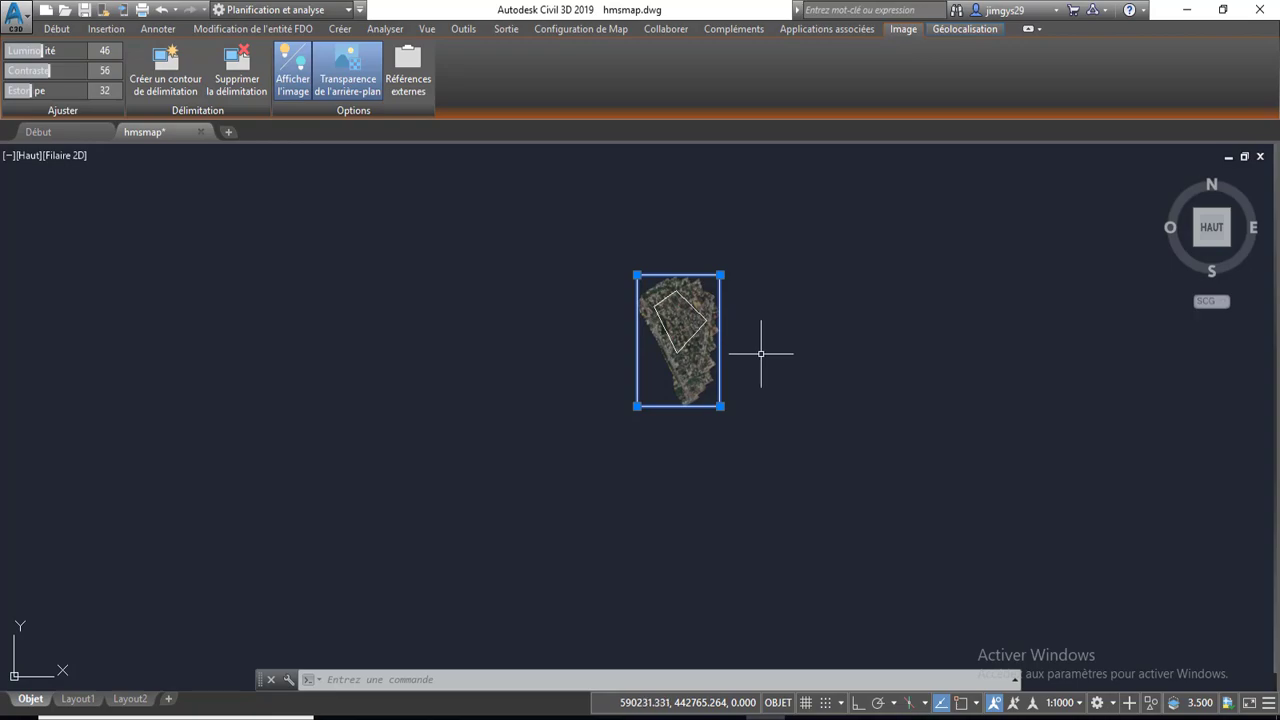
middle_drag(734, 346, 691, 346)
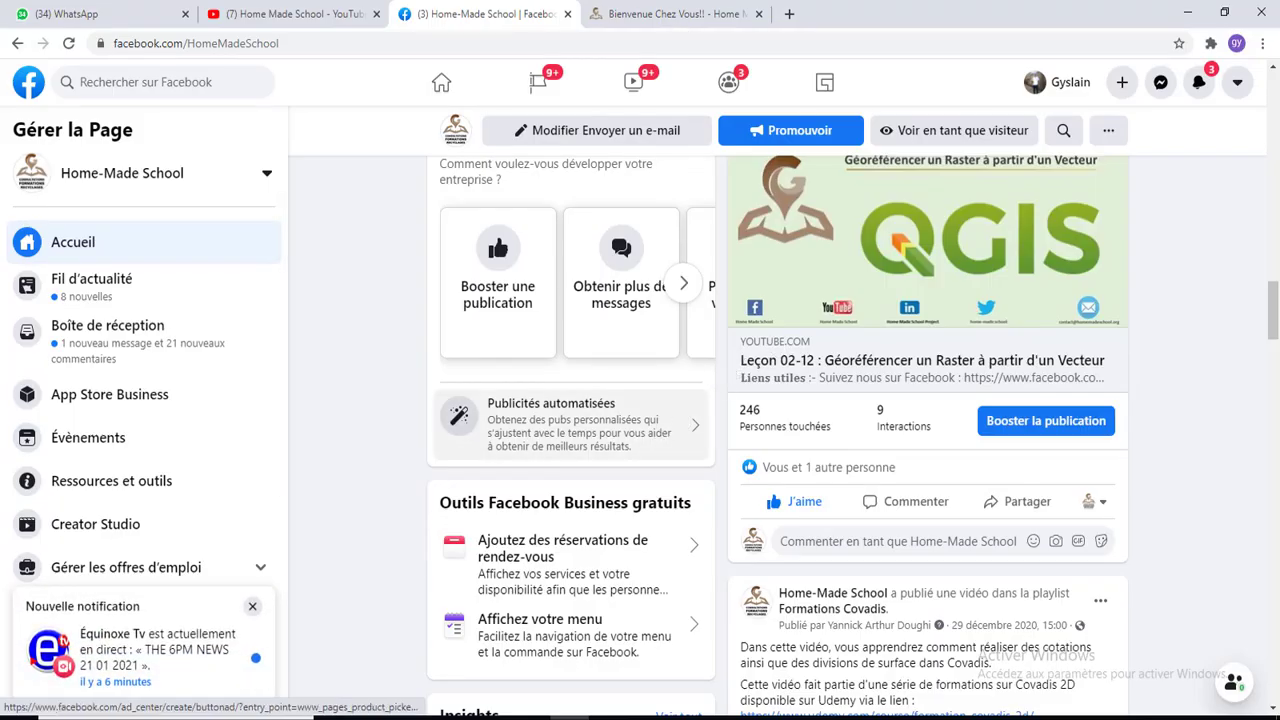
Step: Switch to the web browser and look through the Home Made School channel's uploaded videos on YouTube
click(680, 10)
click(545, 14)
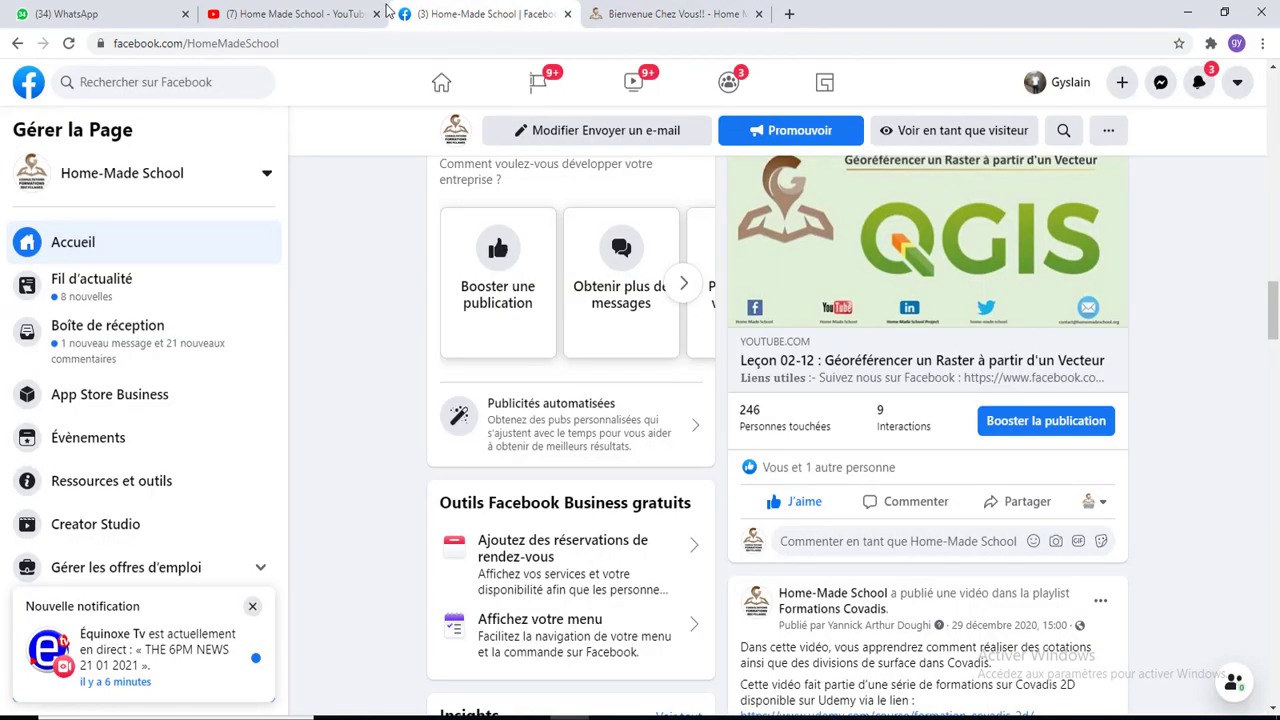
click(350, 14)
scroll(858, 388, up, 2)
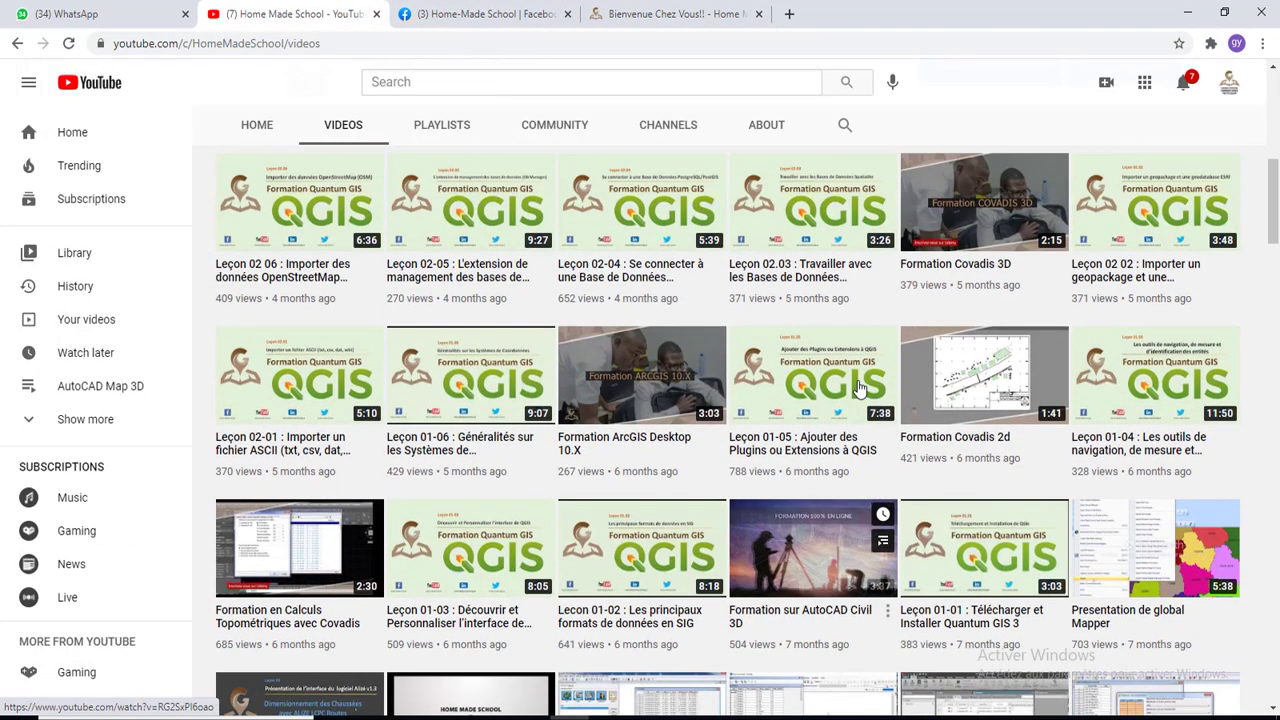
scroll(858, 388, up, 2)
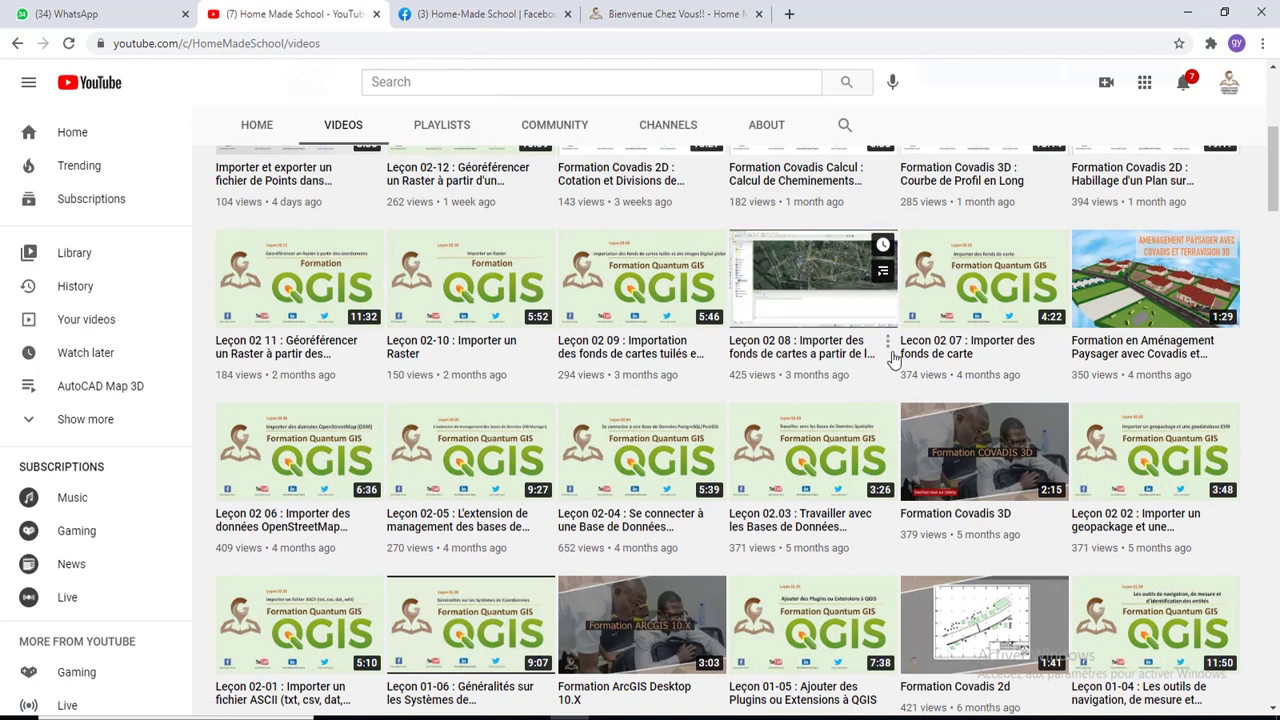
scroll(894, 362, up, 4)
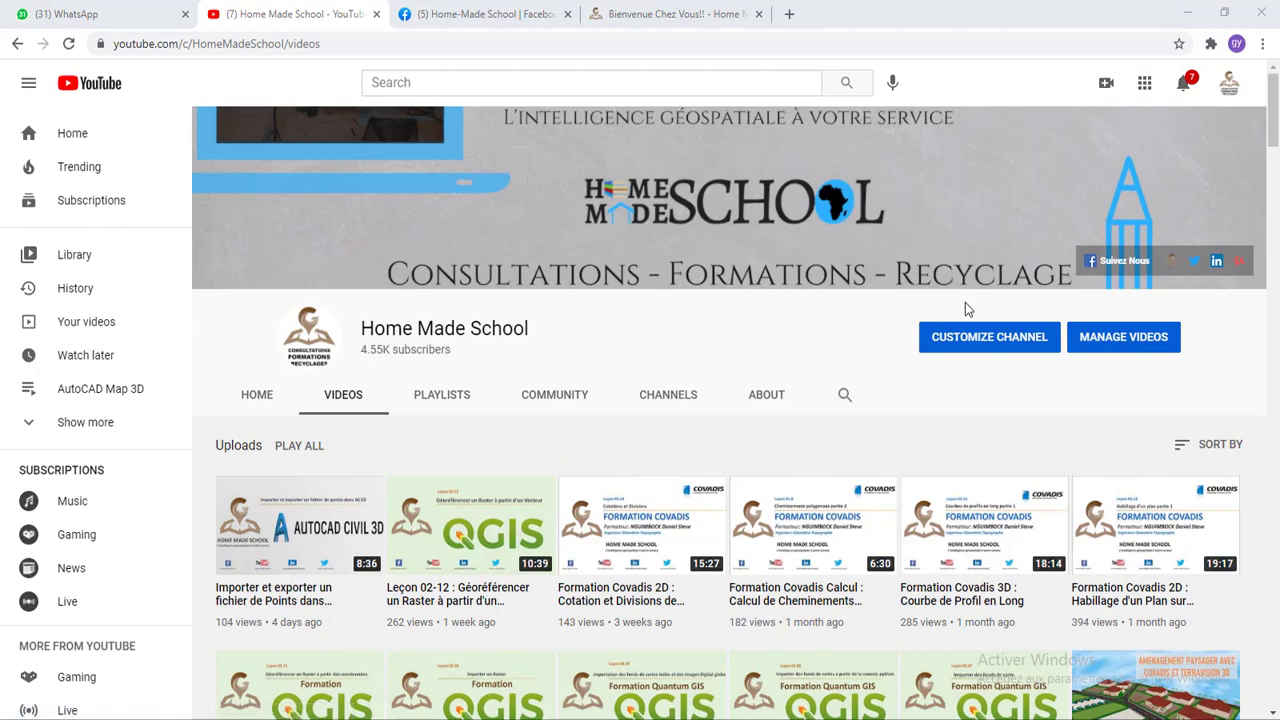